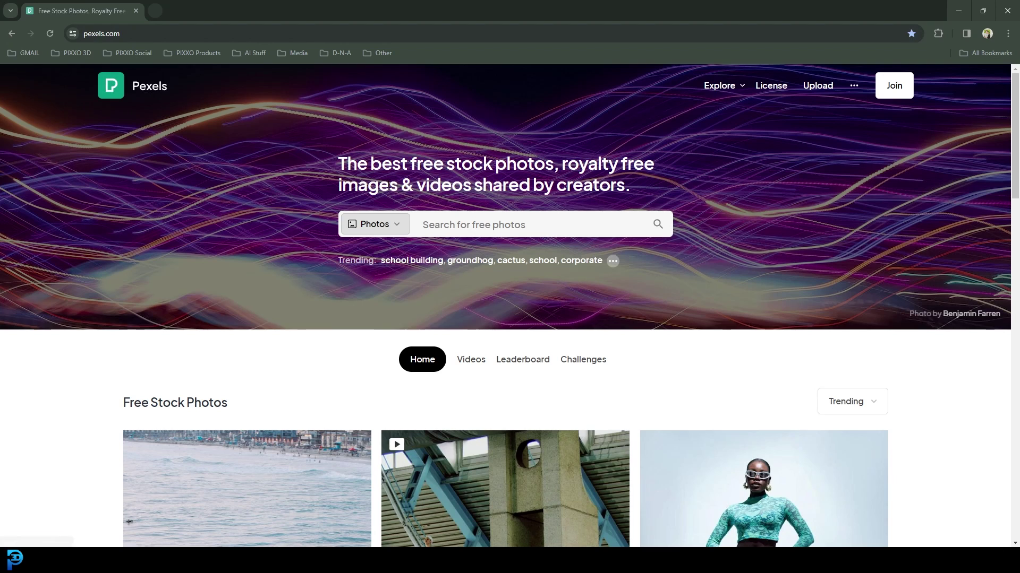
Search the stock photo site for "lemon" photos
click(466, 224)
text(lemon)
key(Return)
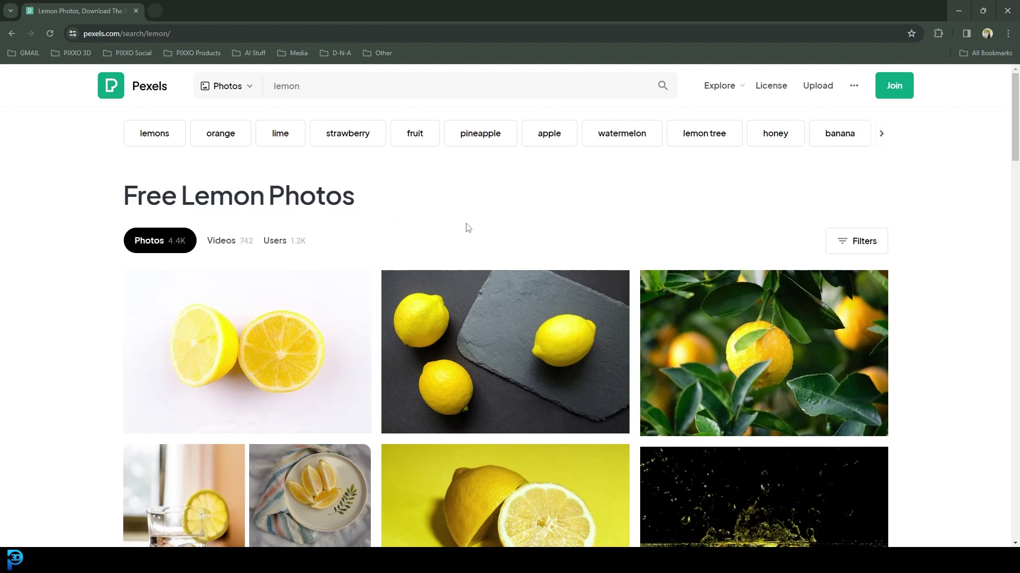
Browse the lemon photo results for a suitable reference or texture picture of cut and whole lemons
scroll(475, 220, down, 4)
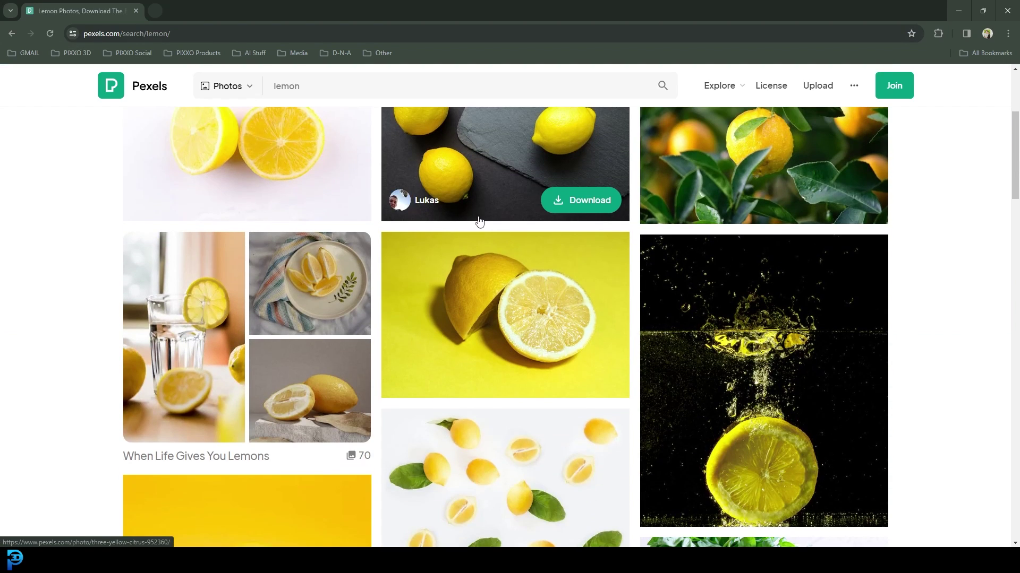
scroll(496, 214, down, 4)
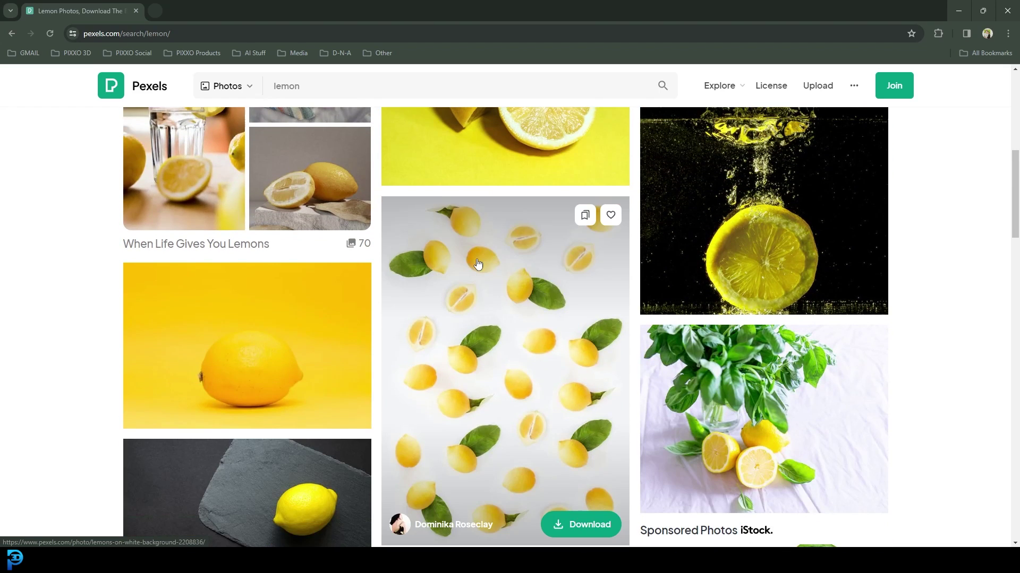
scroll(480, 263, down, 3)
scroll(479, 267, down, 10)
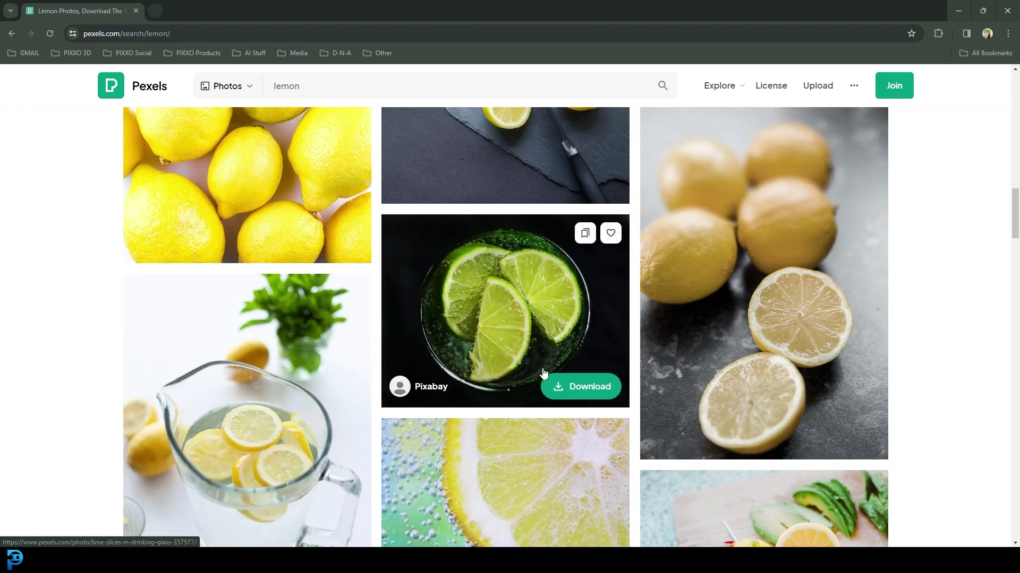
scroll(557, 357, down, 8)
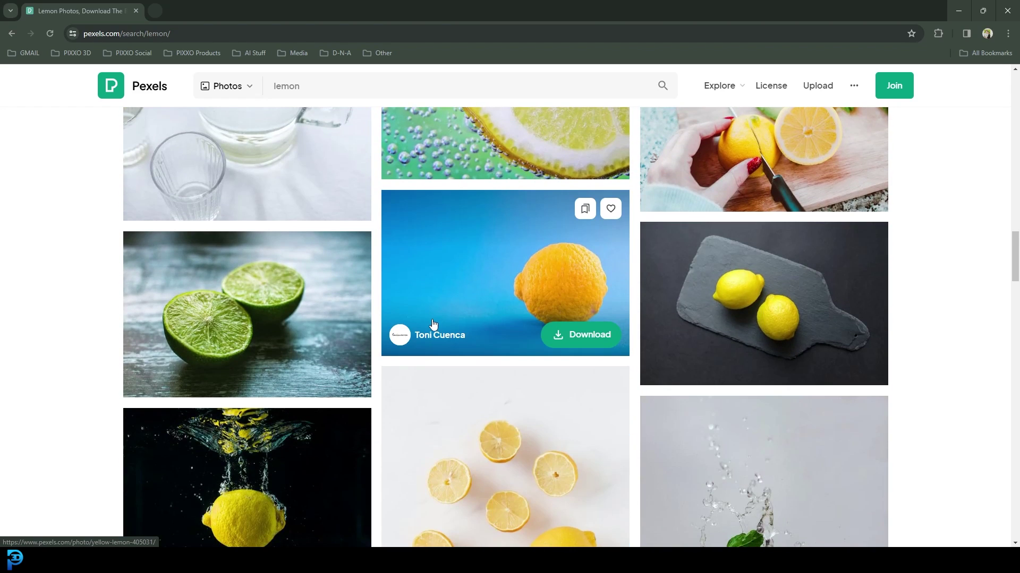
scroll(433, 324, down, 12)
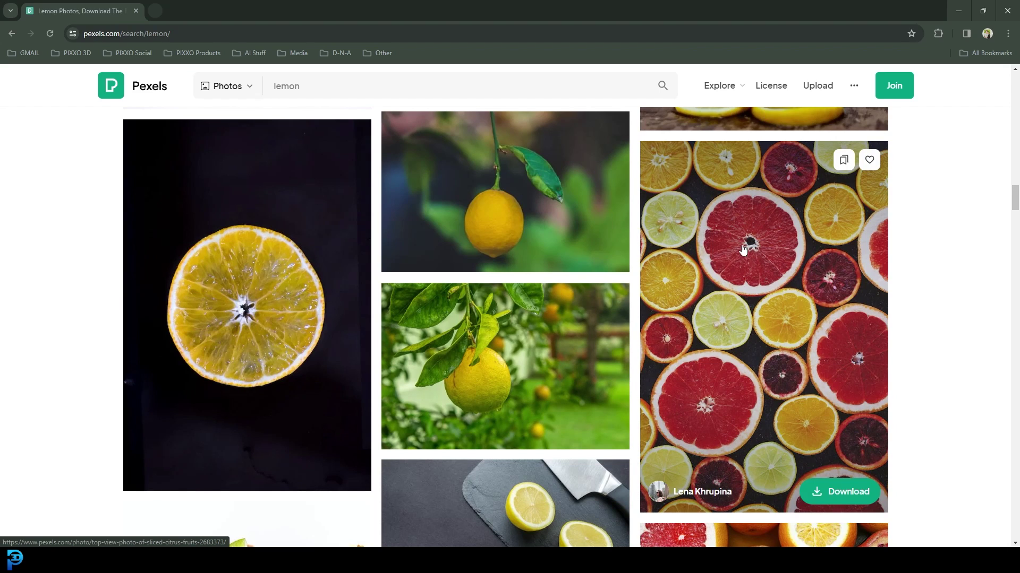
scroll(775, 290, down, 2)
scroll(712, 266, down, 8)
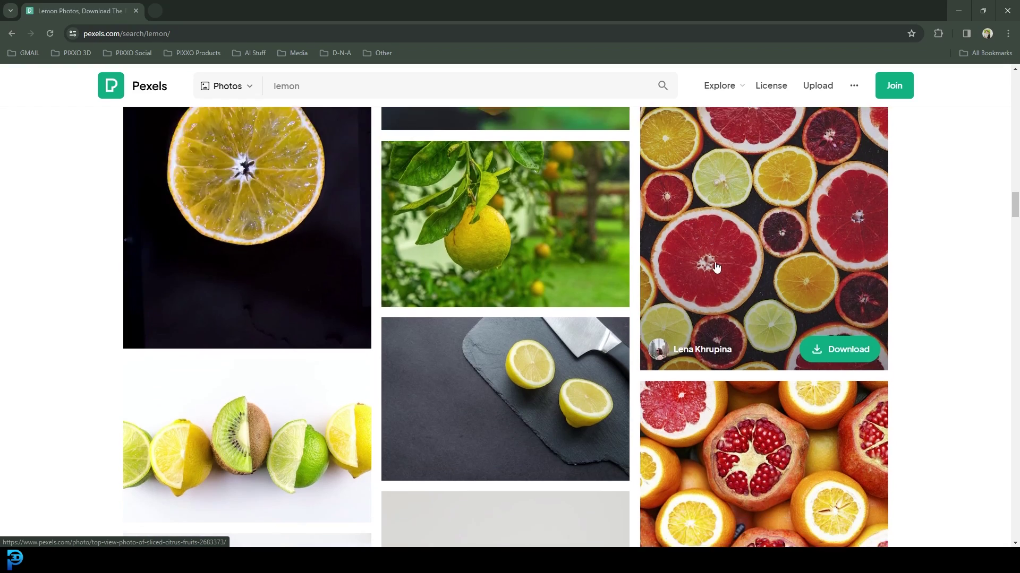
scroll(318, 381, down, 7)
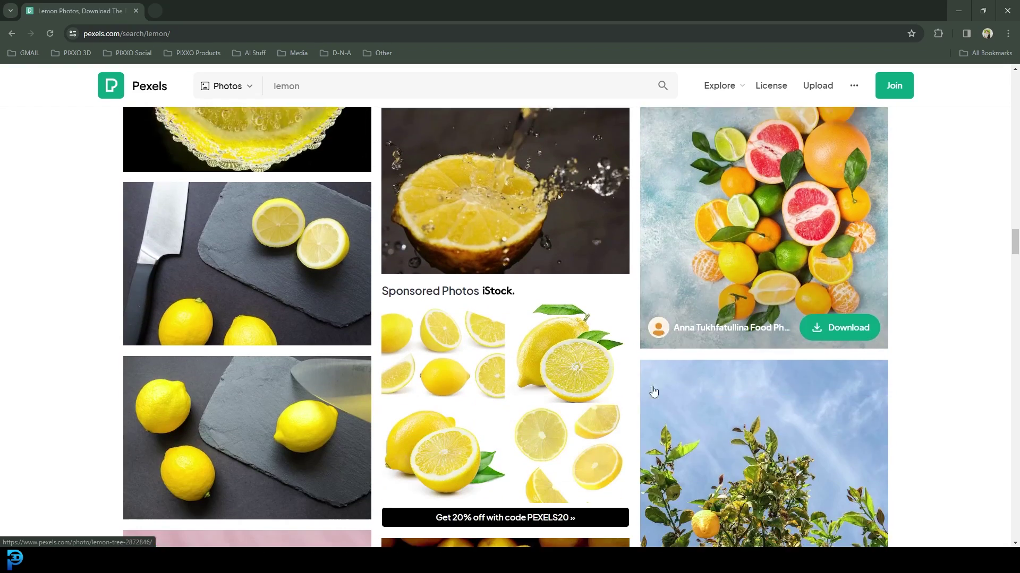
scroll(273, 379, down, 4)
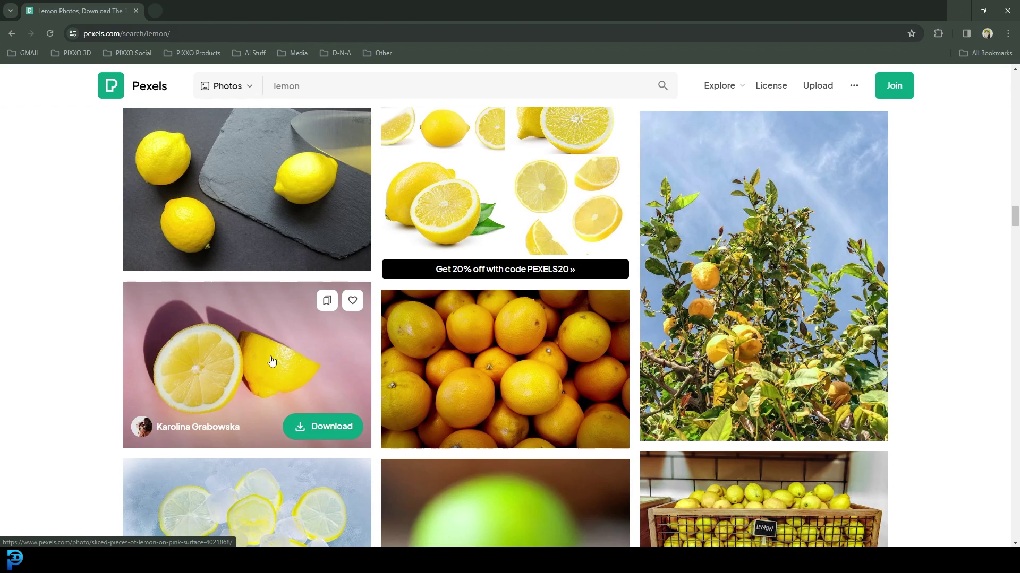
scroll(190, 377, down, 3)
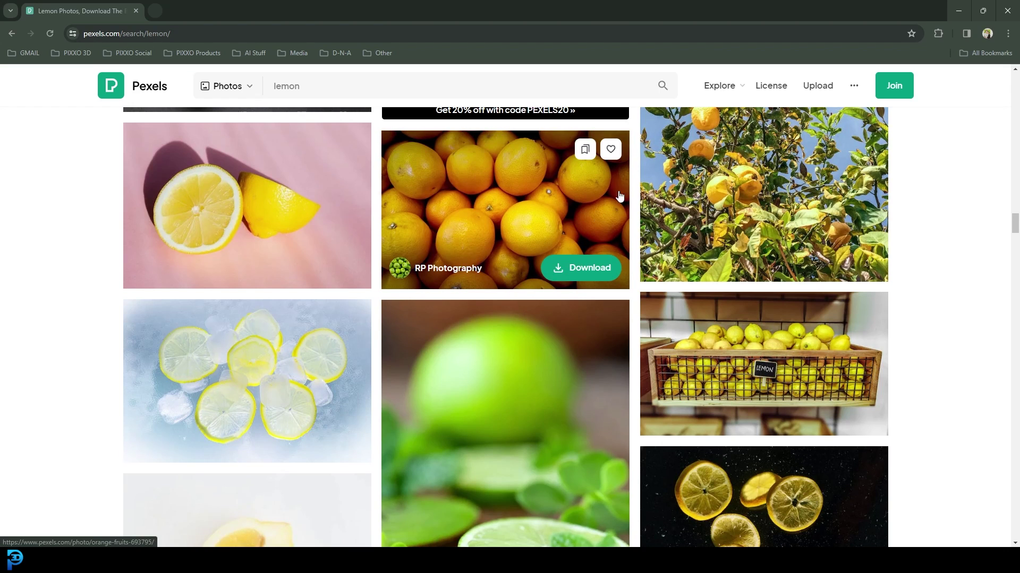
scroll(367, 235, up, 10)
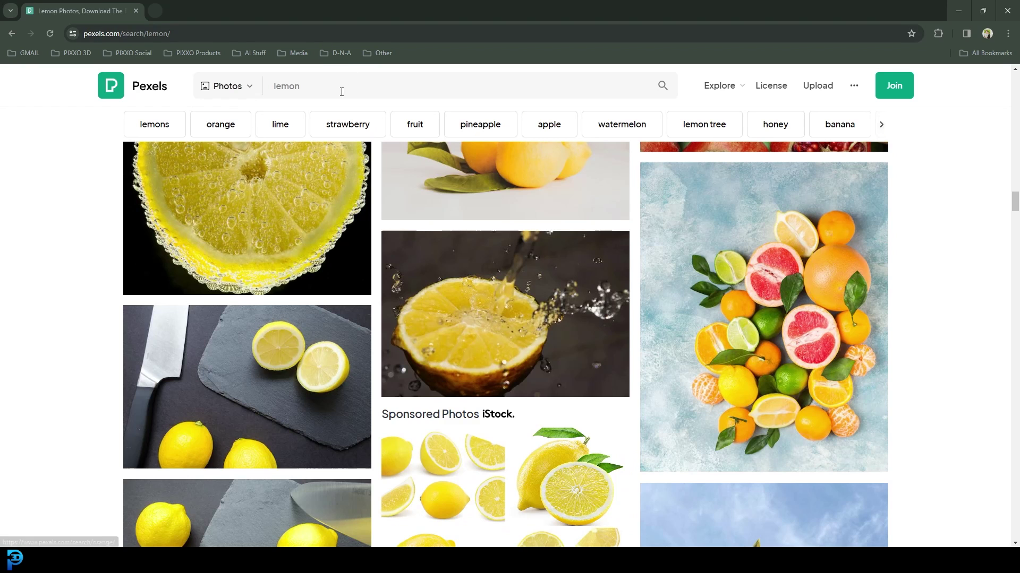
Search the stock photos for "wooden board" and open the Brown Wooden Surface photo
drag(330, 91, 259, 90)
click(248, 90)
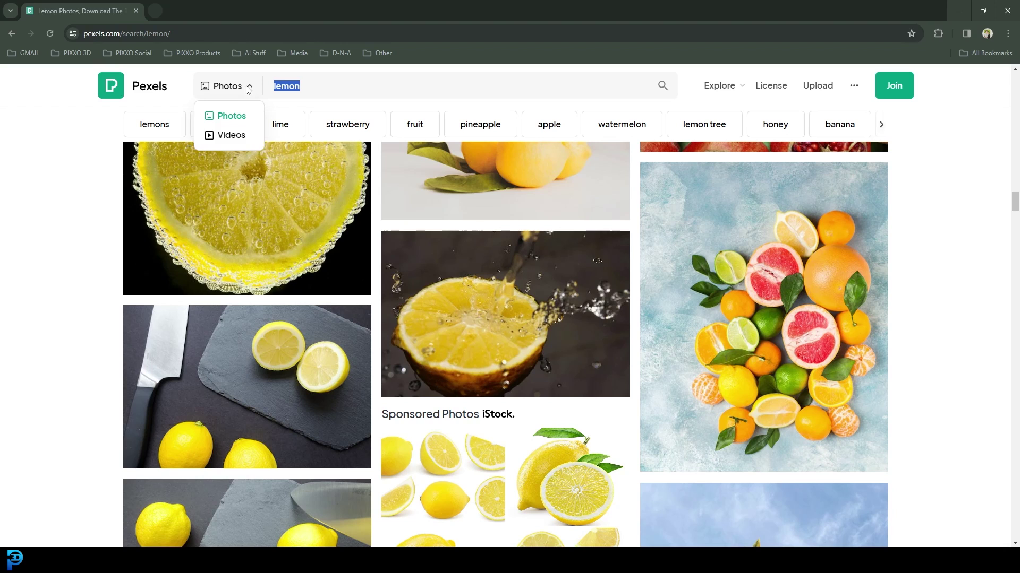
text(w)
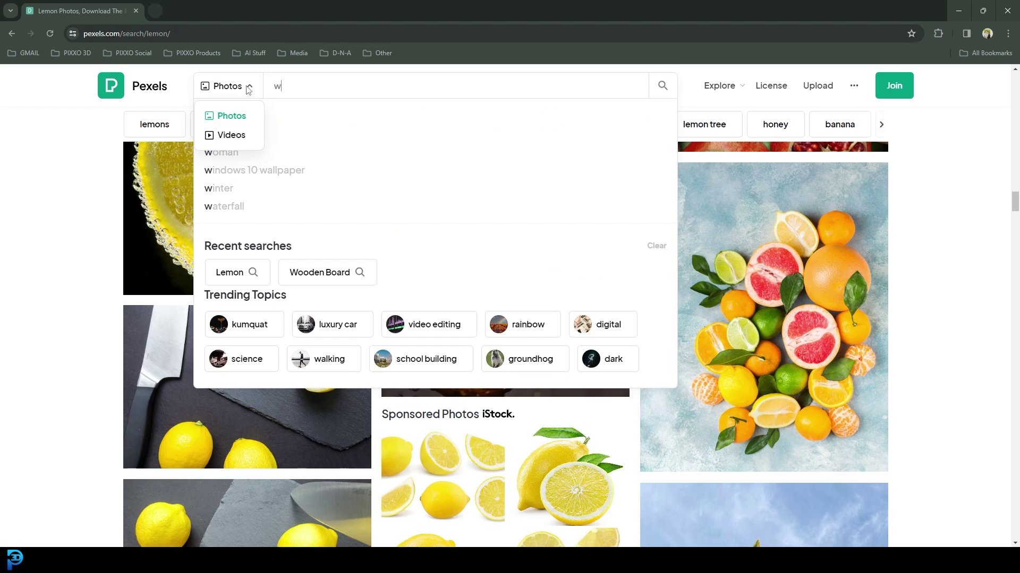
text(ooden boa)
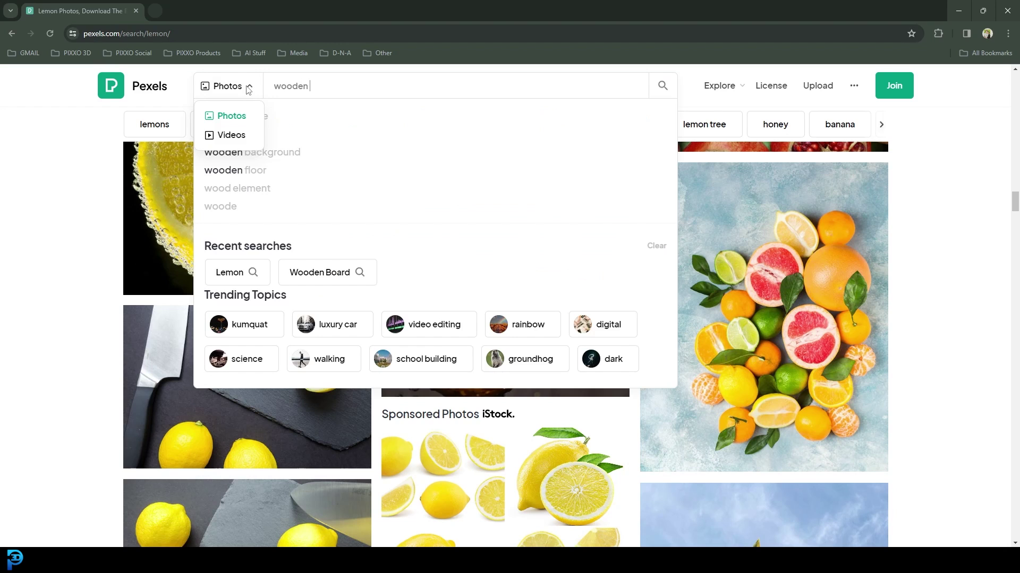
text(rd)
key(Return)
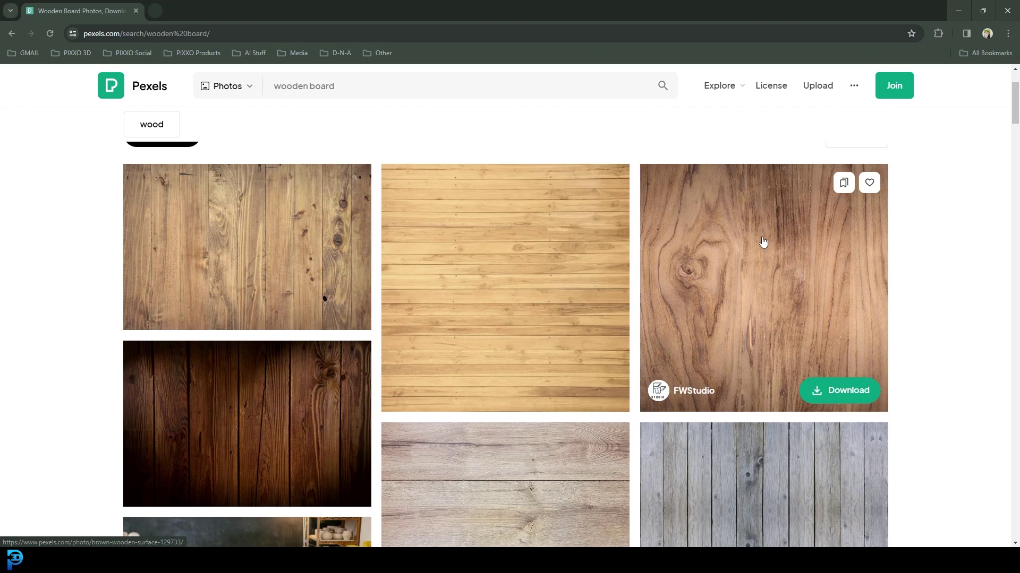
click(763, 242)
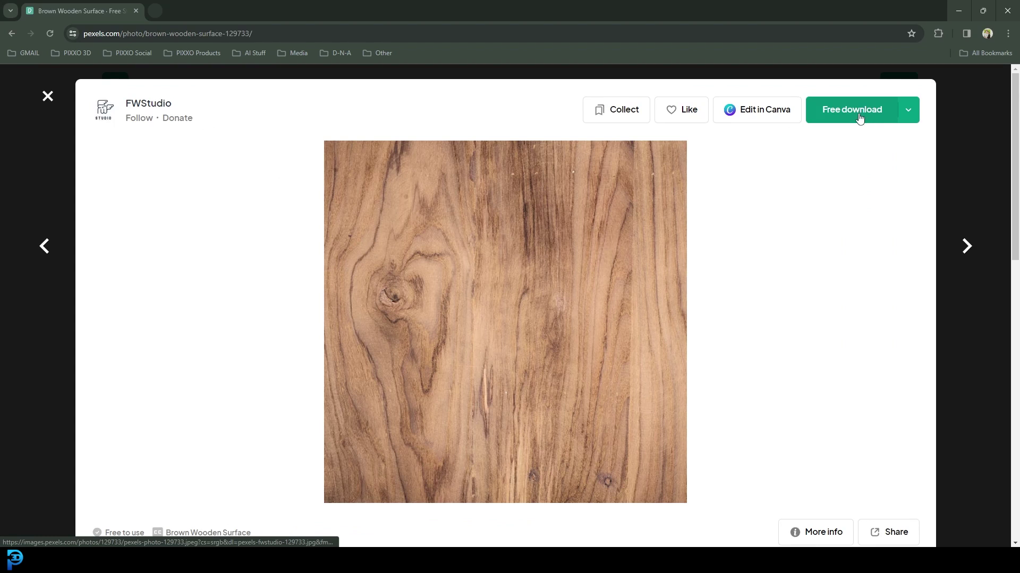
Leave the browser and view the saved images Lemon.jpg and pexels-fwstudio-129733.jpg from the desktop
click(949, 4)
drag(950, 6, 846, 306)
double_click(20, 193)
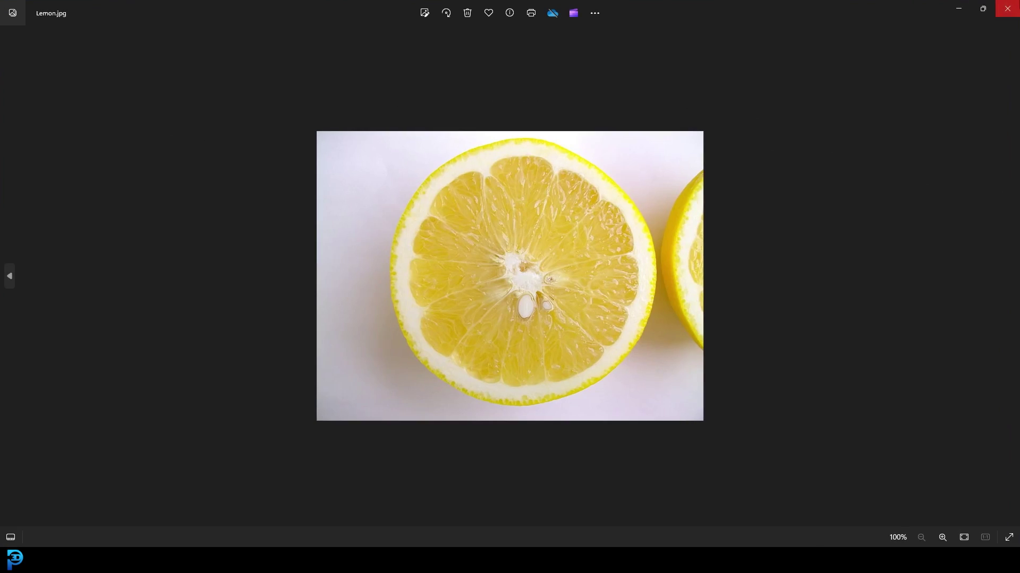
click(1007, 9)
double_click(59, 192)
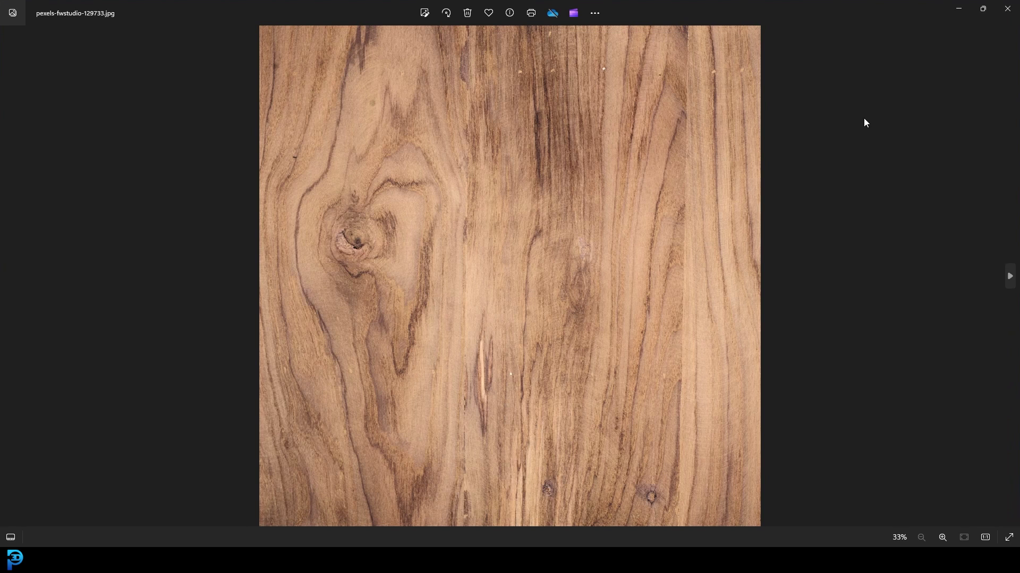
click(1006, 9)
Switch to Blender and delete the default camera, cube and light
click(937, 302)
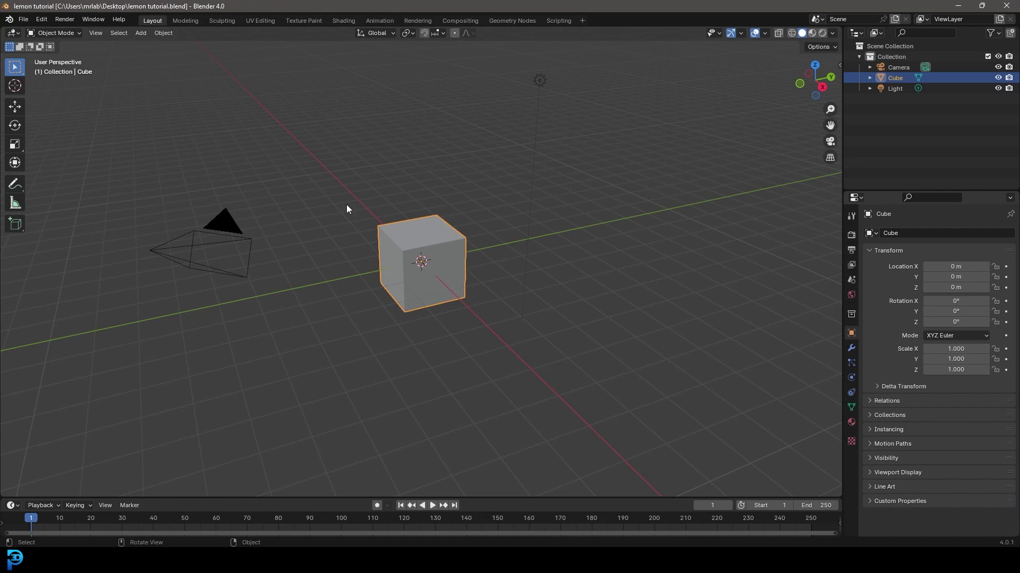
middle_drag(346, 205, 339, 209)
drag(171, 348, 599, 66)
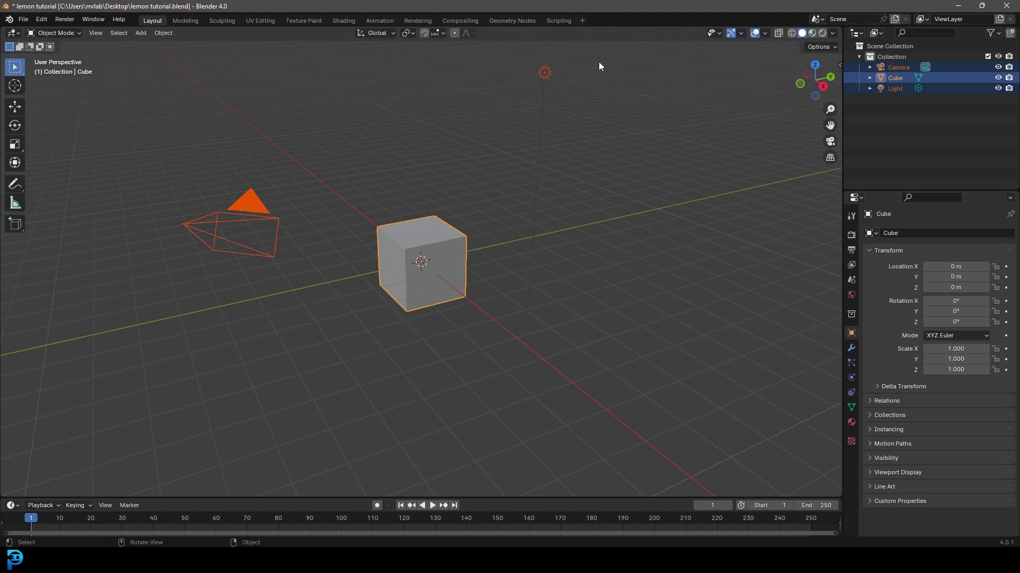
key(Delete)
Add a UV sphere at the world origin and view it from the front
key(KP_1)
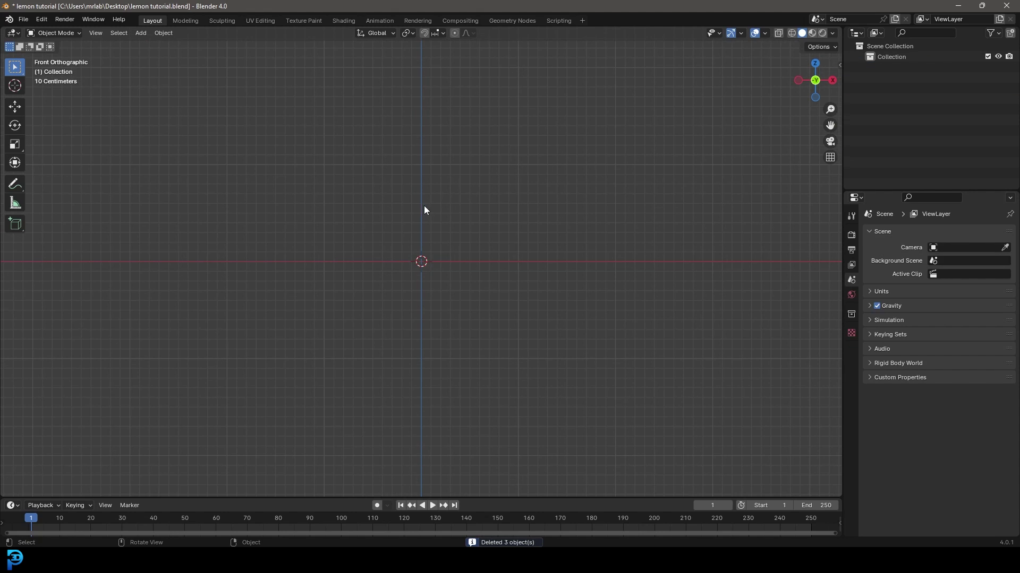
key(shift+a)
mouse_move(409, 222)
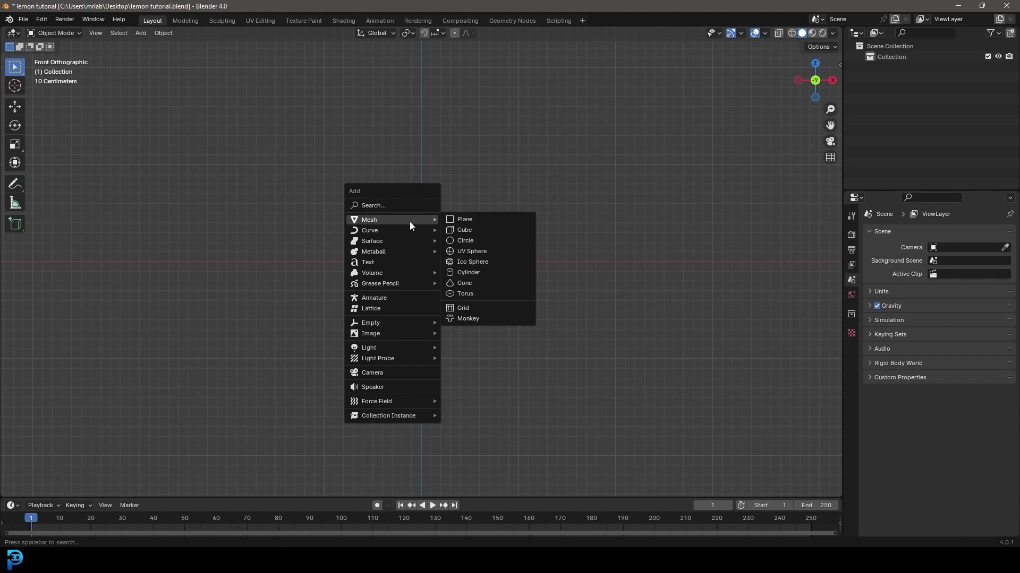
click(481, 251)
scroll(531, 263, up, 6)
scroll(492, 261, down, 5)
In Edit Mode, rotate the whole sphere mesh 90° about the Y axis
key(Tab)
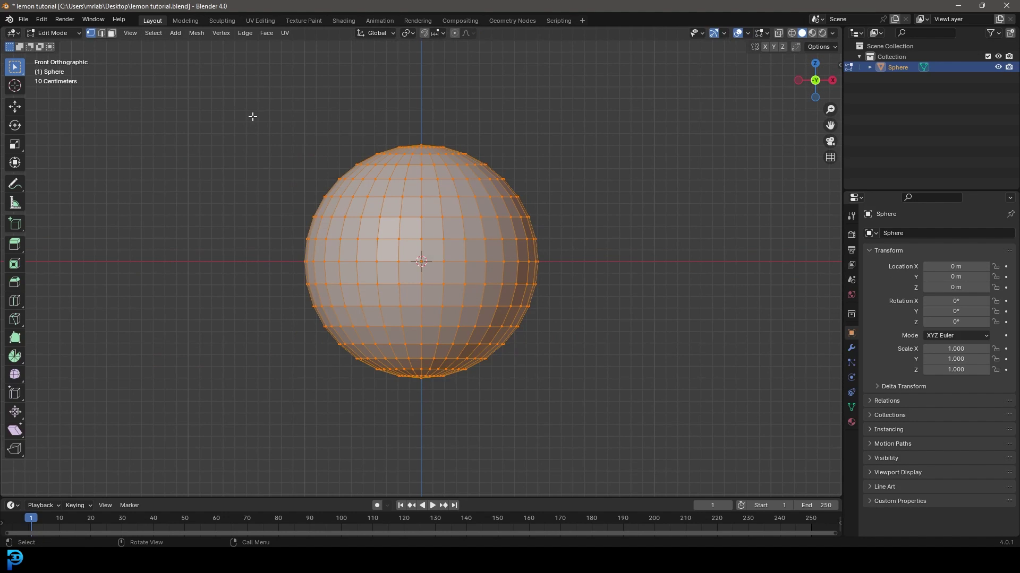
key(t)
scroll(445, 194, down, 3)
scroll(455, 232, up, 2)
key(r)
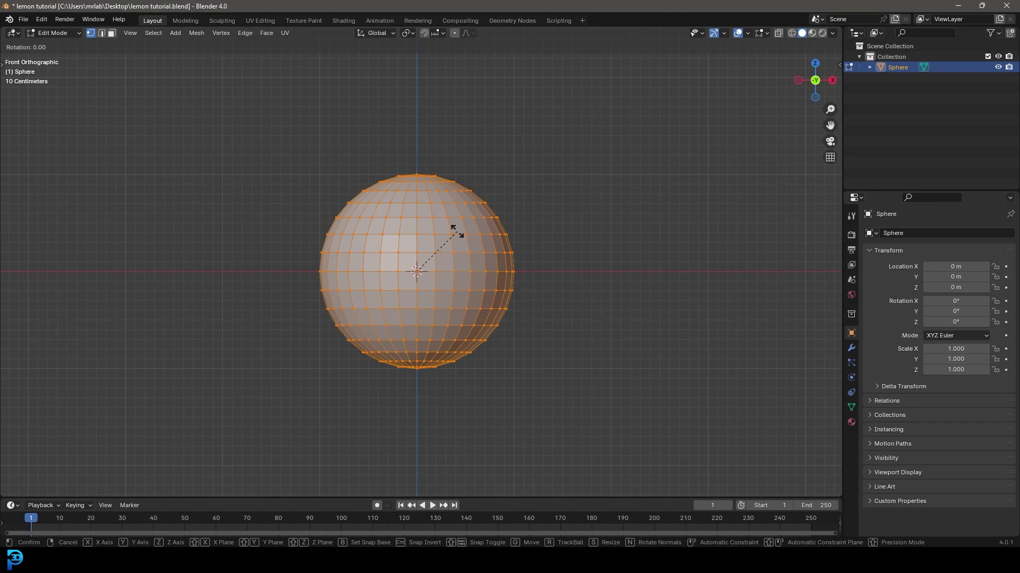
text(y)
text(90)
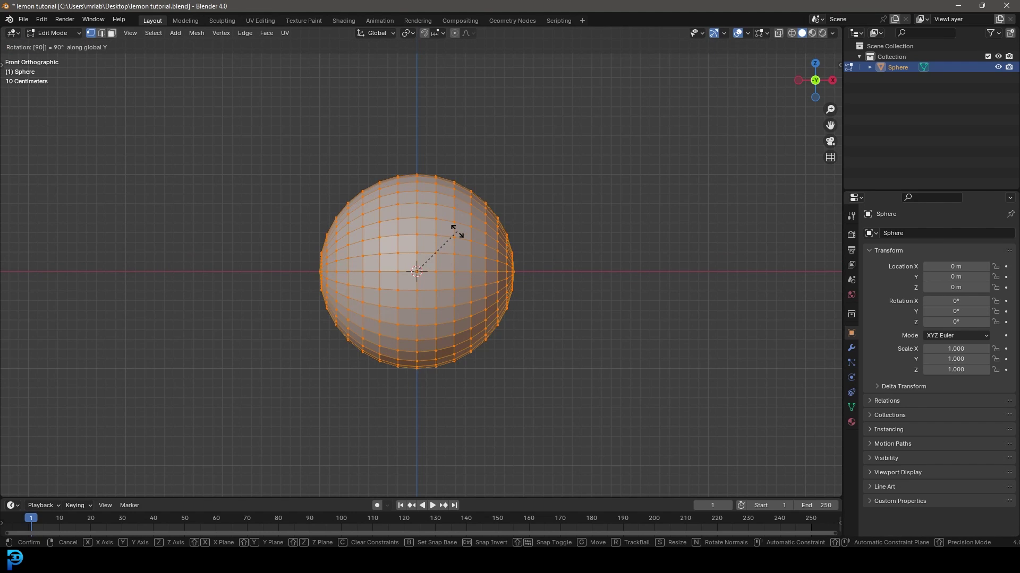
key(Return)
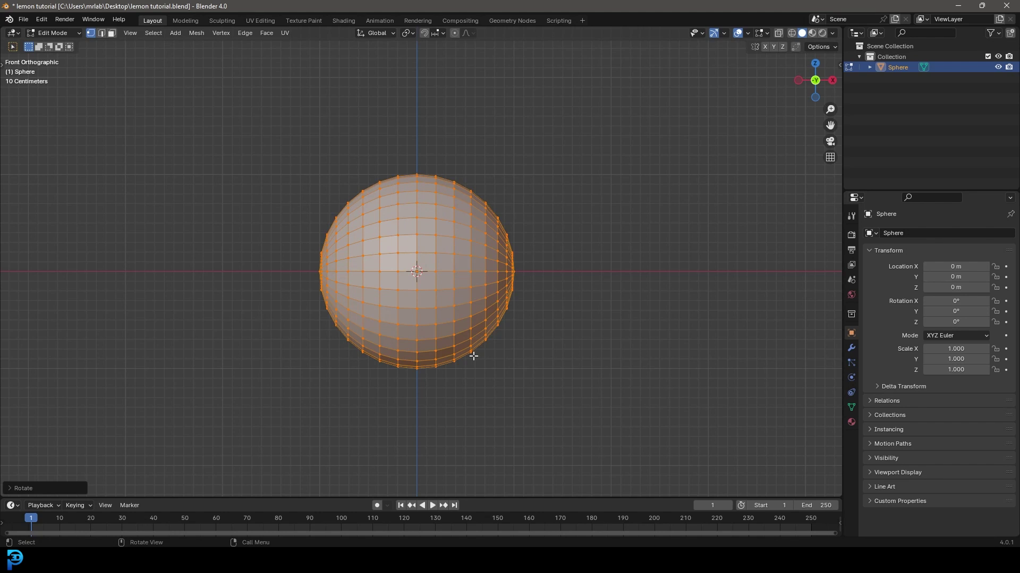
Scale the whole sphere mesh up along the X axis to stretch it into a horizontal oval
key(n)
key(n)
scroll(483, 207, up, 4)
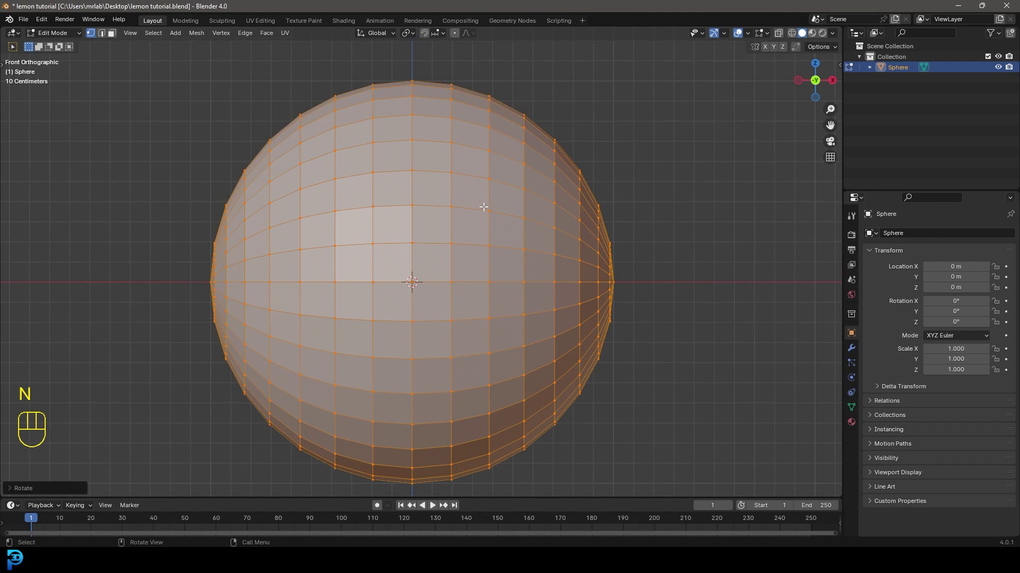
scroll(455, 221, down, 3)
key(s)
key(x)
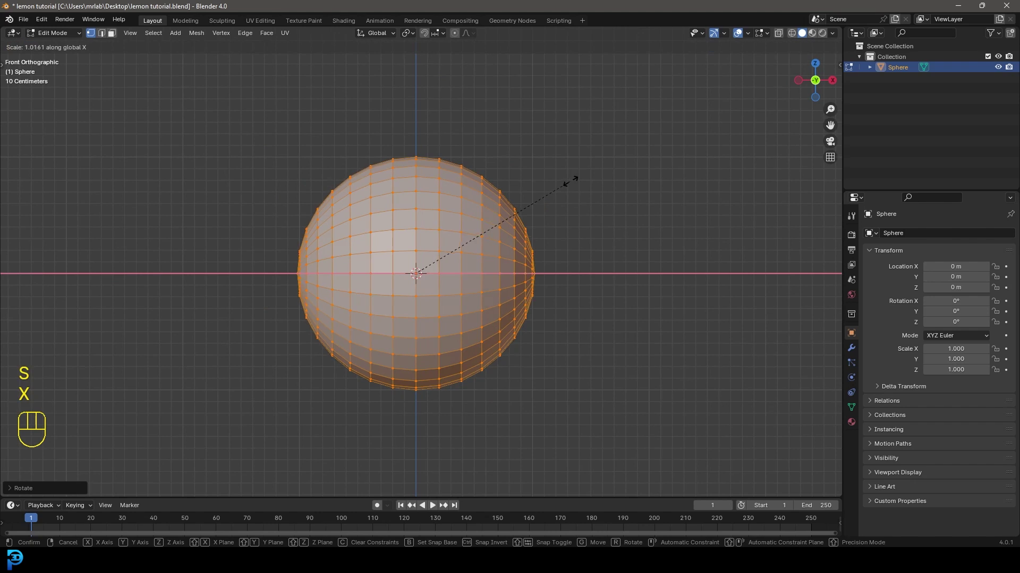
click(617, 187)
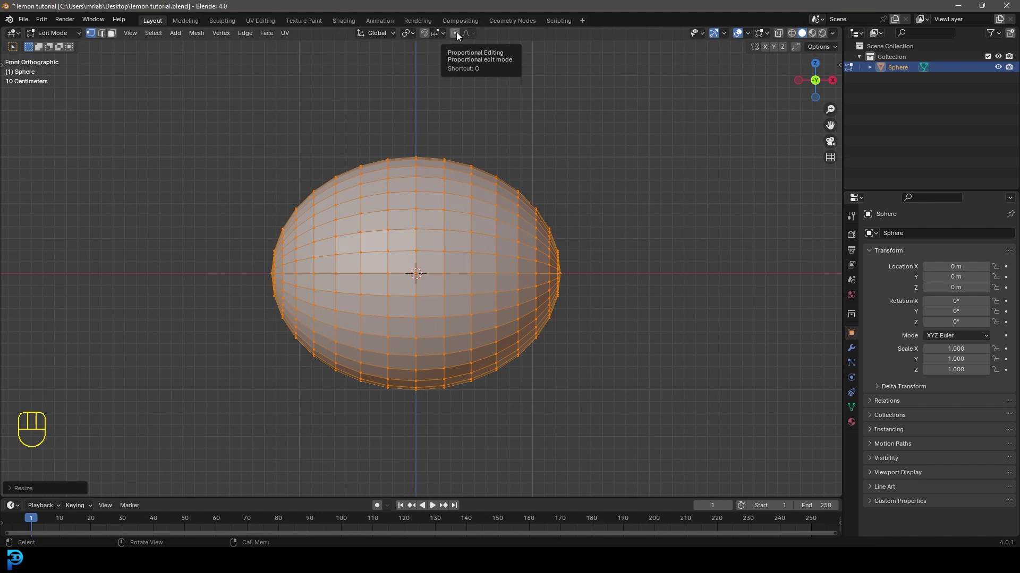
Enable proportional editing and scale the vertical edge loop near the oval's left end up to about 1.06
click(455, 33)
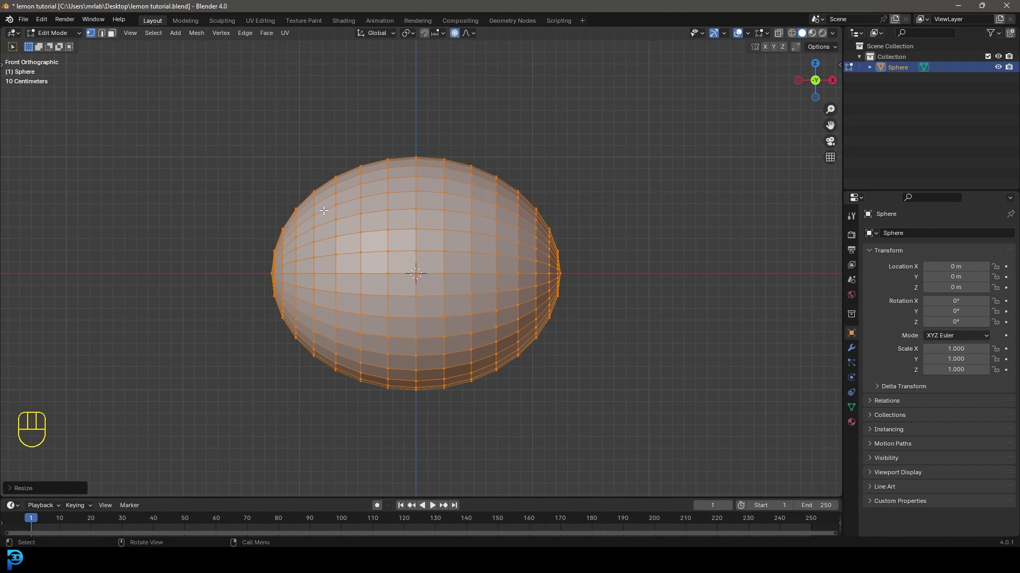
key(alt+a)
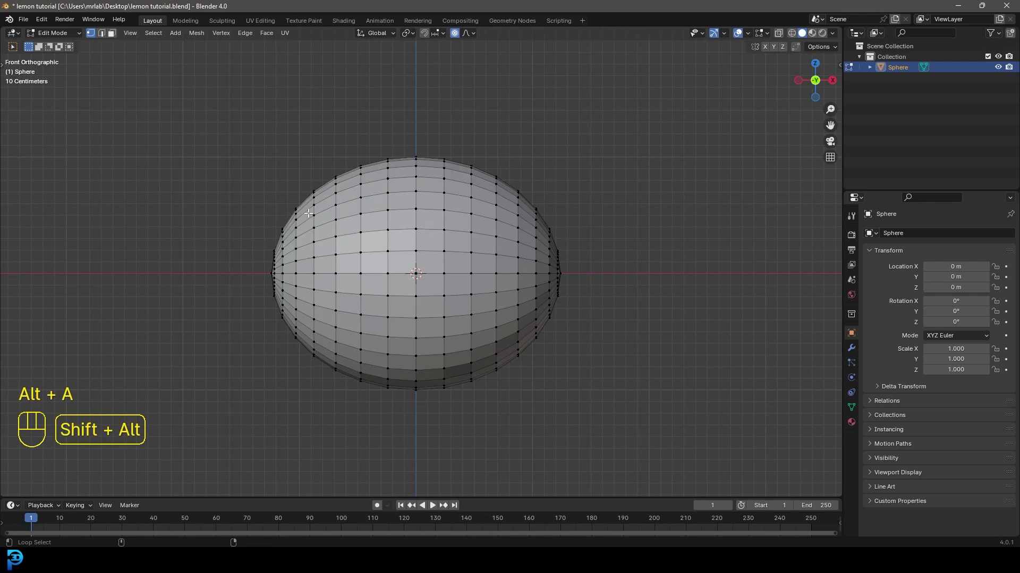
alt+shift+click(313, 209)
key(s)
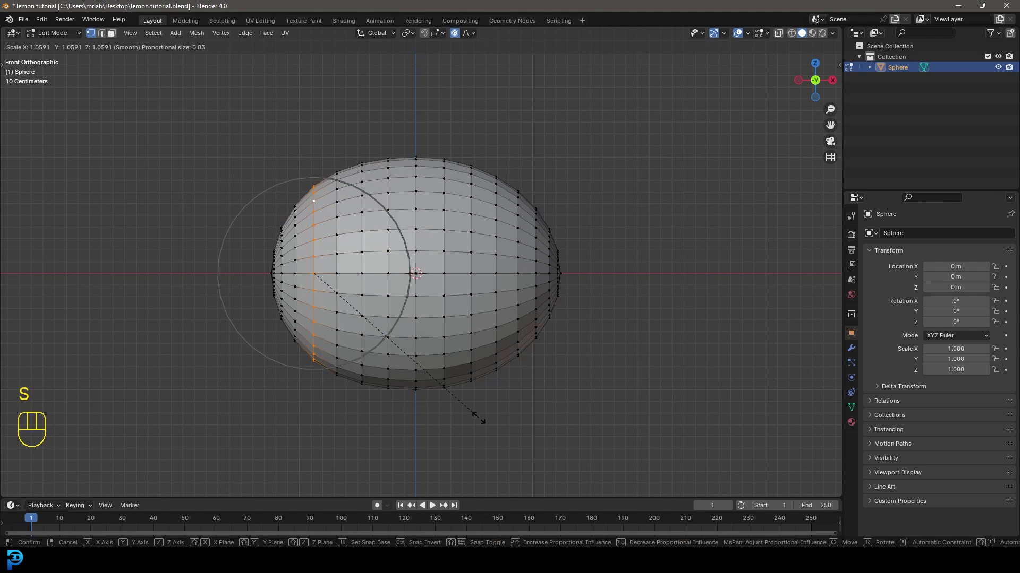
click(483, 422)
key(s)
click(484, 421)
Scale the vertical edge loop near the oval's right end up to about 1.04 with proportional editing
key(alt+a)
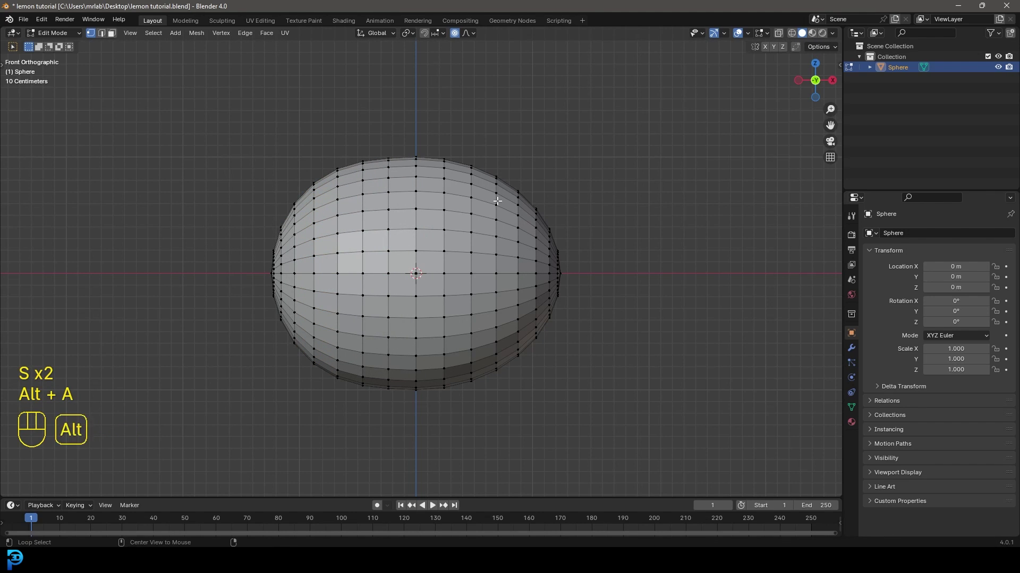
alt+shift+click(518, 207)
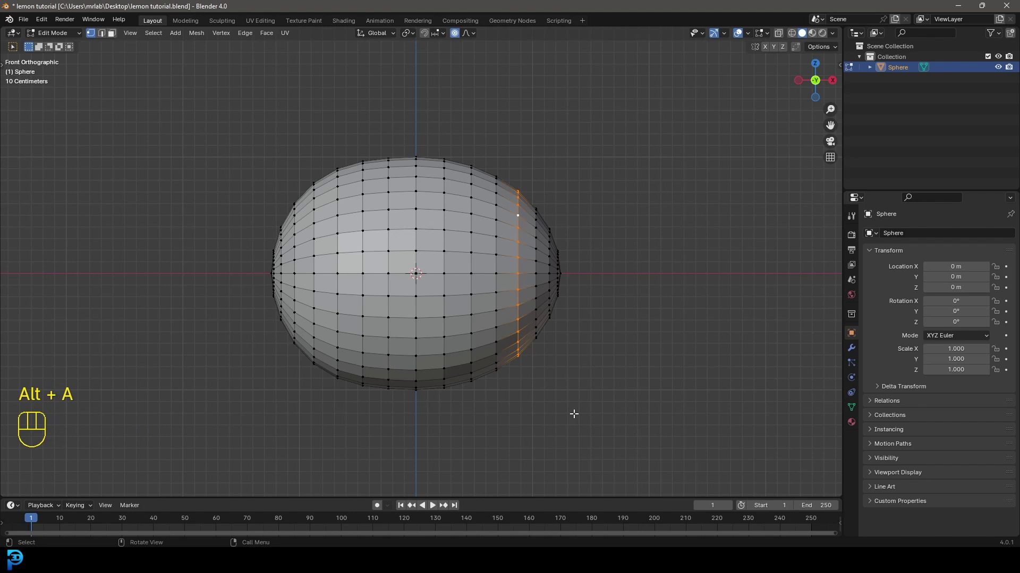
key(s)
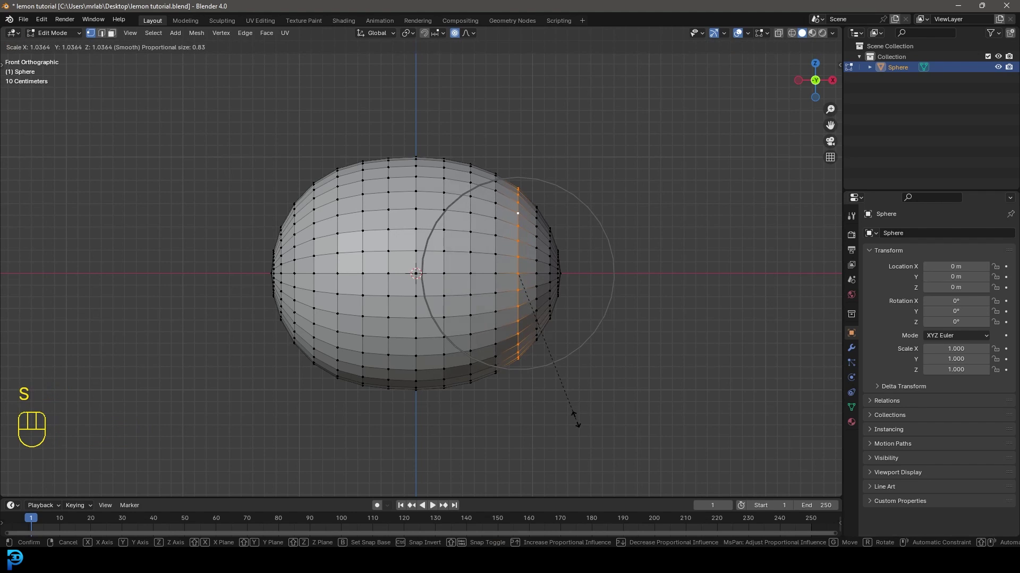
click(576, 422)
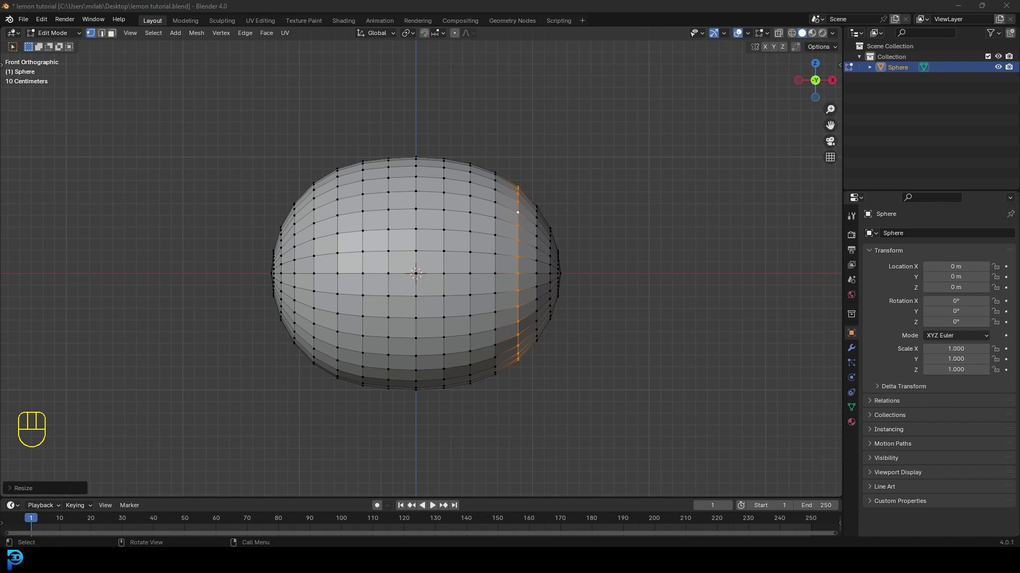
Select the ring of faces around the left pole and extrude it scaled slightly inward, with proportional editing off
middle_drag(257, 278, 228, 268)
scroll(228, 268, up, 5)
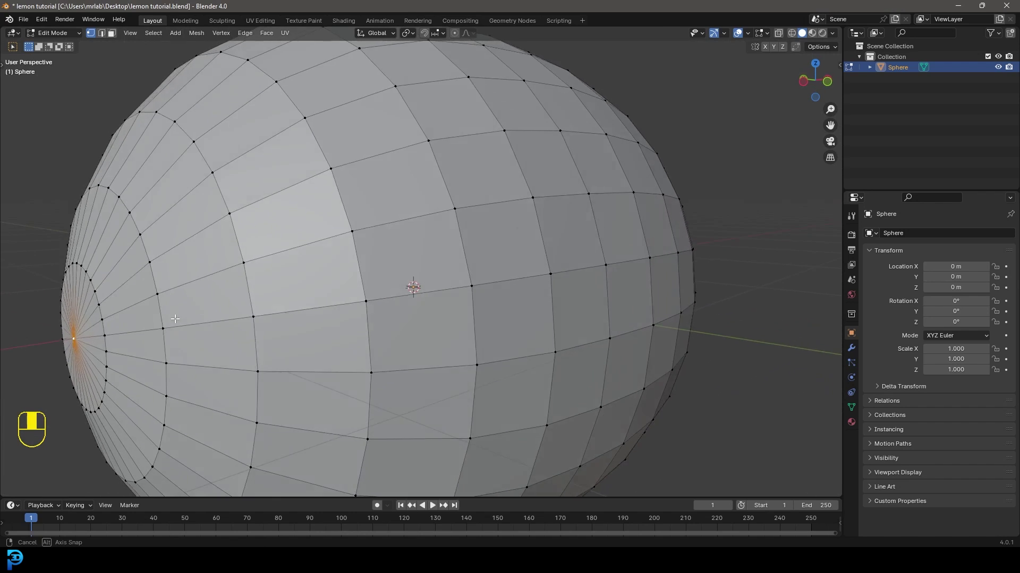
shift+middle_drag(123, 286, 307, 289)
scroll(307, 289, down, 2)
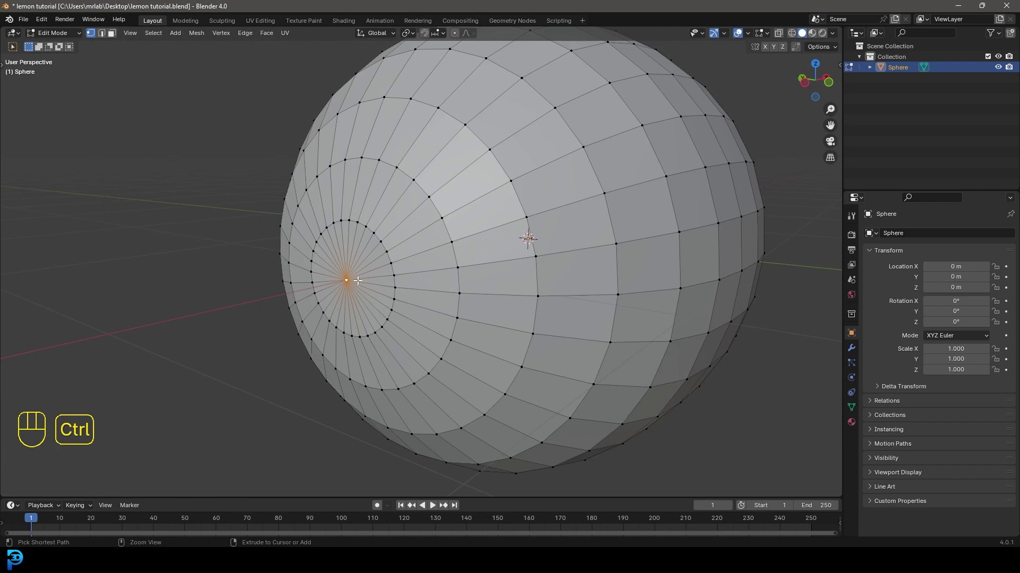
key(ctrl+KP_Add)
key(e)
key(s)
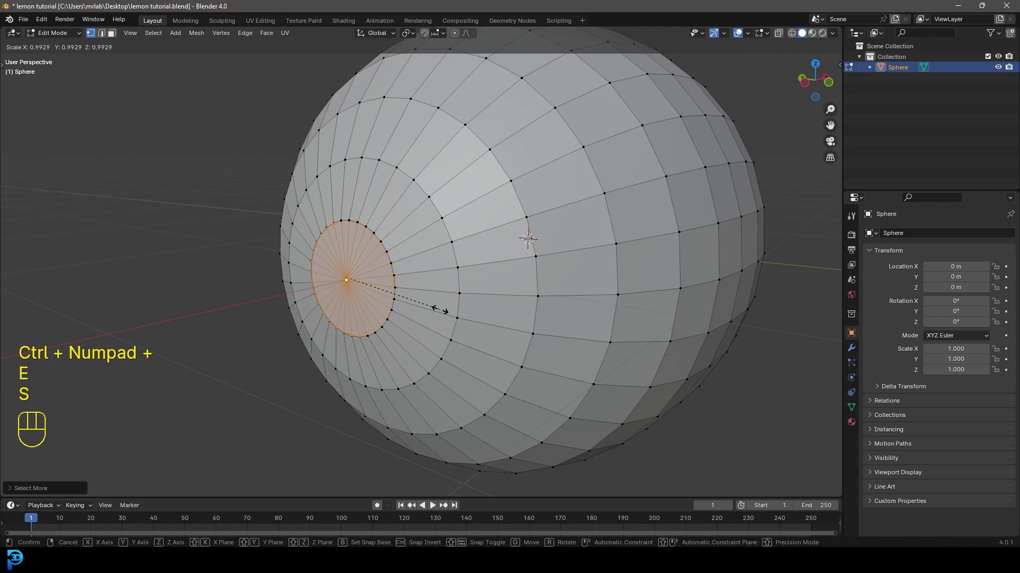
click(431, 304)
Extrude the left end cap outward and shrink its end to form a tapered tip
key(e)
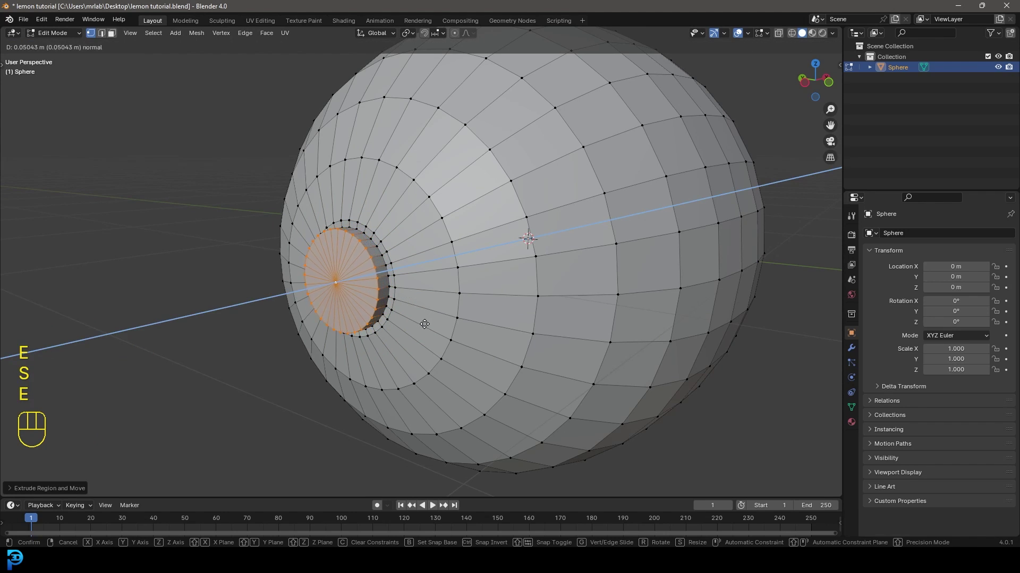
click(402, 351)
key(s)
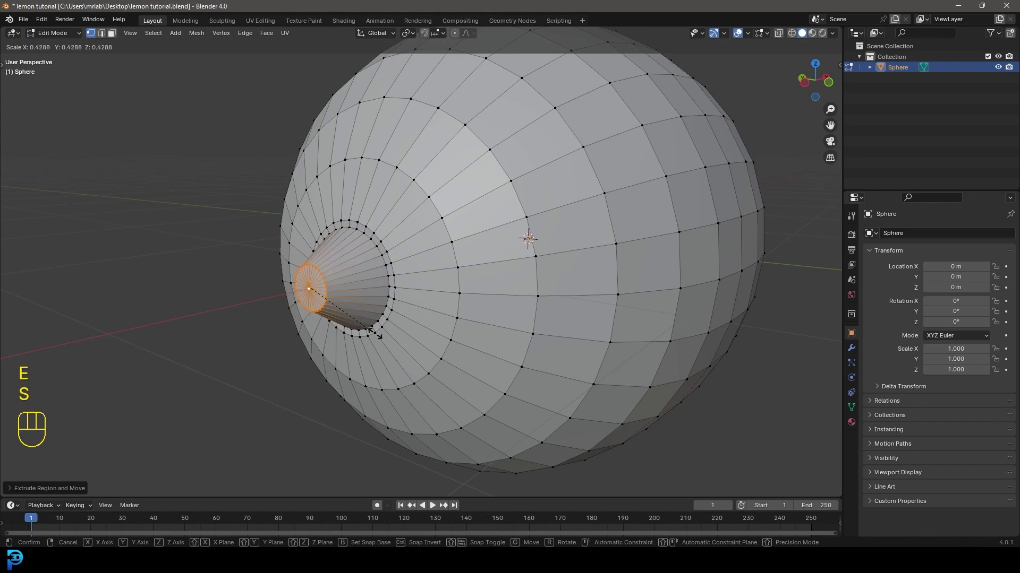
click(354, 317)
Add several evenly spaced loop cuts around the tapered tip
key(ctrl+r)
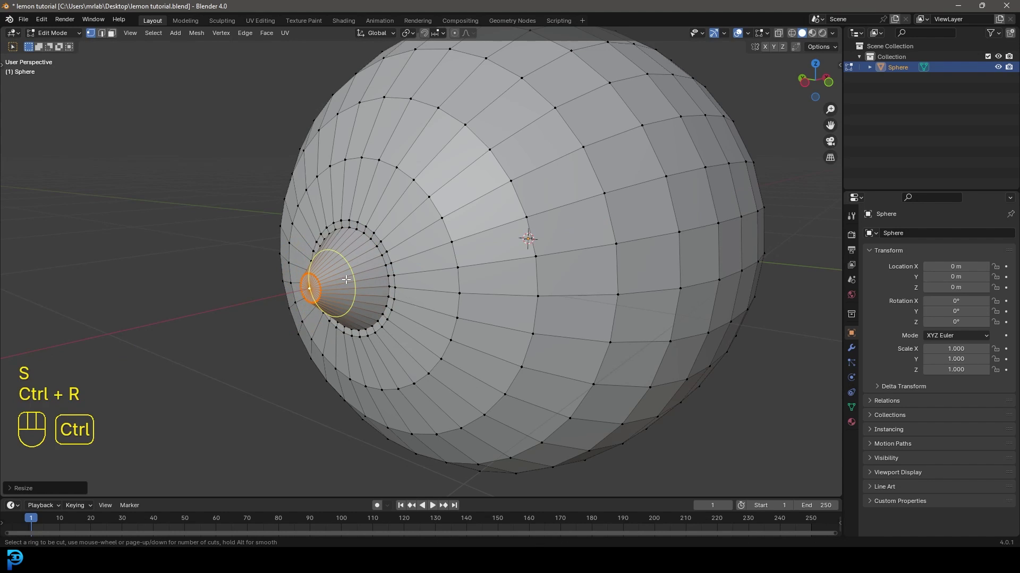
scroll(348, 267, up, 3)
click(350, 270)
scroll(368, 295, down, 3)
middle_drag(368, 295, 286, 240)
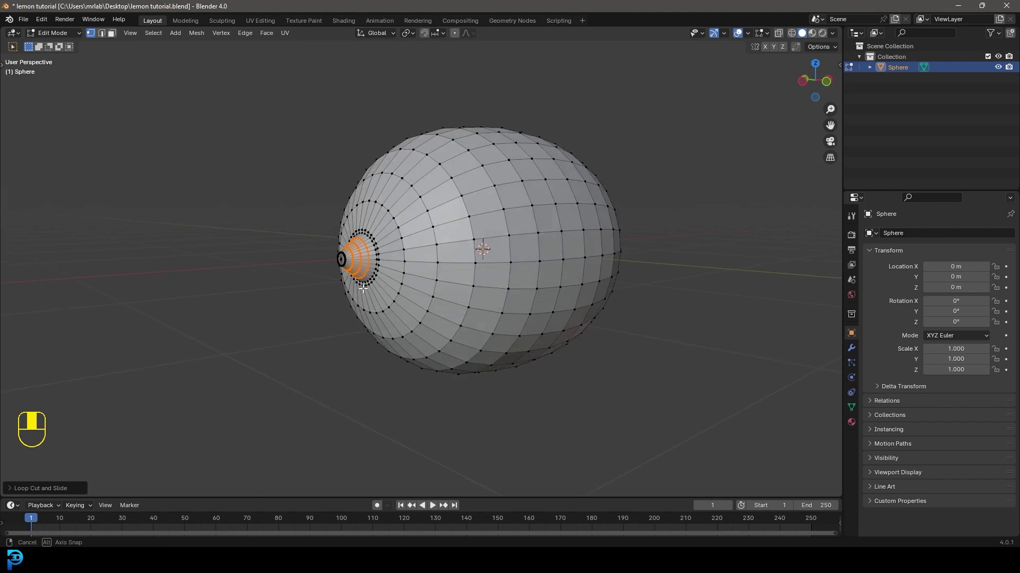
Grow the selection to cover the whole tip and its base, and soften it with the Smooth tool
scroll(286, 239, up, 4)
key(ctrl+KP_Add)
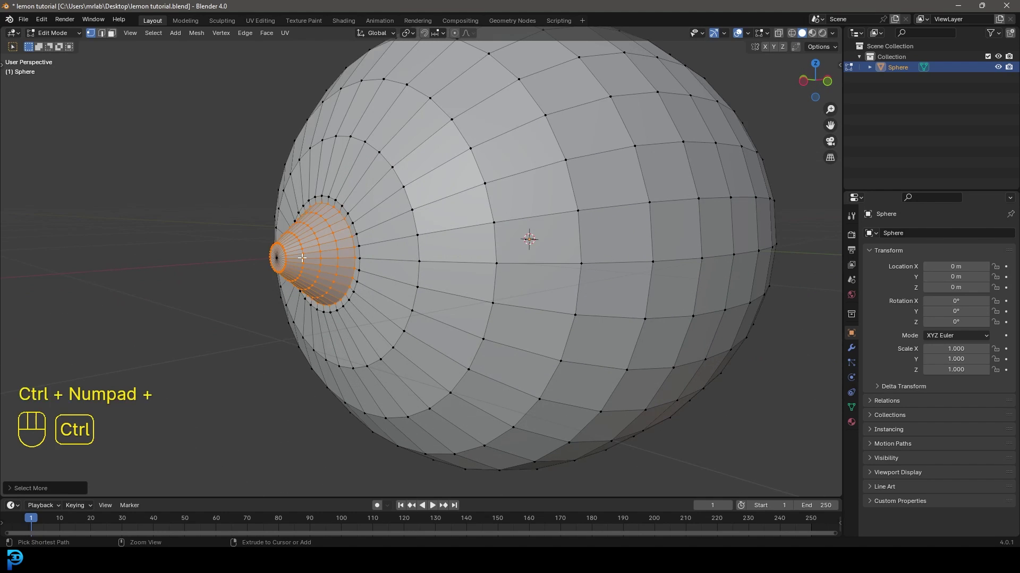
key(ctrl+KP_Add)
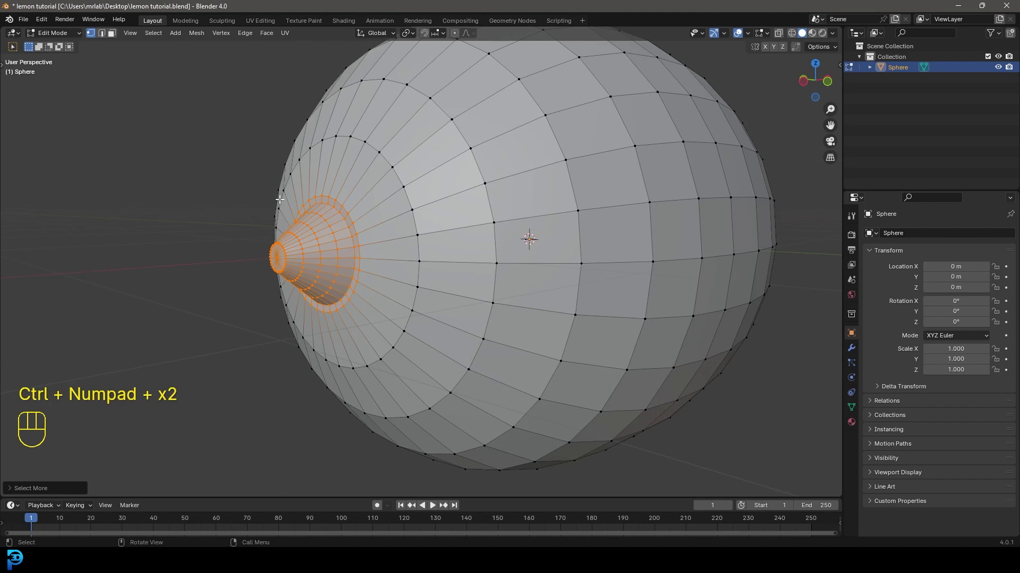
key(t)
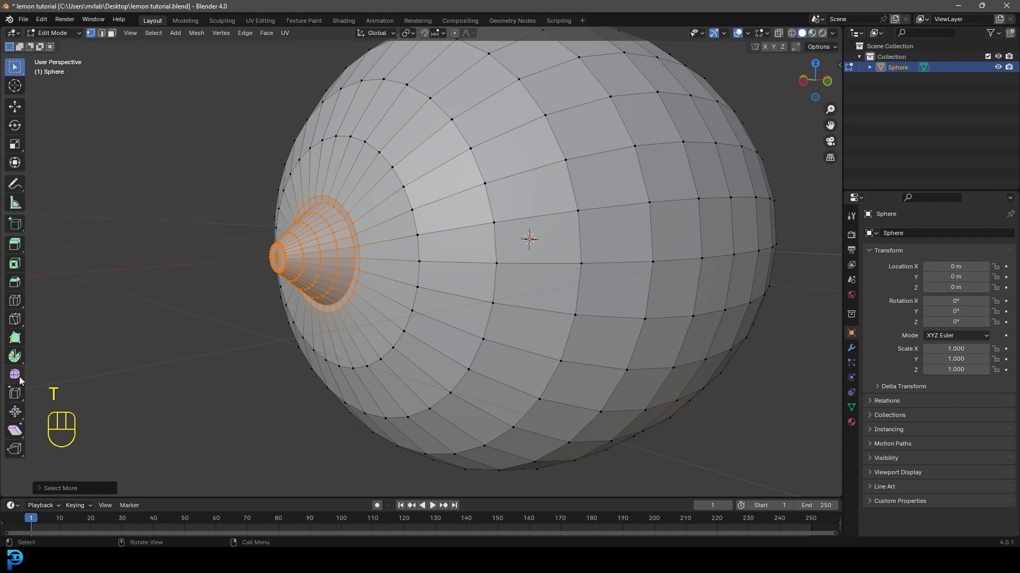
click(20, 380)
drag(255, 259, 462, 232)
Select the ring of faces around the opposite, right-hand pole and extrude it scaled slightly inward
scroll(380, 191, down, 5)
middle_drag(381, 191, 491, 261)
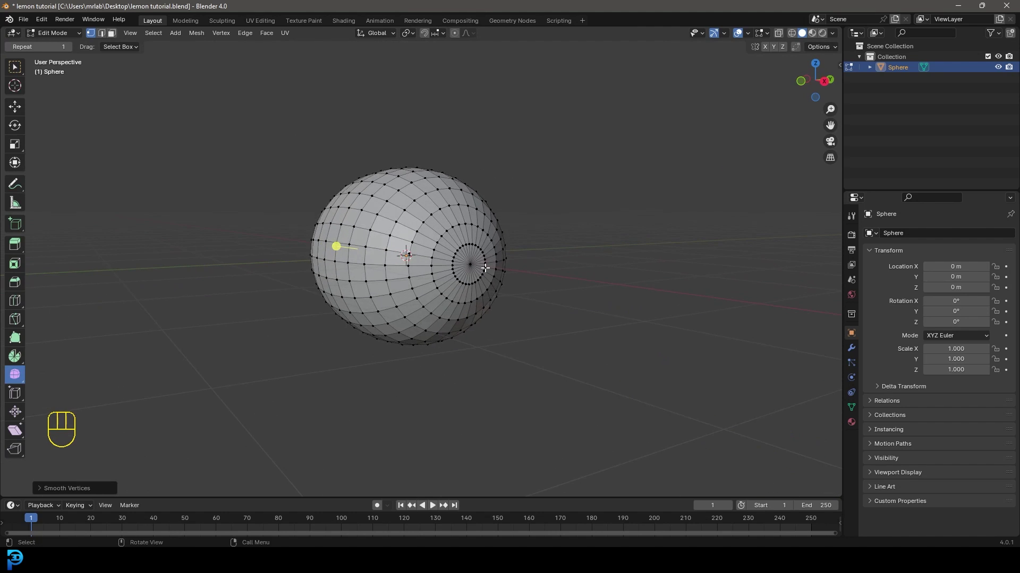
scroll(476, 276, up, 3)
click(496, 268)
scroll(530, 236, up, 2)
middle_drag(530, 237, 466, 166)
key(ctrl+KP_Add)
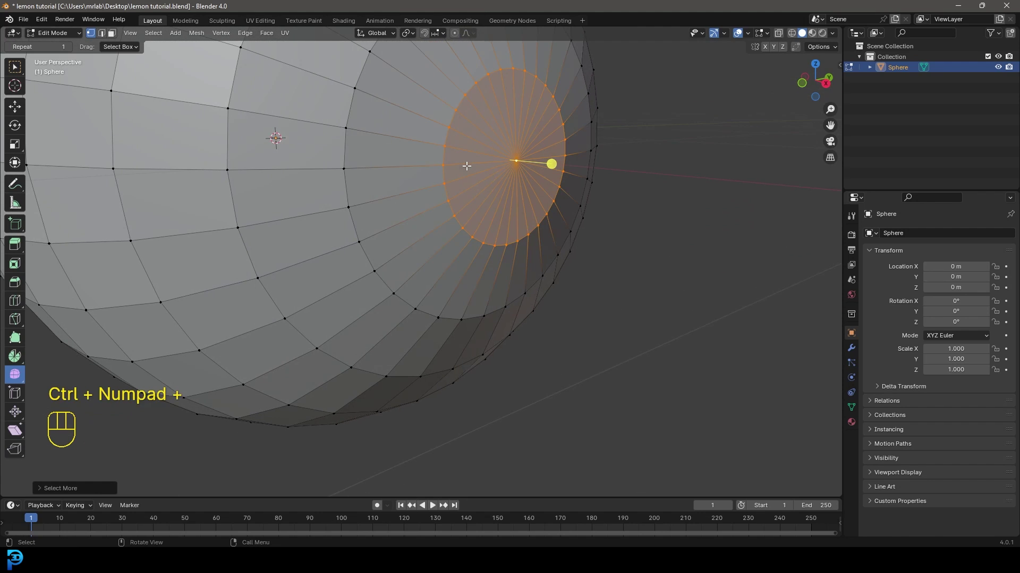
key(e)
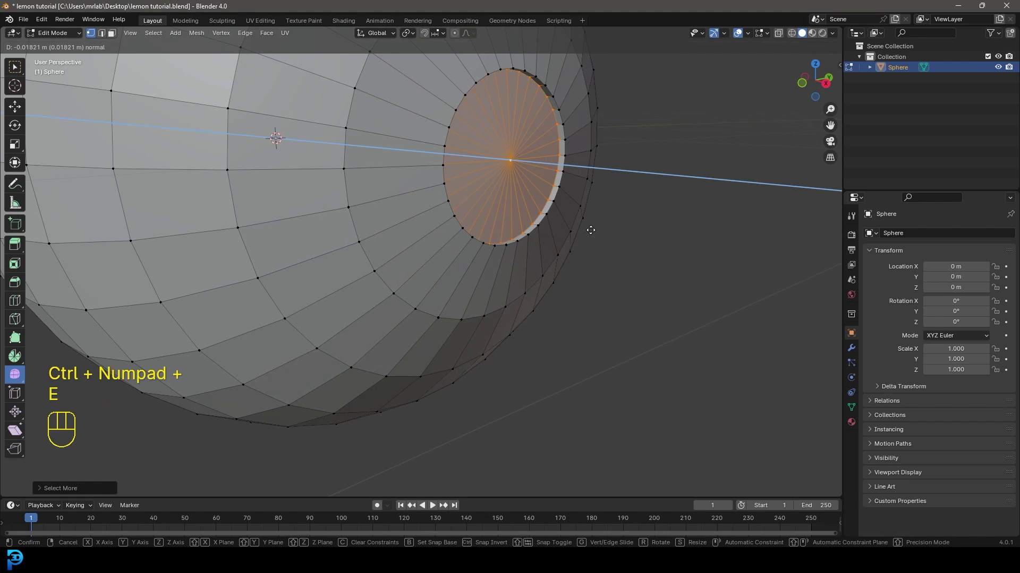
key(s)
click(600, 231)
Extrude and shrink the right end cap twice more to form a stepped stem recess
key(e)
click(621, 242)
key(s)
click(615, 231)
key(e)
click(615, 230)
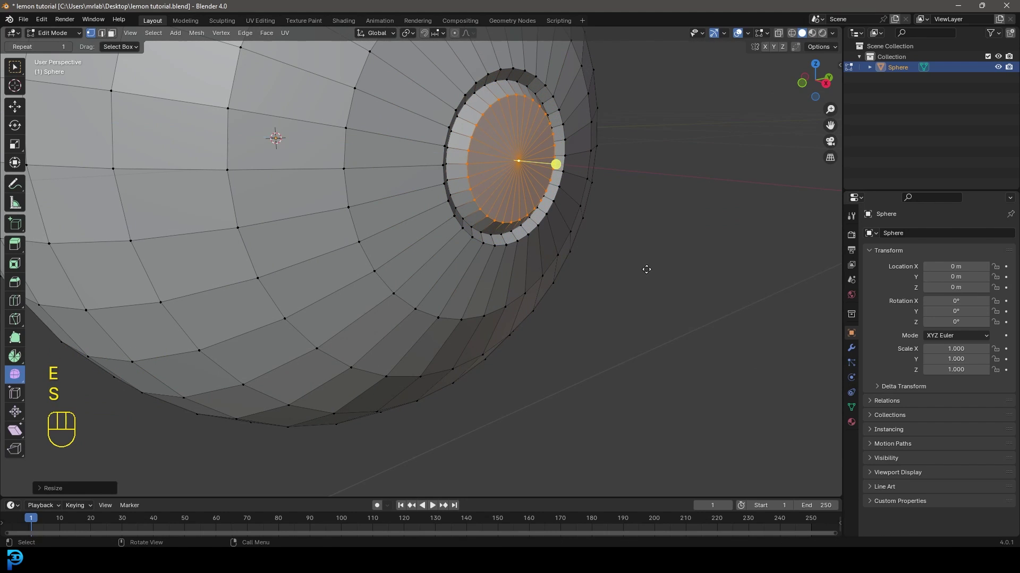
key(s)
click(616, 245)
Grow the selection over the whole stem recess and smooth its vertices
scroll(605, 250, down, 5)
mouse_move(603, 257)
middle_down()
mouse_move(596, 264)
mouse_move(608, 266)
middle_up()
key(ctrl+KP_Add)
key(ctrl+KP_Add)
key(ctrl+KP_Add)
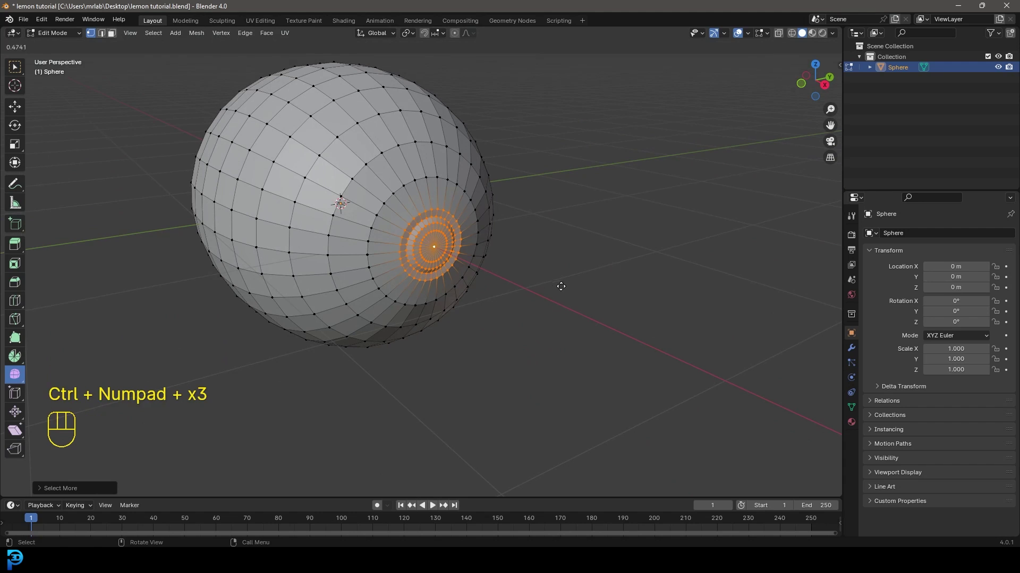
click(464, 260)
scroll(455, 271, down, 4)
Return to Object Mode and apply smooth shading to the lemon
key(Tab)
middle_drag(476, 218, 412, 221)
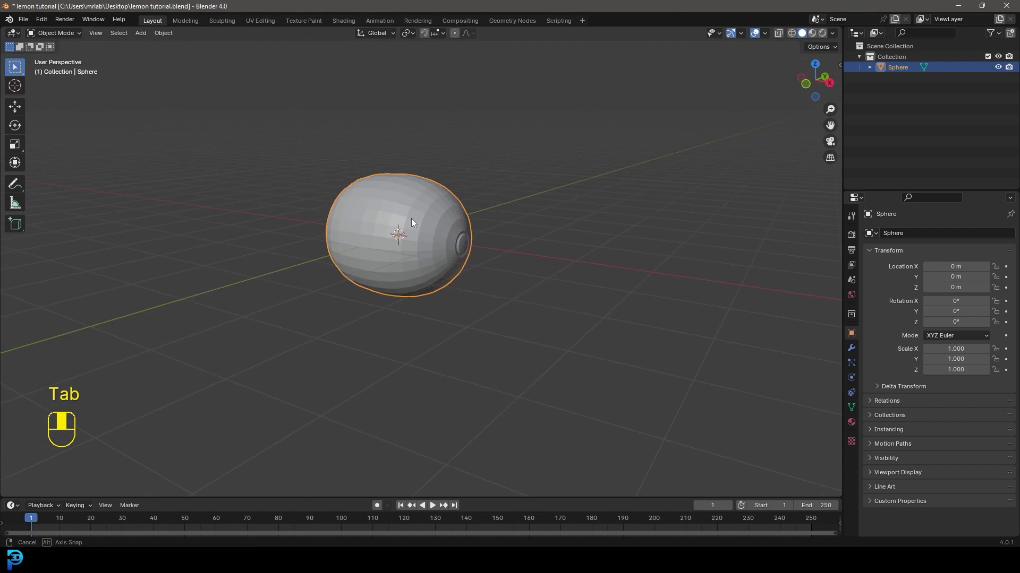
scroll(414, 217, up, 3)
right_click(387, 122)
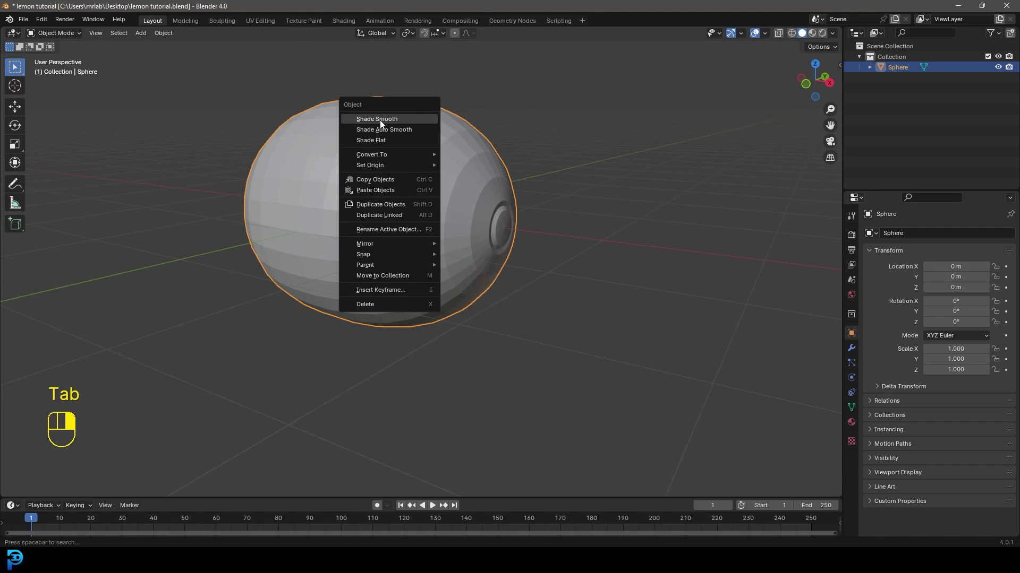
click(381, 120)
In Edit Mode from the front view, select the vertical edge loop at the lemon's middle and rip it in place
scroll(370, 190, down, 4)
middle_drag(371, 190, 429, 214)
scroll(464, 212, up, 2)
key(Tab)
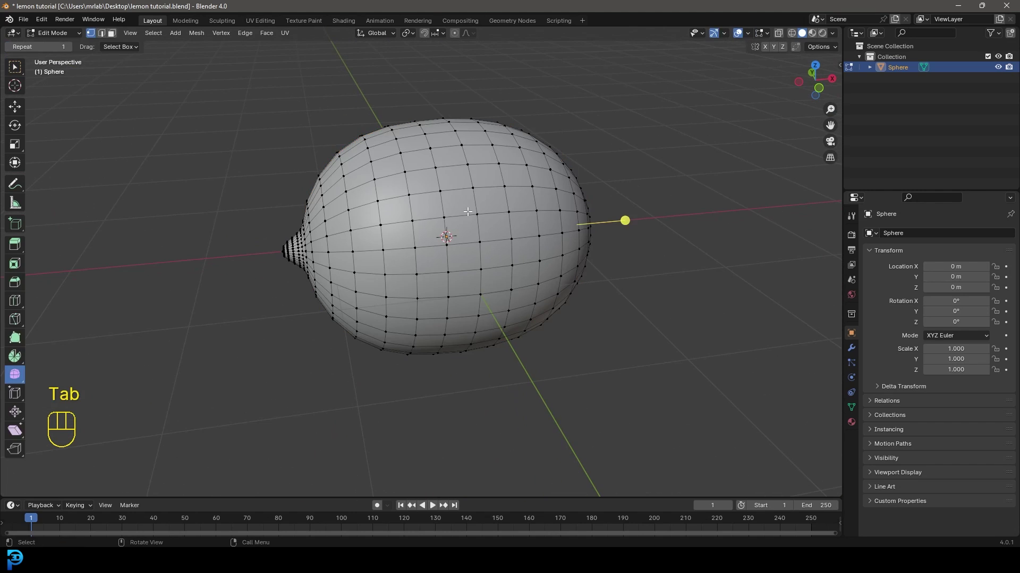
key(KP_1)
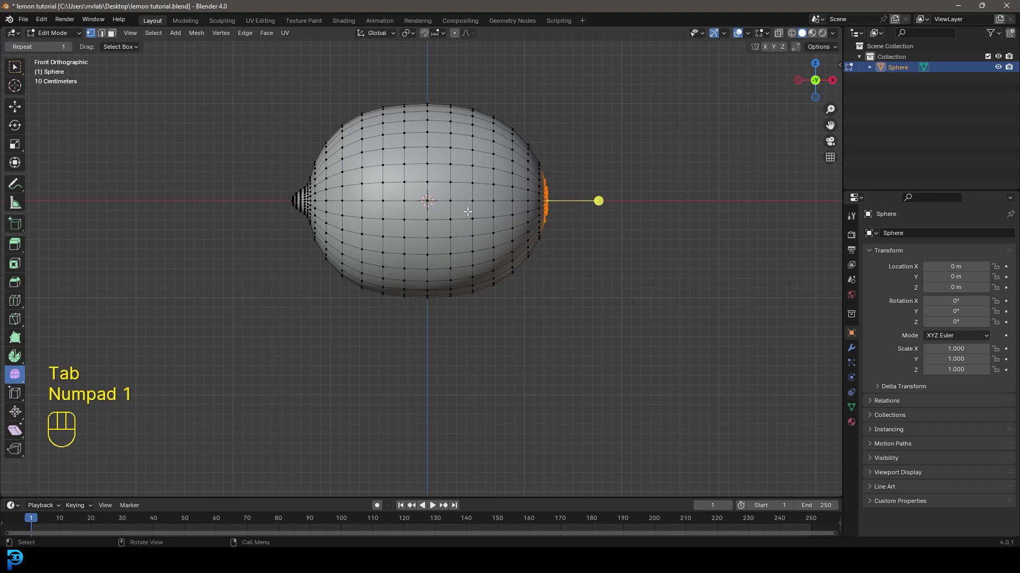
scroll(430, 165, up, 4)
key(alt+a)
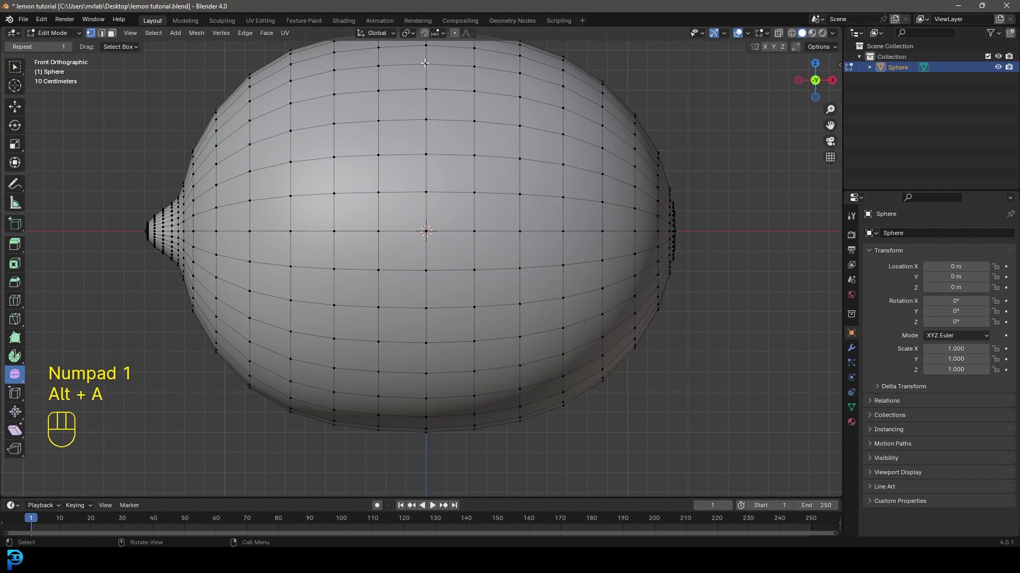
shift+middle_drag(425, 62, 428, 143)
scroll(429, 146, up, 2)
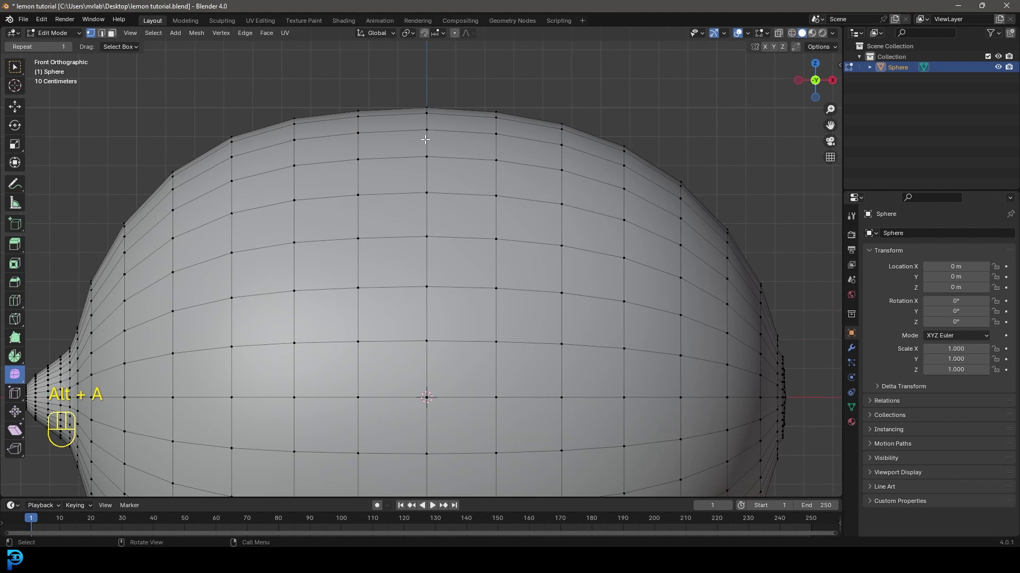
alt+shift+click(426, 139)
scroll(470, 205, down, 3)
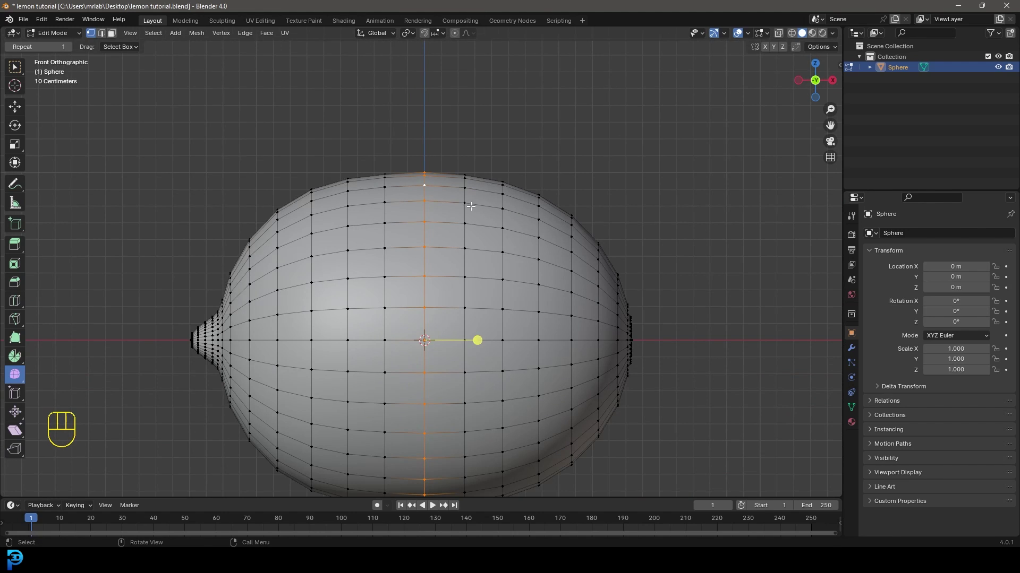
key(v)
right_click(514, 129)
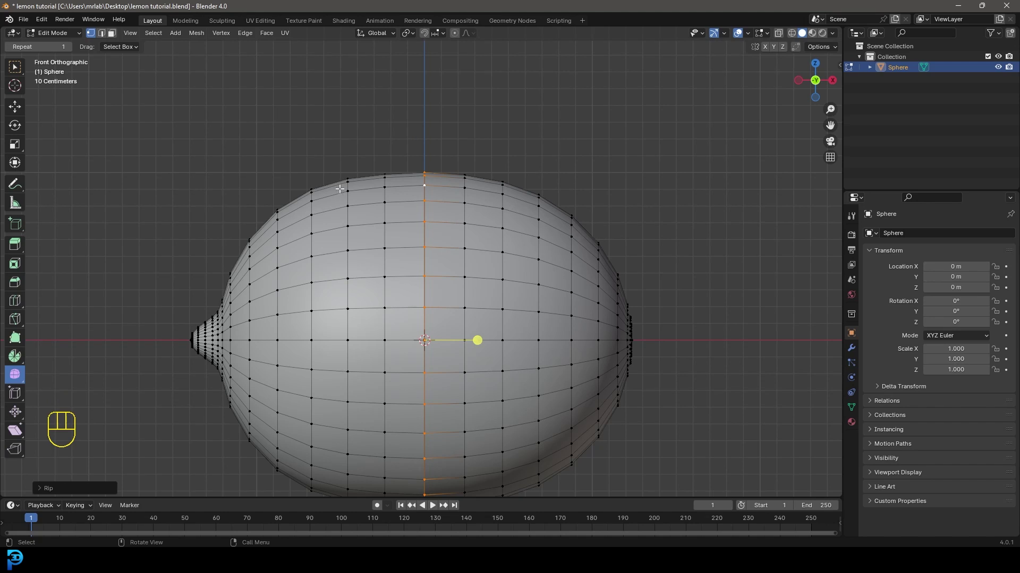
Select all linked geometry of the right half, separate it into its own object, and return to Object Mode
drag(621, 142, 513, 374)
key(ctrl)
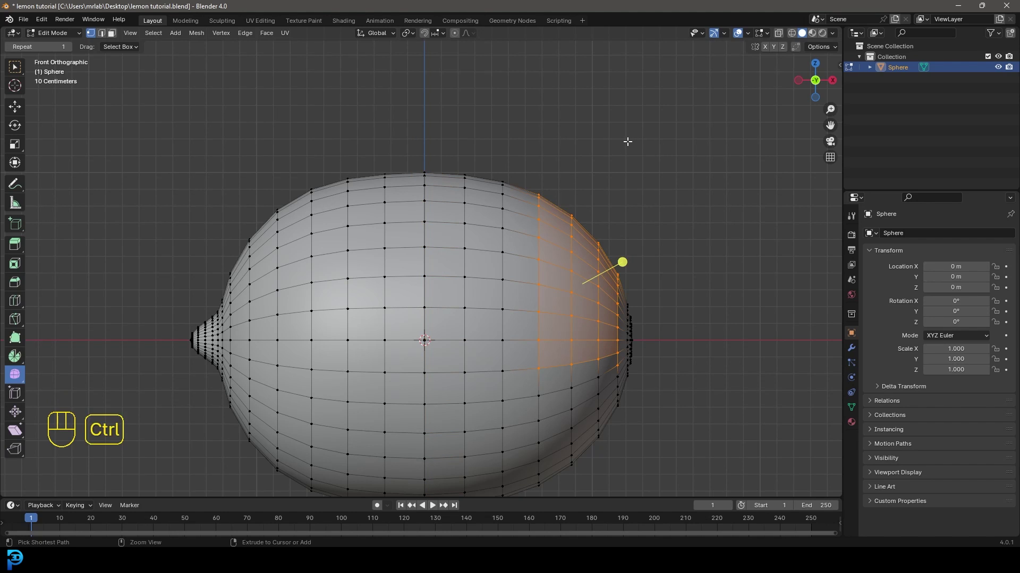
key(ctrl+l)
key(g)
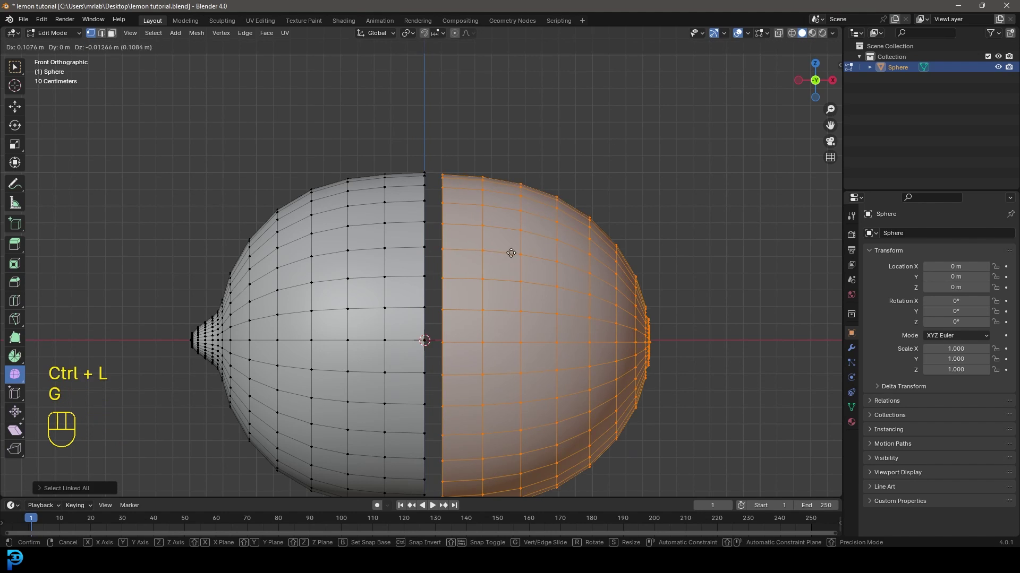
right_click(549, 148)
key(p)
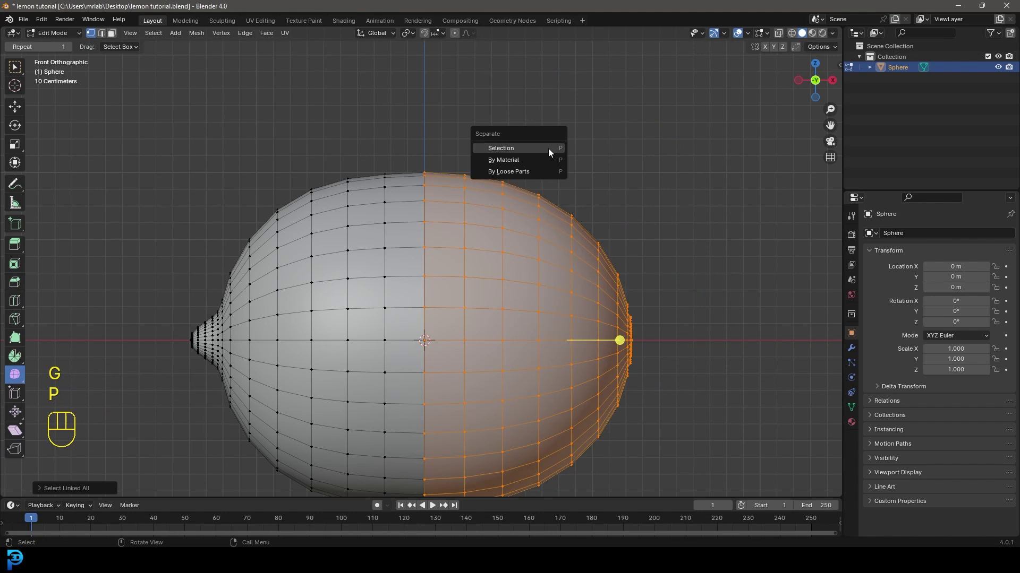
click(511, 148)
scroll(492, 199, down, 5)
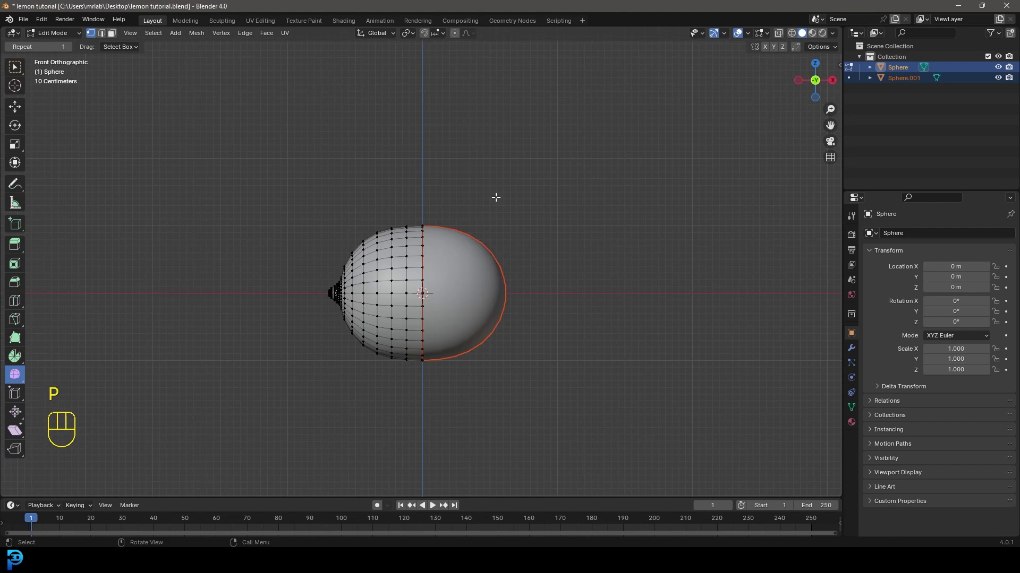
key(Tab)
Test-move the left and right halves to check that they are separate objects, cancelling each move
scroll(492, 220, up, 3)
click(375, 254)
key(g)
right_click(207, 255)
click(493, 259)
key(g)
right_click(605, 228)
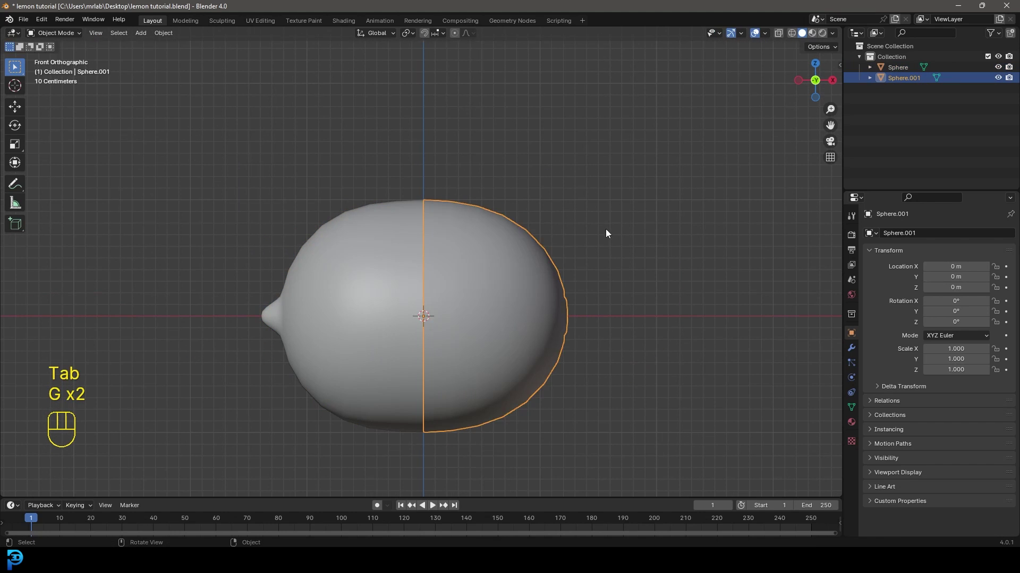
Hide the left half and select the open rim loop of the right half in Edit Mode
click(381, 229)
key(h)
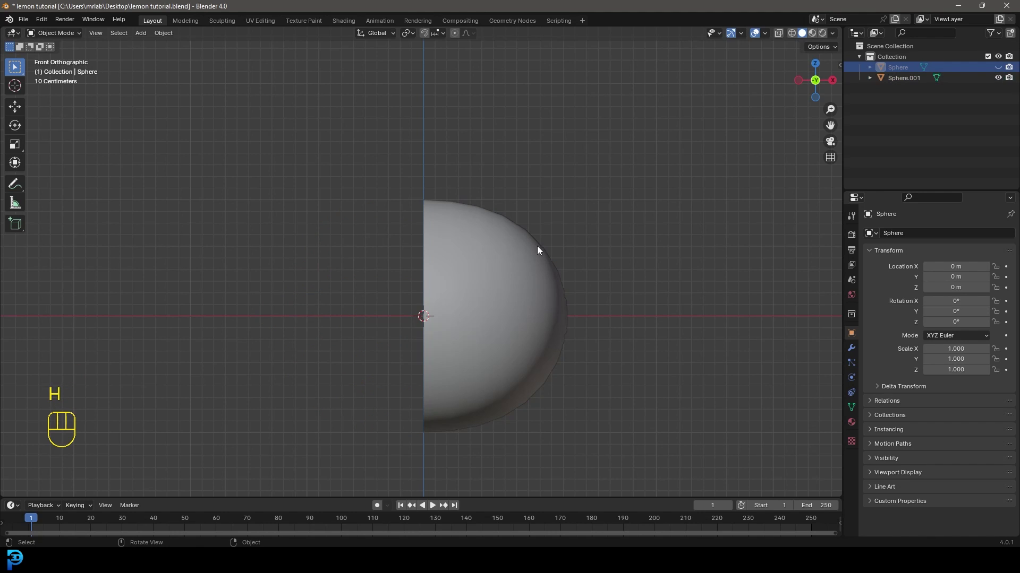
click(478, 215)
middle_drag(407, 265, 480, 272)
middle_drag(544, 308, 594, 284)
key(alt+a)
alt+shift+click(530, 271)
Extrude the right half's rim loop inward twice by scaling, first as a very thin band and then as a wider one
scroll(646, 213, up, 3)
key(e)
key(s)
click(644, 216)
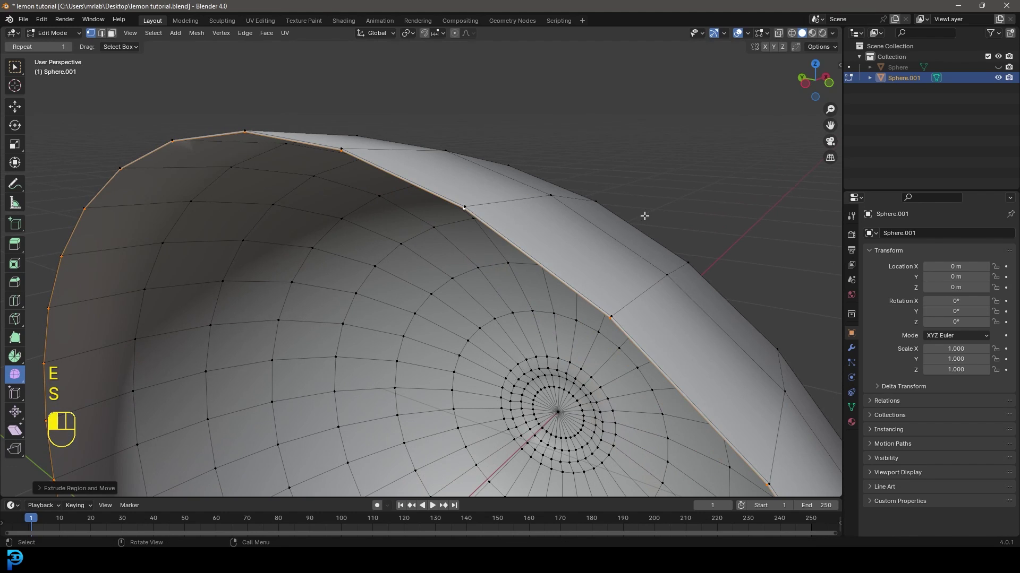
key(e)
key(s)
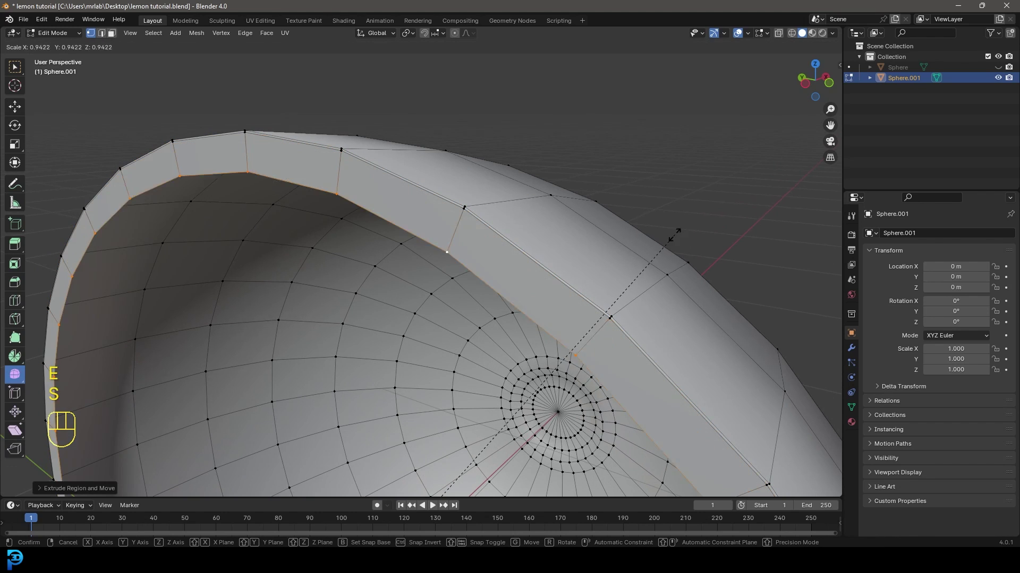
click(660, 198)
Close the right half's remaining opening with a Grid Fill
scroll(661, 198, down, 5)
middle_drag(591, 264, 564, 209)
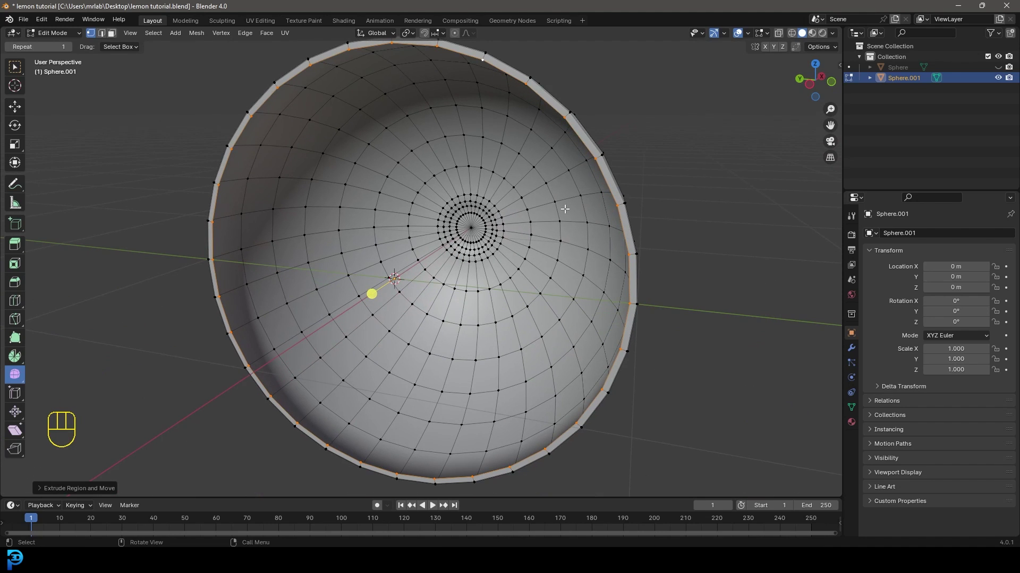
key(ctrl)
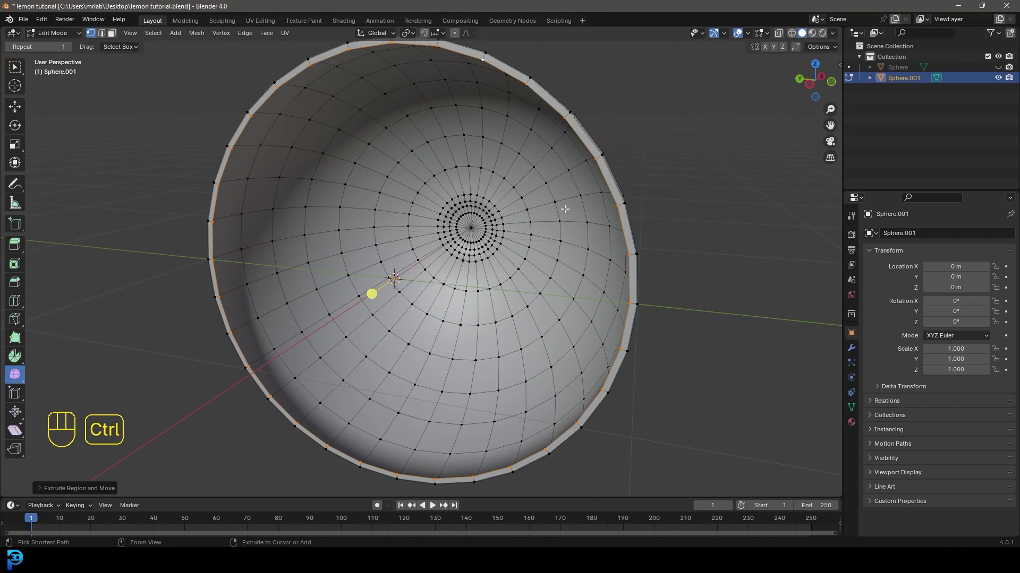
key(ctrl+f)
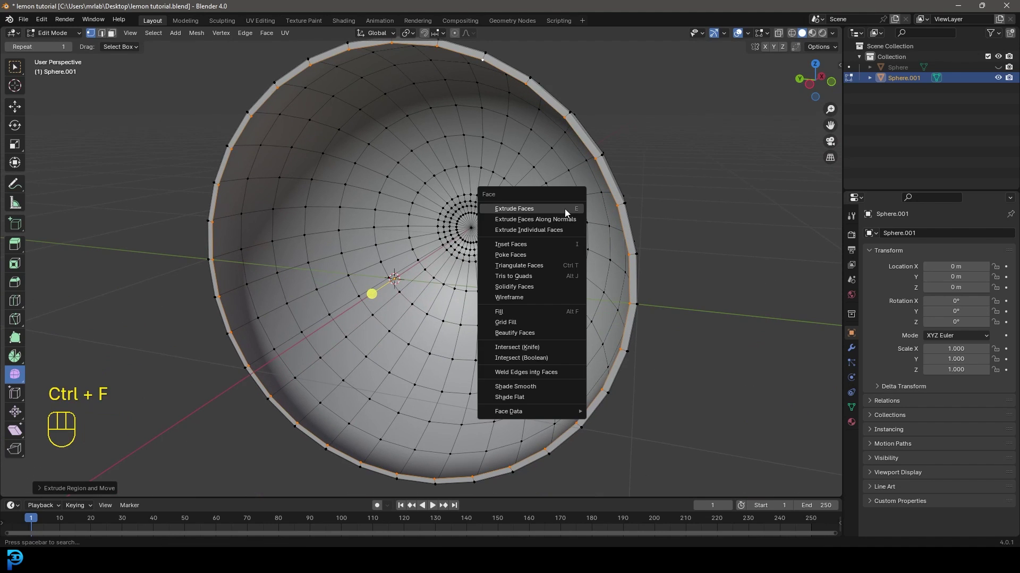
click(531, 322)
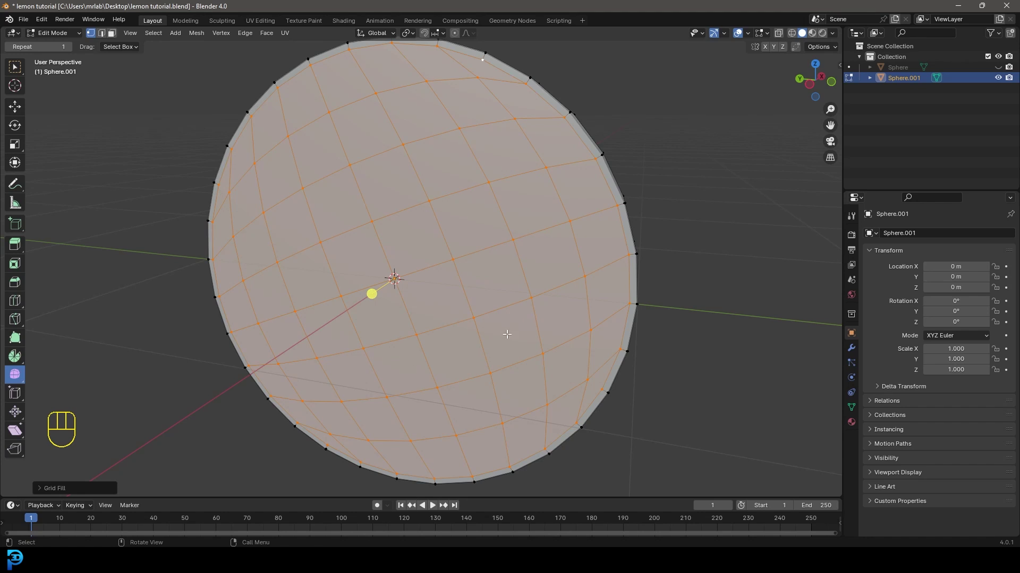
Add a loop cut around the right half, slide it about 0.95 toward the cut rim, and return to Object Mode
scroll(345, 262, down, 3)
middle_drag(345, 262, 314, 202)
scroll(306, 180, up, 5)
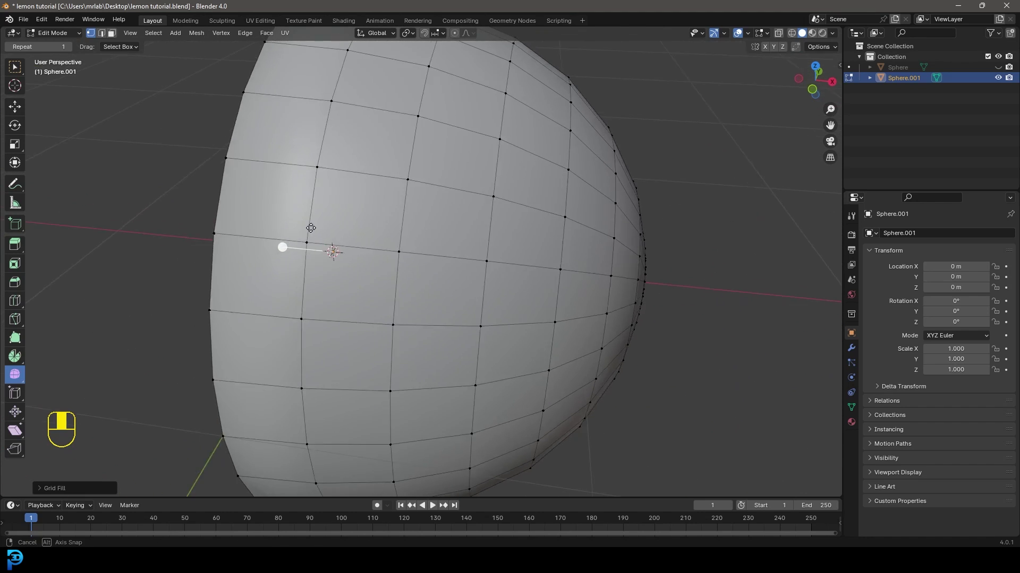
key(ctrl+r)
click(311, 188)
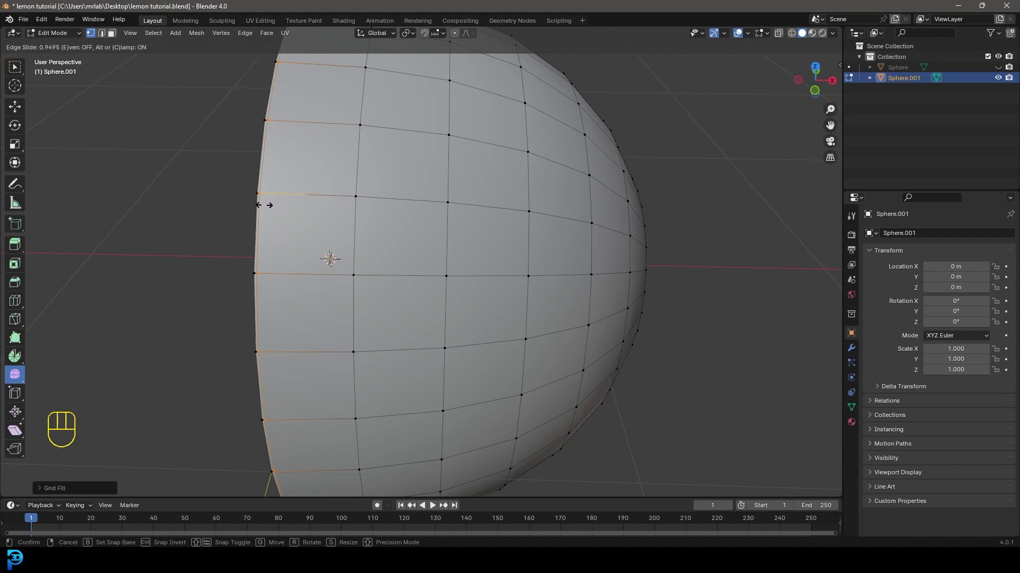
click(266, 205)
middle_drag(265, 205, 554, 192)
key(Tab)
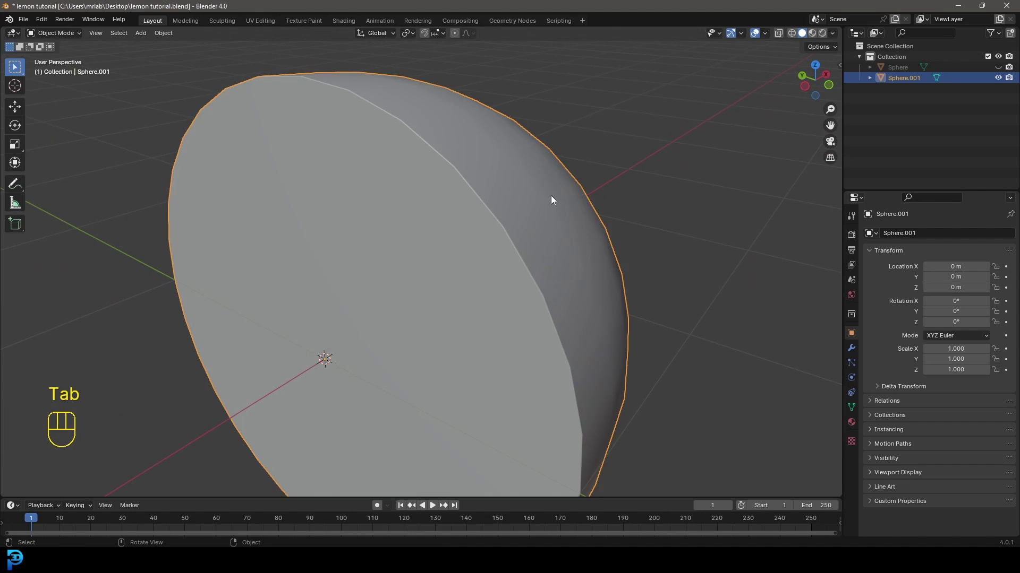
Add a Subdivision Surface modifier to the right half
click(852, 348)
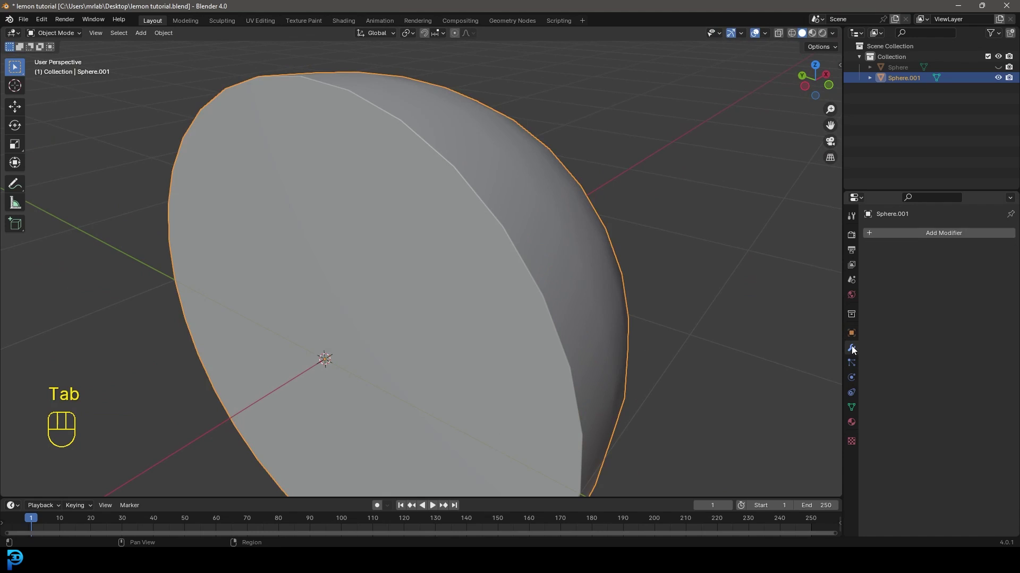
click(916, 233)
click(877, 229)
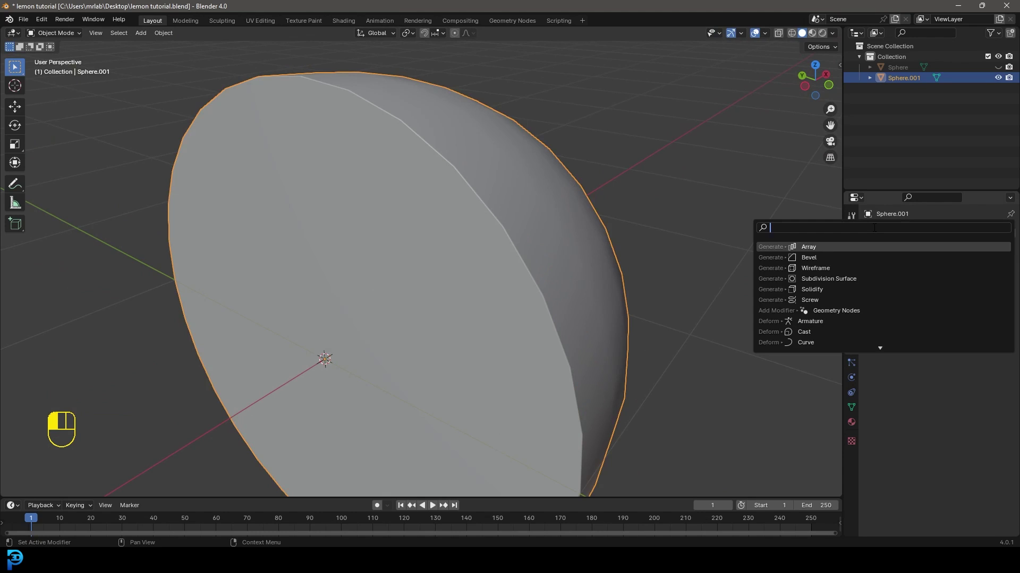
text(sub)
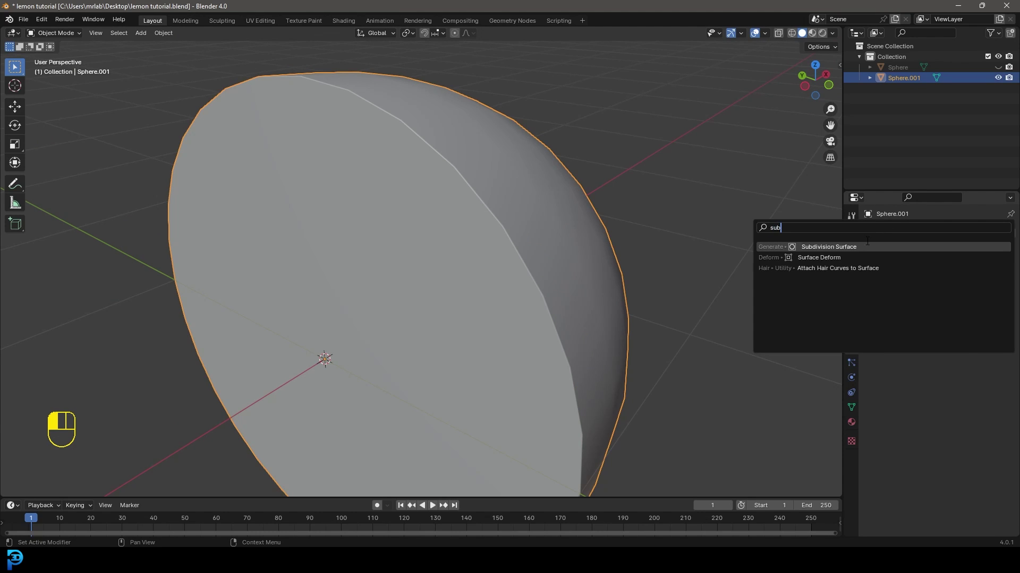
click(856, 246)
Unhide the left half, then select and hide only the right half
scroll(538, 241, down, 5)
middle_drag(537, 241, 434, 260)
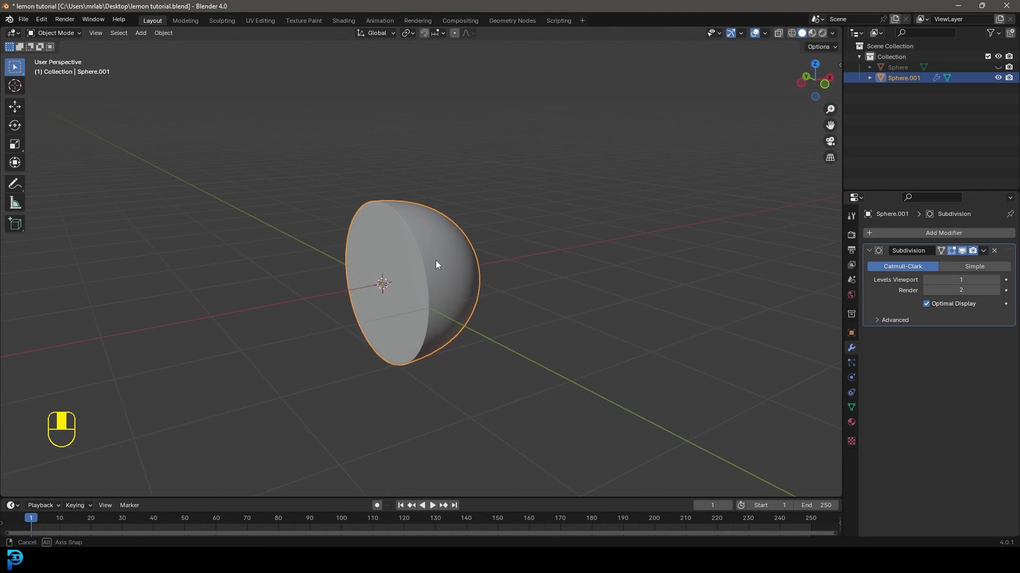
key(alt+h)
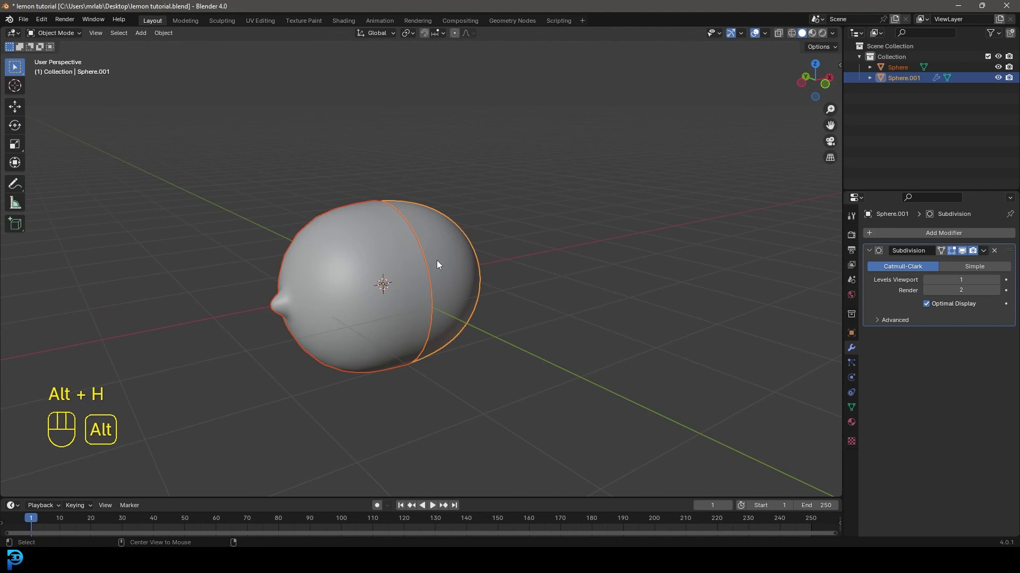
middle_drag(446, 240, 423, 214)
click(427, 201)
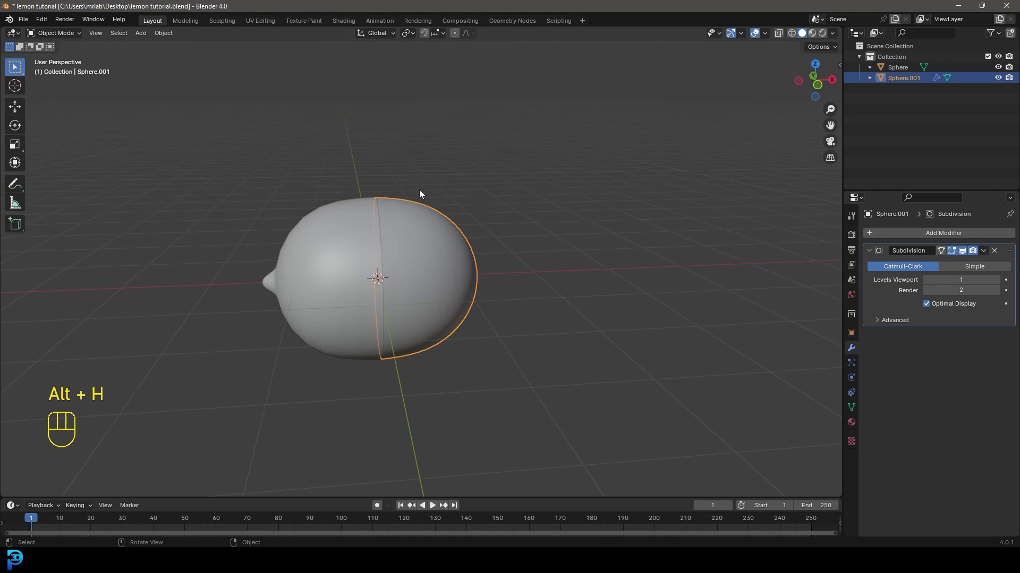
key(h)
Enter Edit Mode on the left half and select its open rim edge loop
middle_drag(441, 223, 380, 219)
click(367, 188)
key(Tab)
middle_drag(372, 180, 451, 255)
scroll(375, 185, up, 8)
key(alt+a)
alt+click(559, 231)
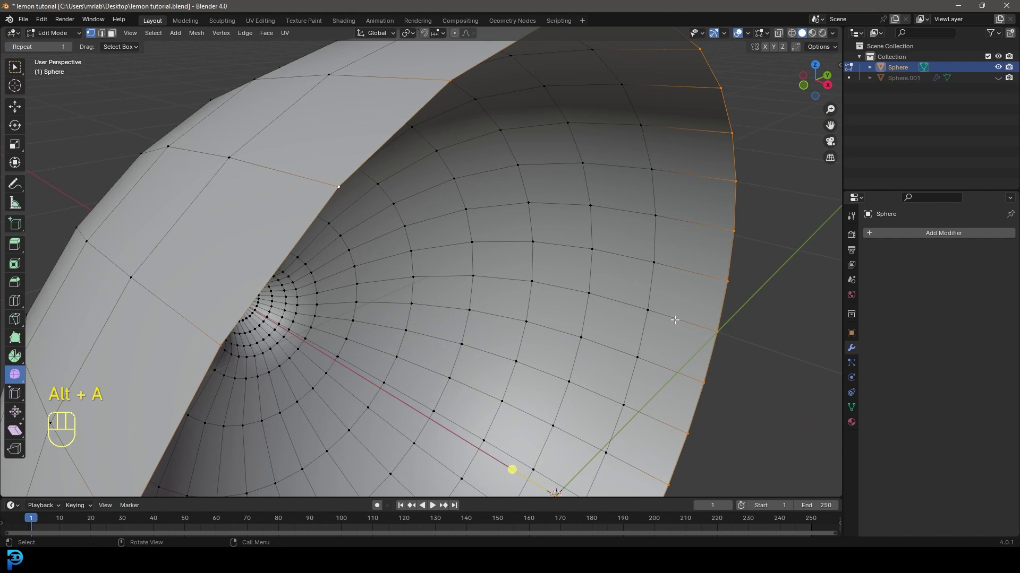
Extrude the left half's rim inward as a thin band and a wider one, and close the opening with Grid Fill
key(e)
key(s)
key(shift)
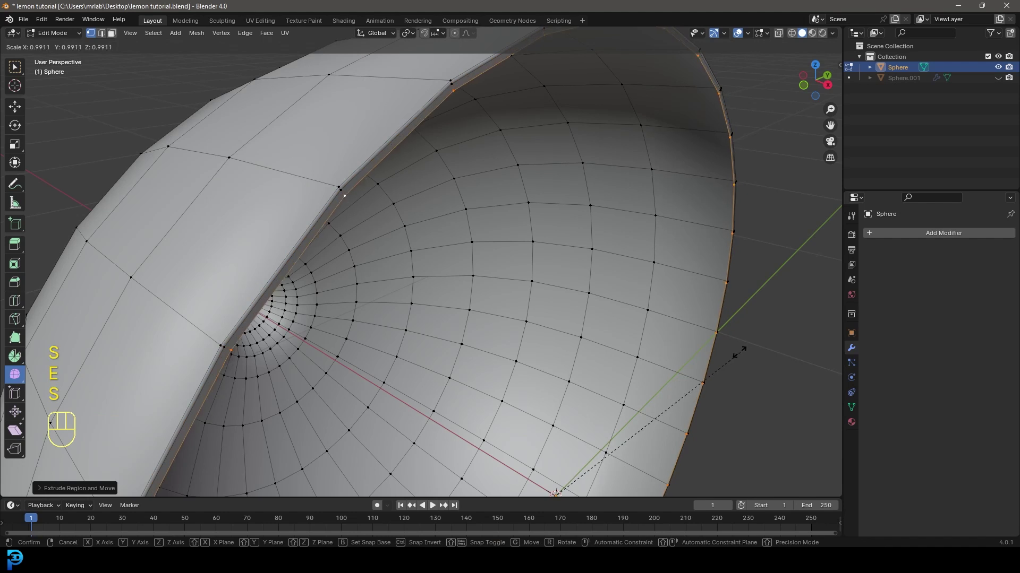
mouse_move(712, 345)
click(719, 348)
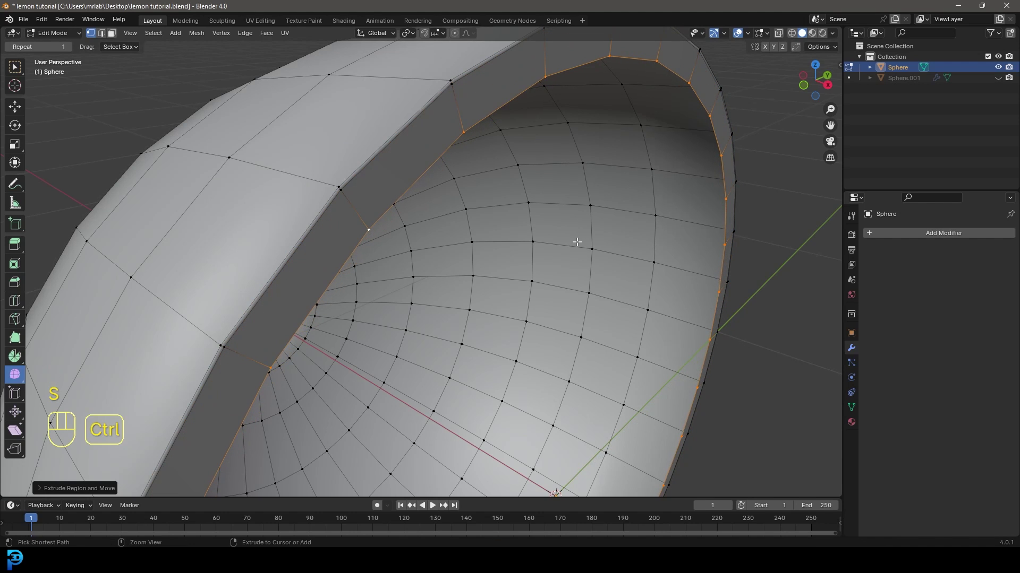
key(ctrl+f)
click(533, 242)
Add a loop cut around the left half, slide it close to the cut rim, and return to Object Mode
scroll(528, 245, down, 5)
middle_drag(529, 244, 439, 230)
key(ctrl+r)
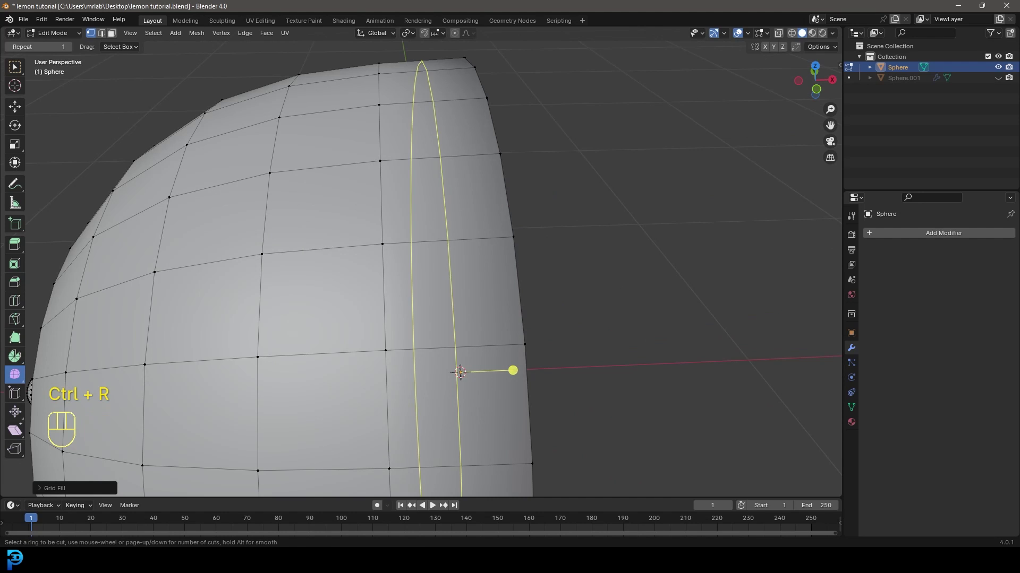
click(460, 372)
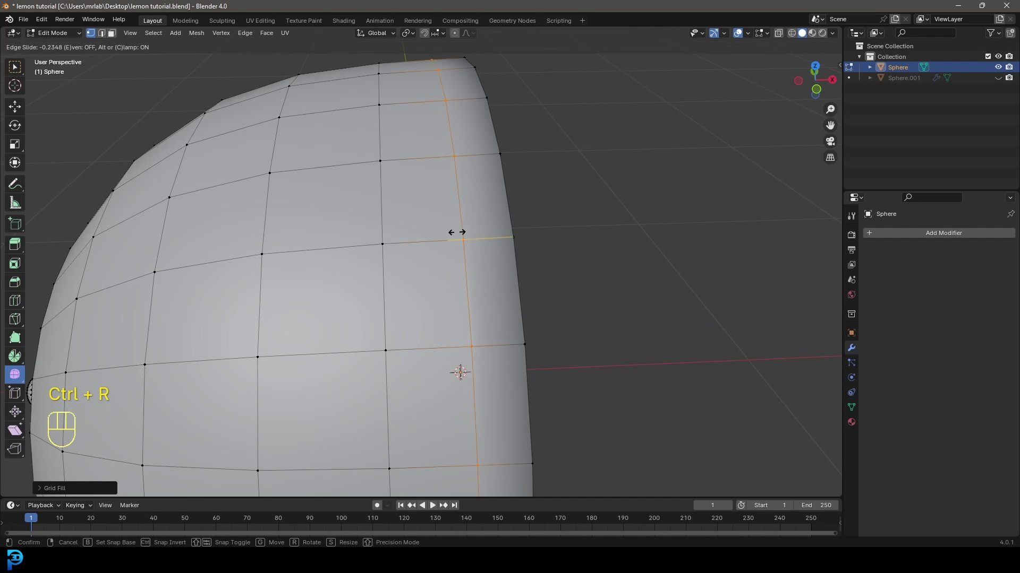
click(503, 245)
scroll(500, 212, down, 5)
middle_drag(498, 212, 473, 201)
key(Tab)
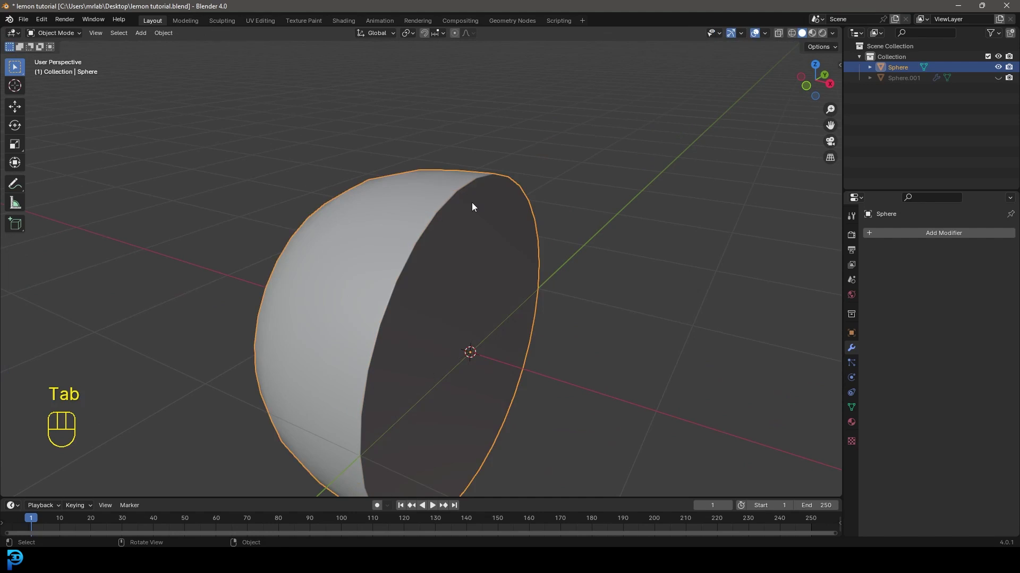
Add a Subdivision Surface modifier to the left half
click(918, 233)
click(877, 233)
text(sub)
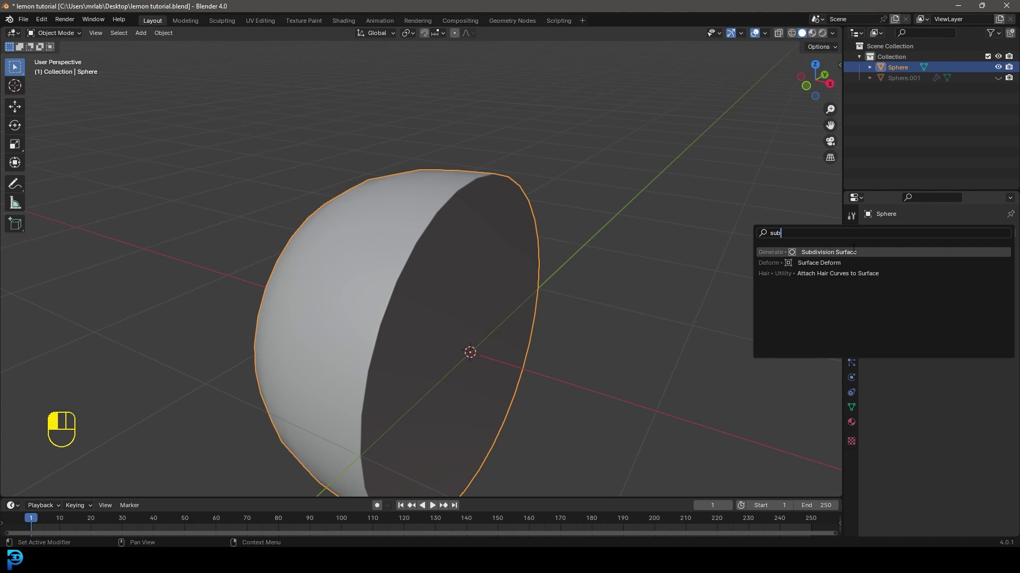
click(853, 251)
middle_drag(810, 269, 559, 225)
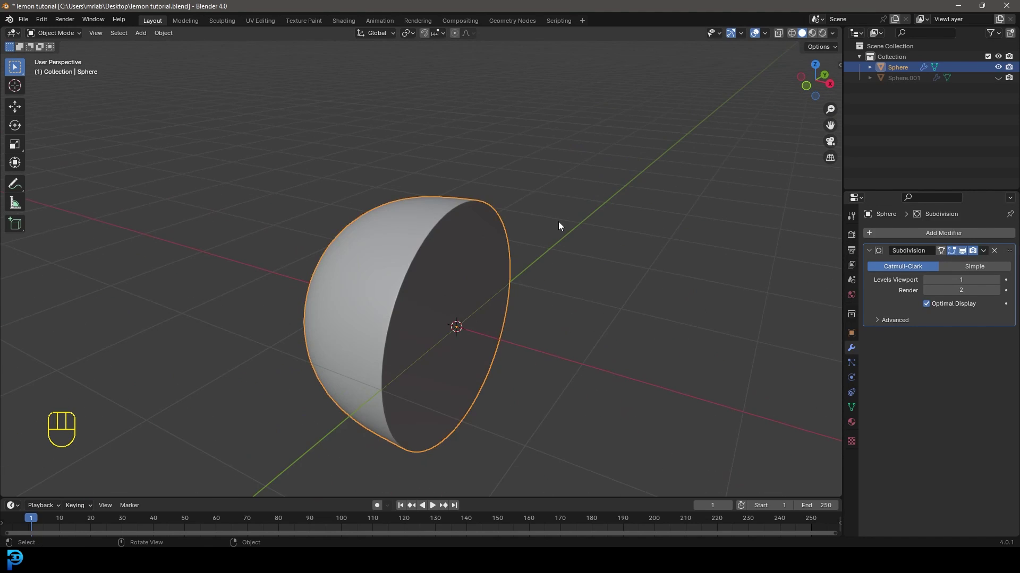
Unhide the right half and give it a new material named "skin"
key(alt+h)
key(alt+a)
middle_drag(495, 262, 491, 184)
click(489, 180)
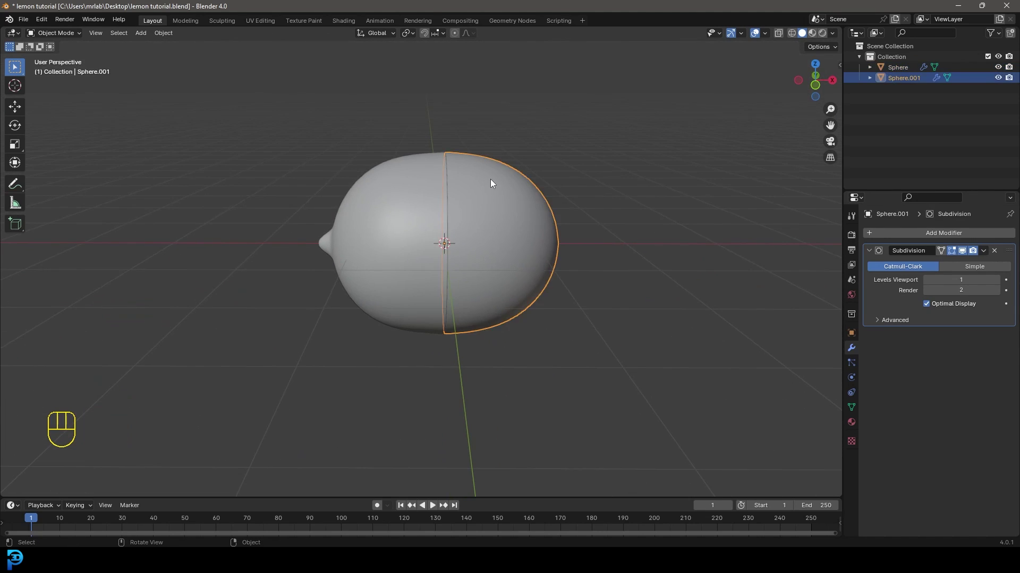
click(852, 422)
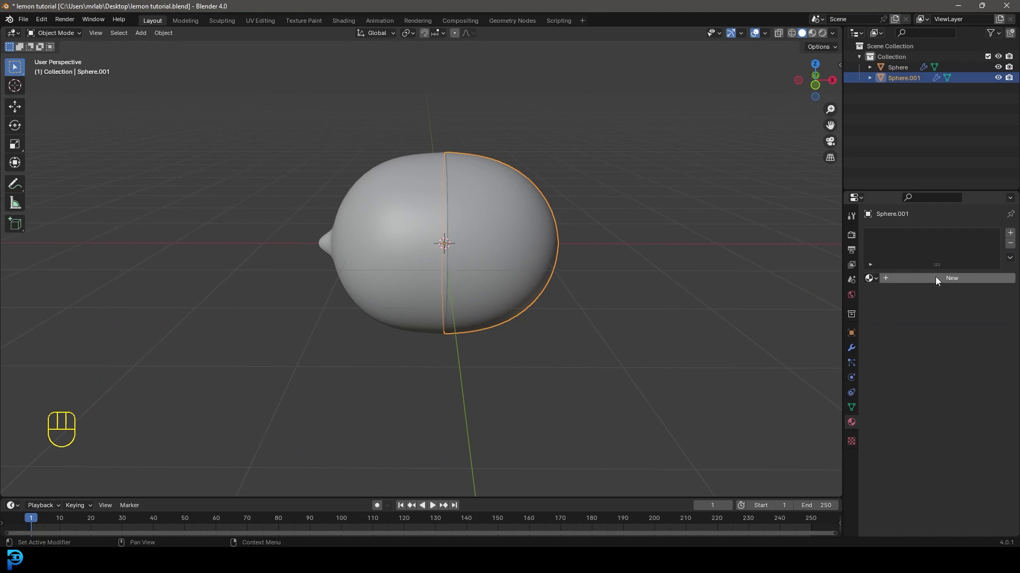
click(948, 278)
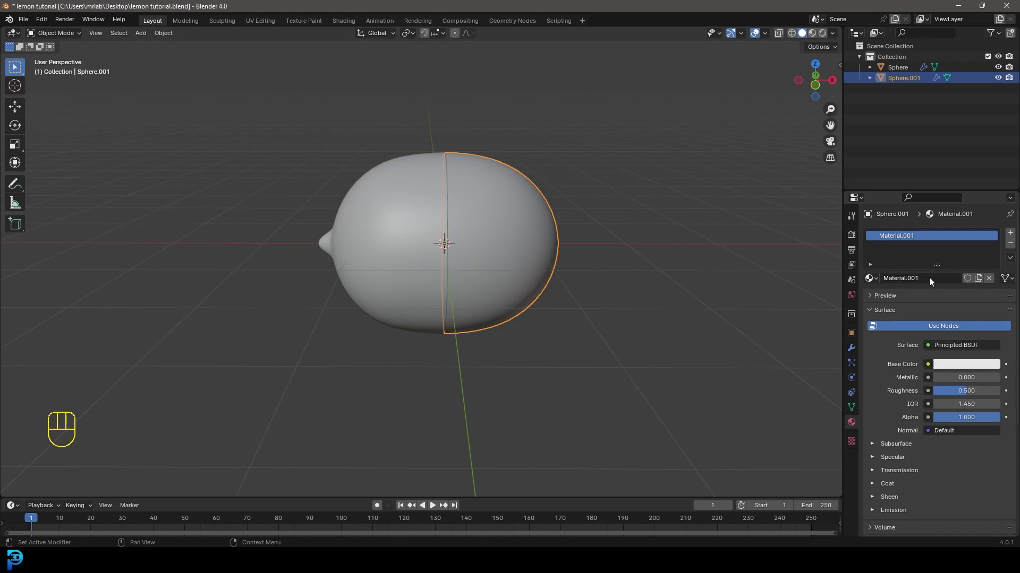
click(927, 278)
text(skin)
key(Return)
Set the skin material's viewport display color to yellow, with hue 0.098, saturation 0.986 and value 0.800
click(884, 316)
click(890, 480)
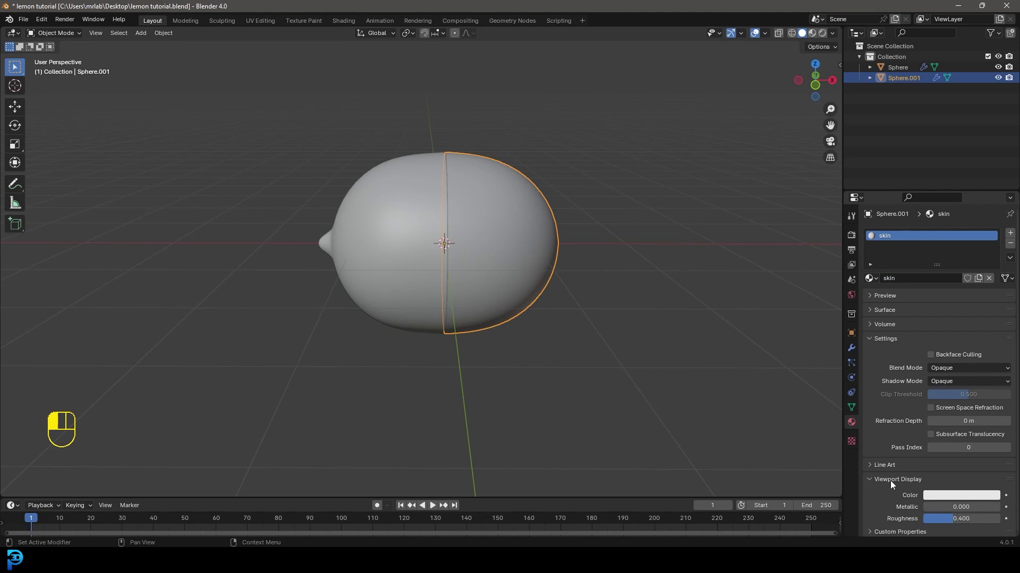
click(951, 495)
click(906, 404)
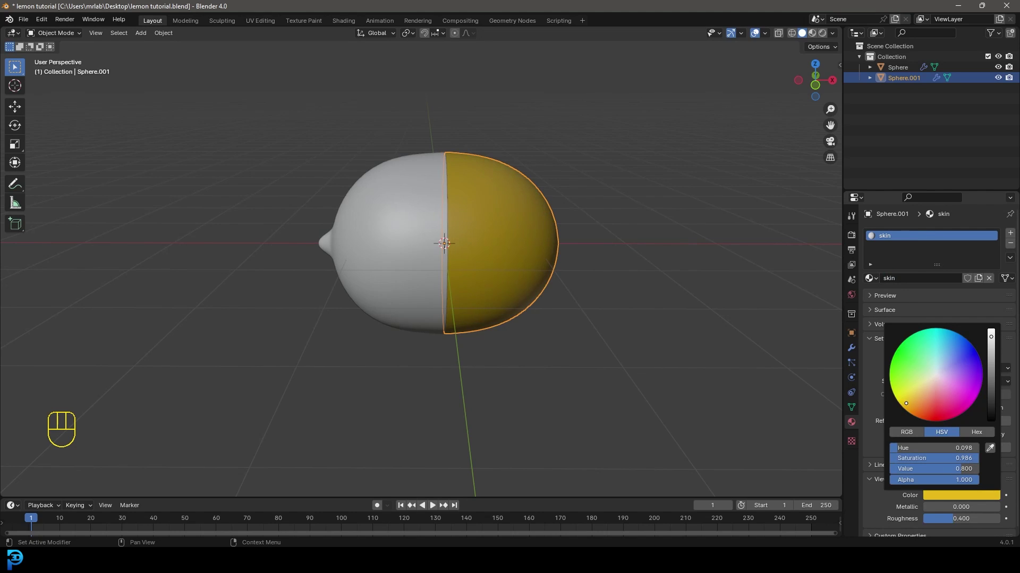
Assign the existing "skin" material to the left half
click(405, 170)
click(870, 279)
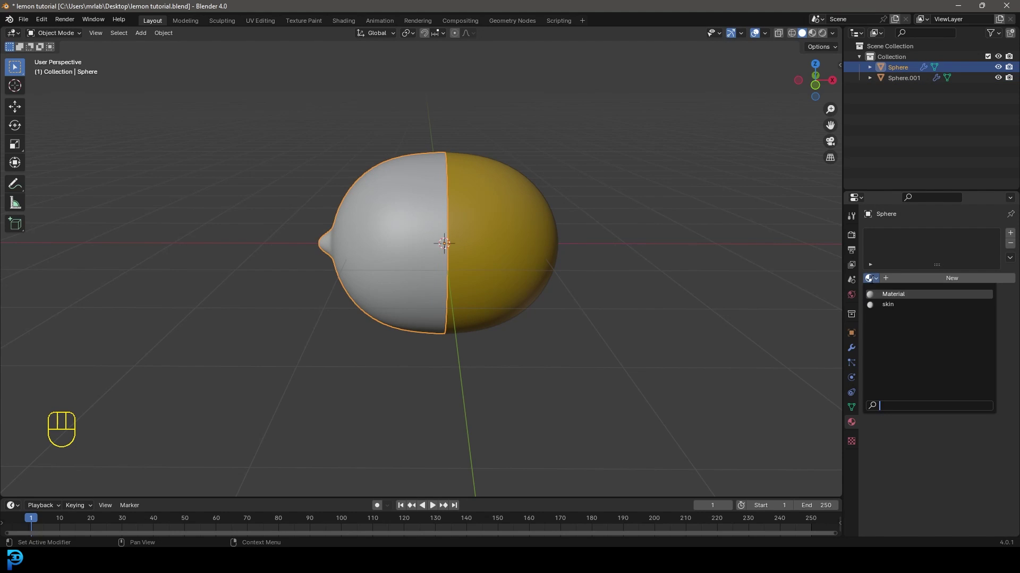
click(887, 305)
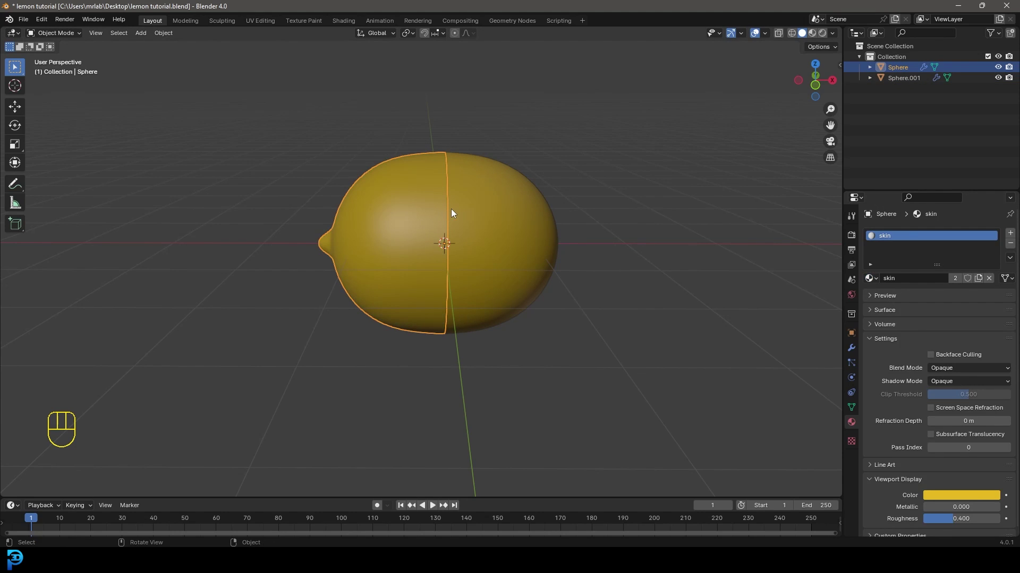
Add a cube mesh at the lemon's center
key(KP_7)
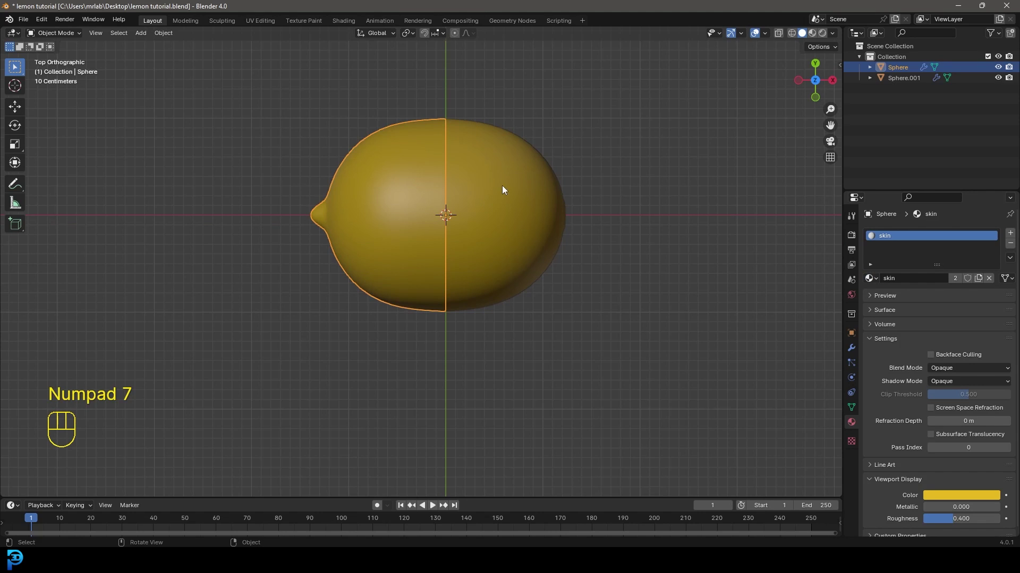
click(509, 199)
middle_drag(487, 193, 446, 163)
scroll(446, 164, down, 3)
key(shift+a)
mouse_move(455, 149)
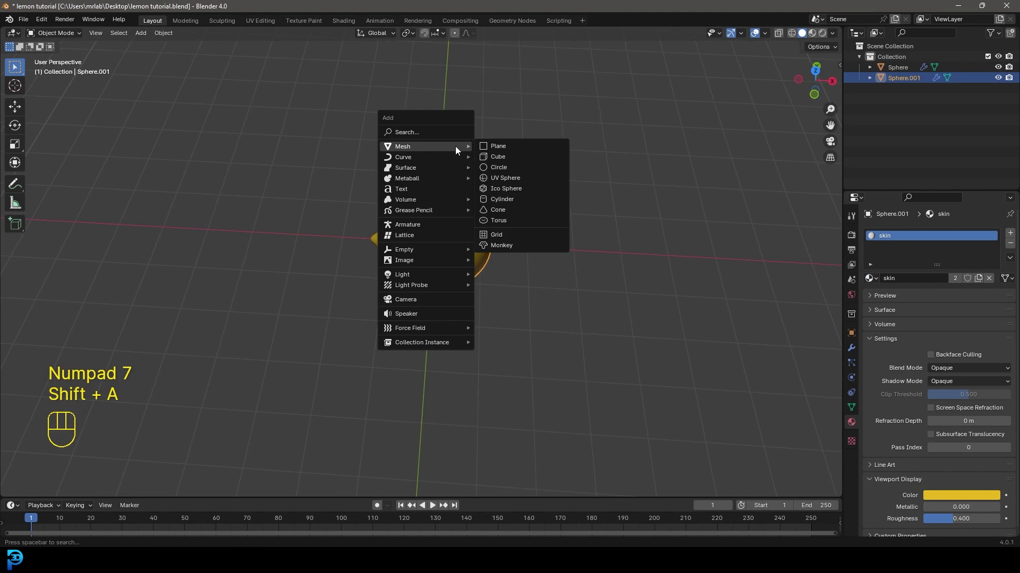
click(509, 158)
In Edit Mode, flatten the cube along the Z axis to about 0.16 of its height
middle_drag(510, 158, 527, 231)
key(Tab)
scroll(676, 285, up, 2)
key(s)
key(z)
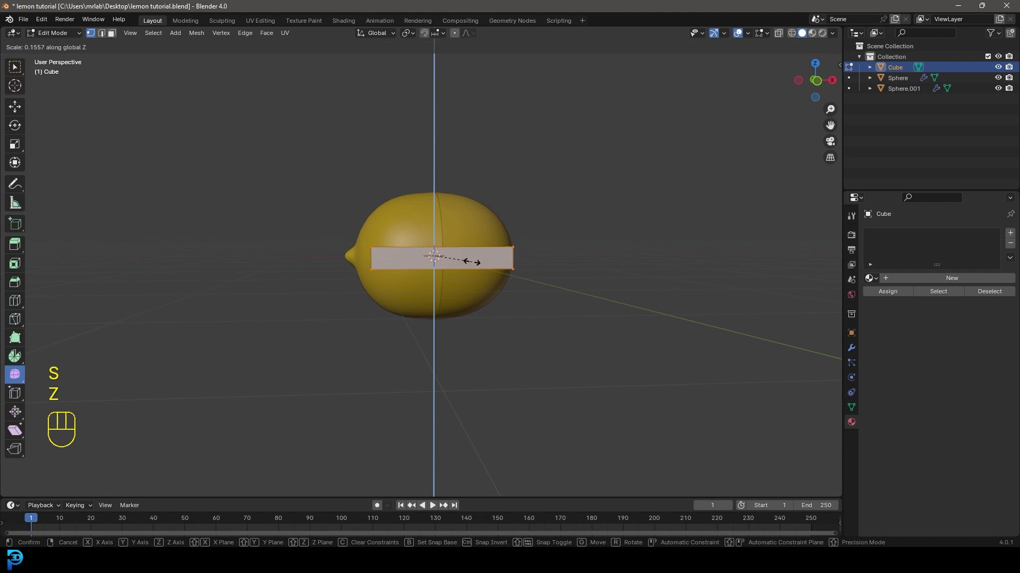
click(471, 262)
Scale the flattened cube up into a wide board, and thin it along its local Z axis to about 0.3 of its thickness
scroll(498, 259, down, 4)
middle_drag(498, 260, 531, 292)
key(s)
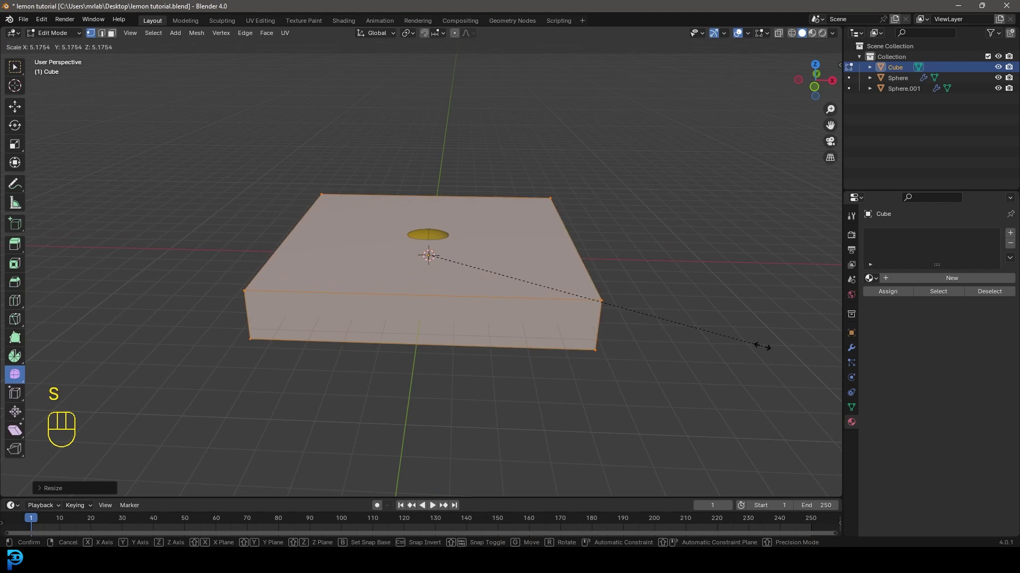
click(682, 325)
key(s)
key(z)
key(z)
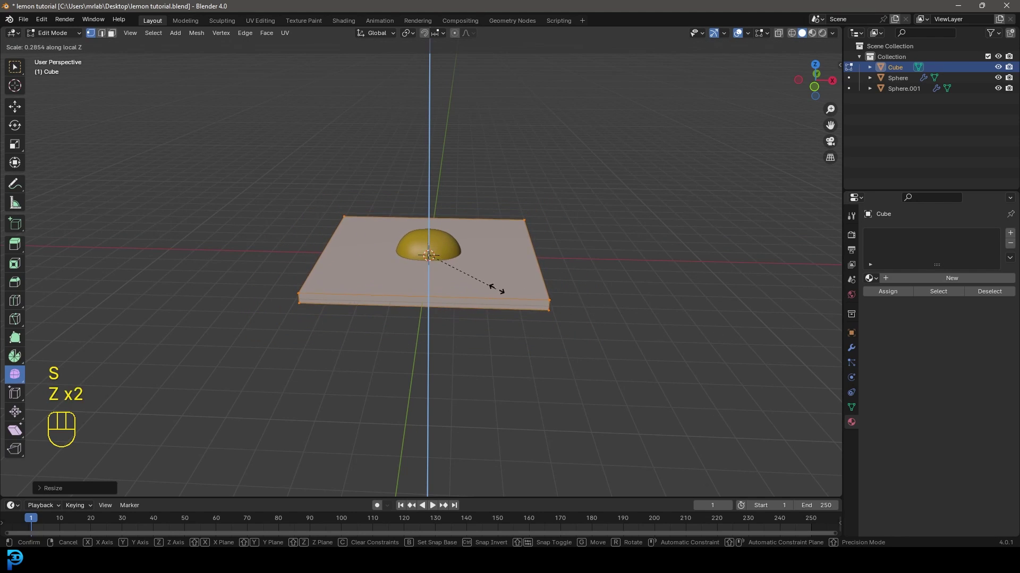
click(515, 294)
middle_drag(515, 293, 467, 262)
In Object Mode, raise both lemon halves together along Z by about 1.2 m so they rest on the board
key(KP_1)
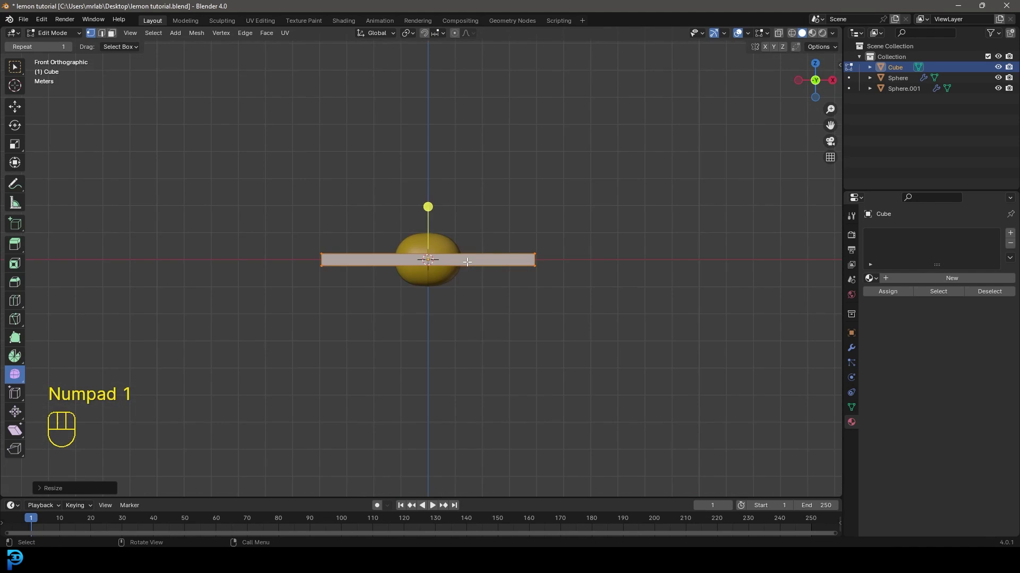
key(Tab)
scroll(453, 197, up, 2)
click(401, 203)
shift+click(403, 199)
shift+middle_drag(402, 199, 440, 301)
key(g)
key(z)
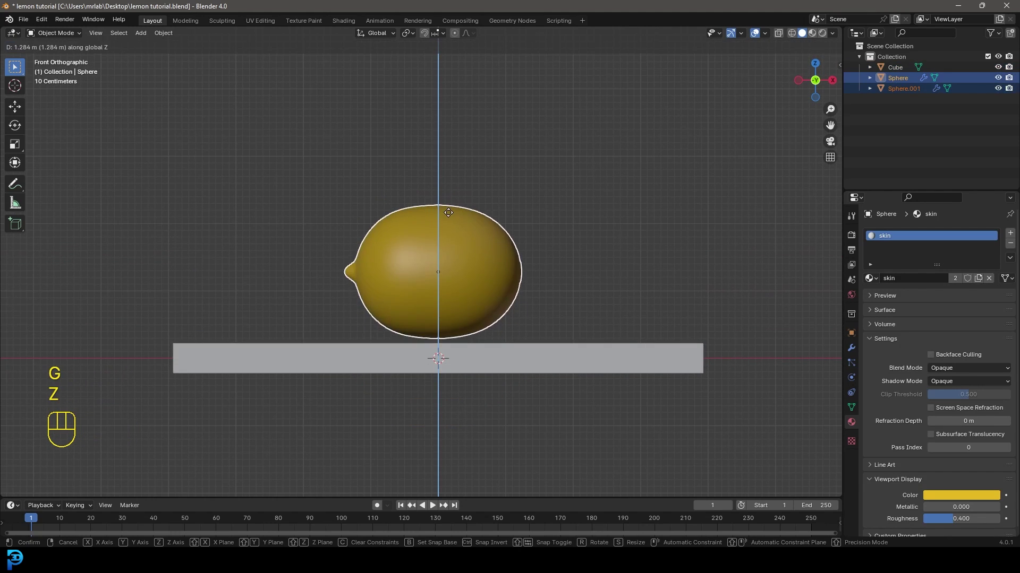
click(448, 218)
In the top view, rotate the right lemon half about 90° counterclockwise and move it to the right along the board
key(KP_7)
scroll(498, 178, up, 2)
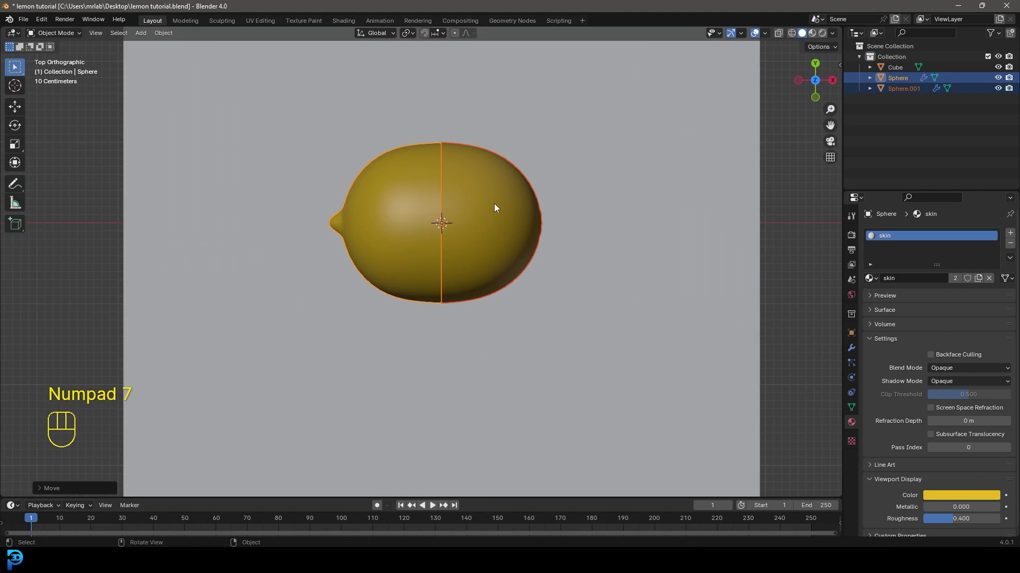
click(495, 203)
key(r)
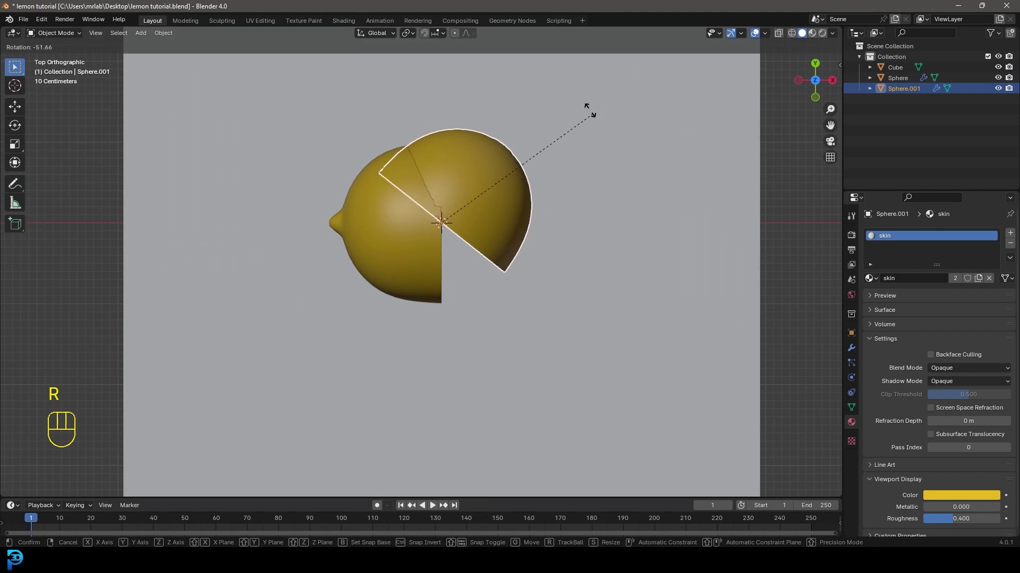
click(496, 59)
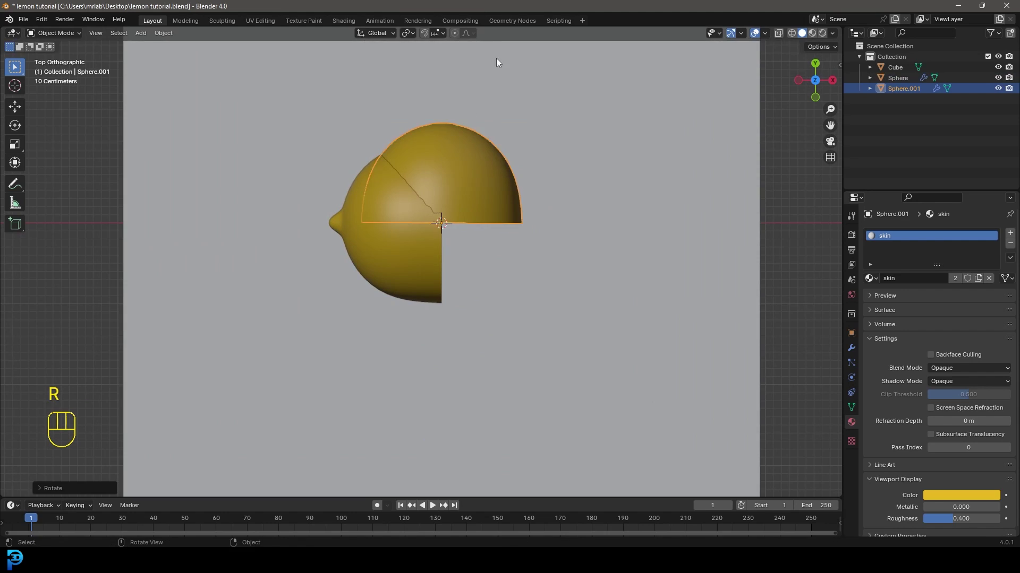
key(g)
click(607, 87)
Rotate the pointed left half about 90° clockwise in the top view and place it beside the other half, cut faces to the front
click(399, 211)
key(r)
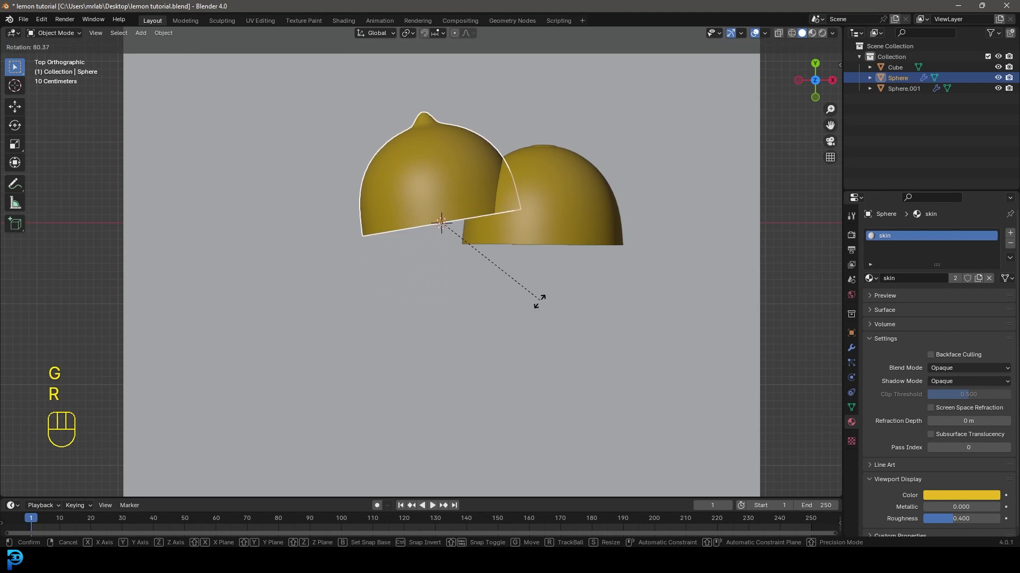
click(517, 306)
key(g)
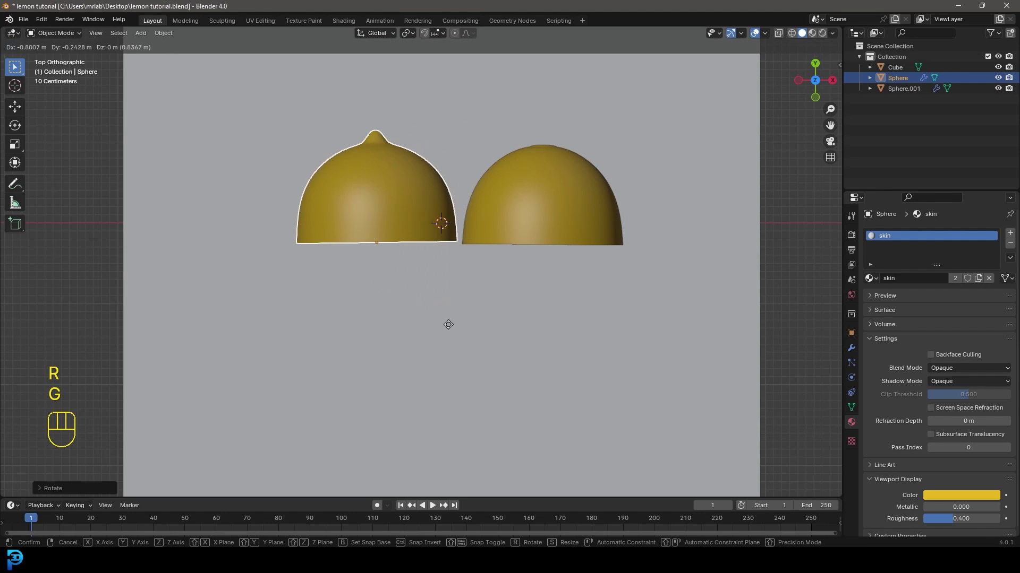
click(437, 322)
scroll(480, 278, down, 4)
middle_drag(480, 278, 437, 190)
key(KP_1)
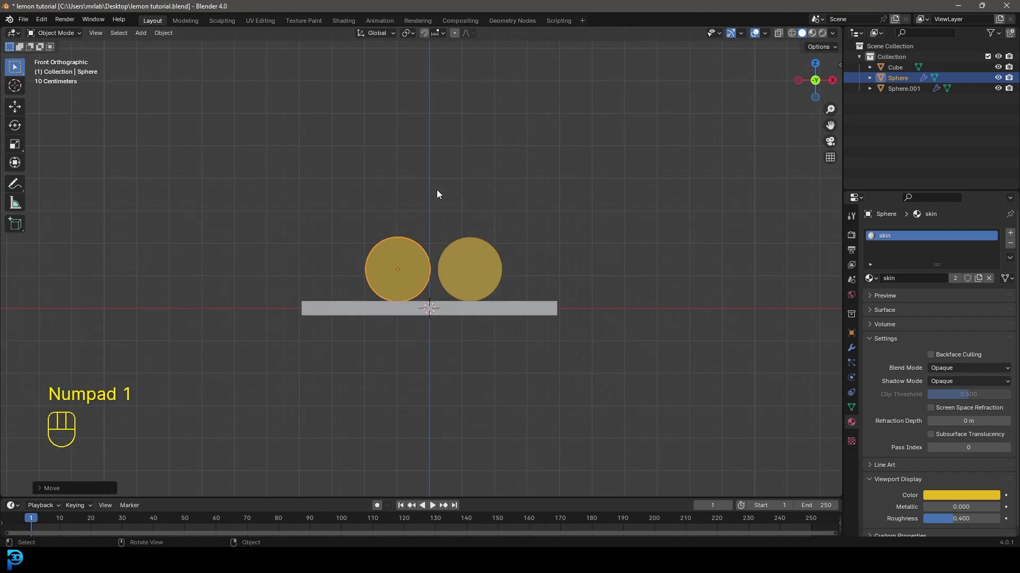
scroll(441, 191, up, 6)
shift+middle_drag(529, 237, 508, 200)
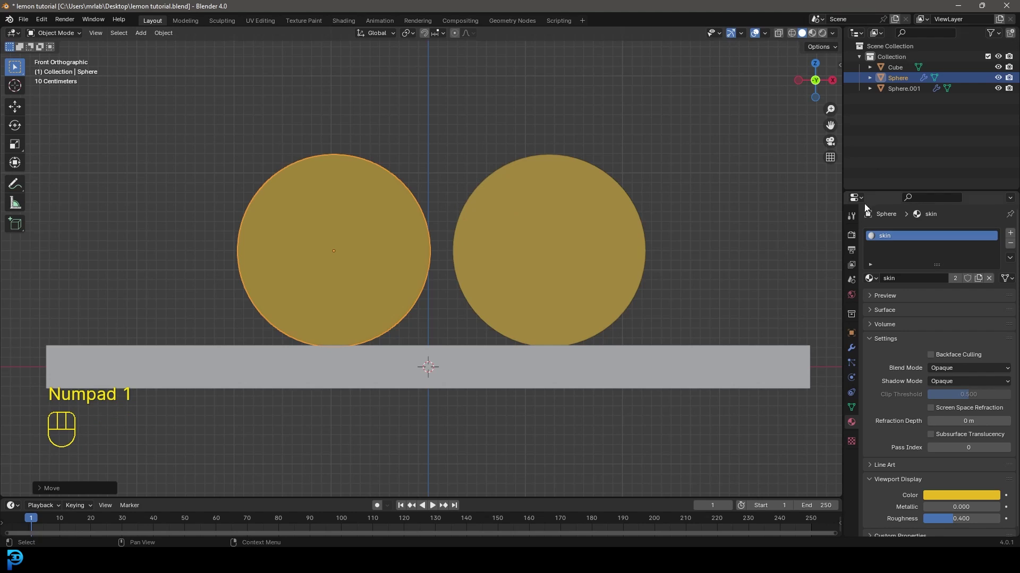
Set the render engine to Cycles with GPU Compute as the device
click(851, 234)
click(957, 234)
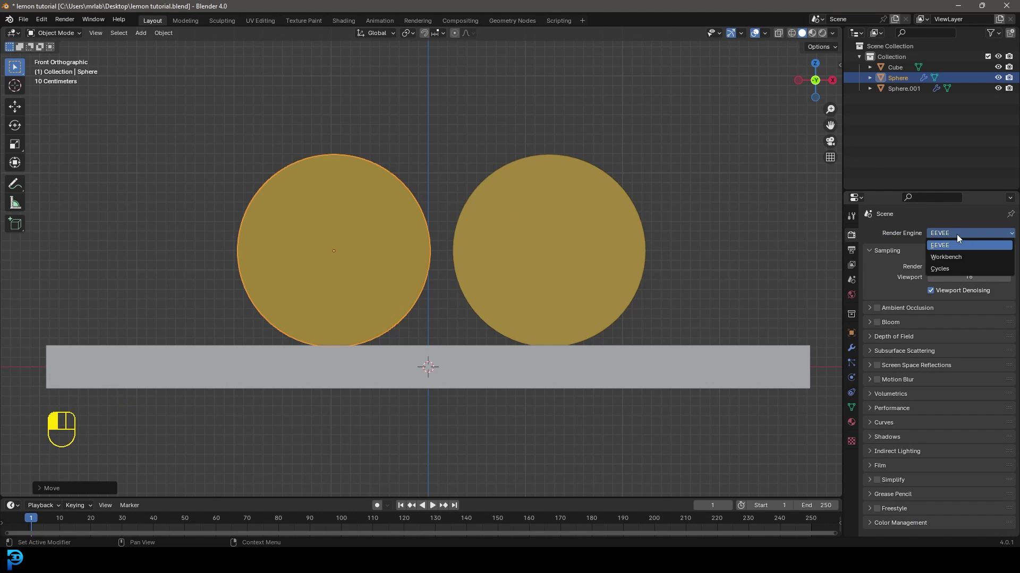
click(948, 268)
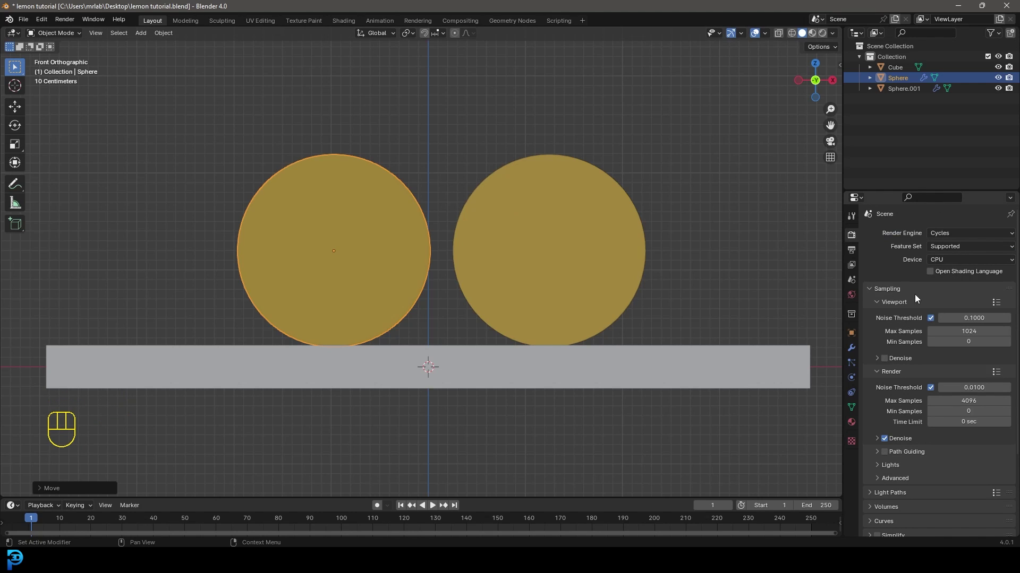
click(938, 260)
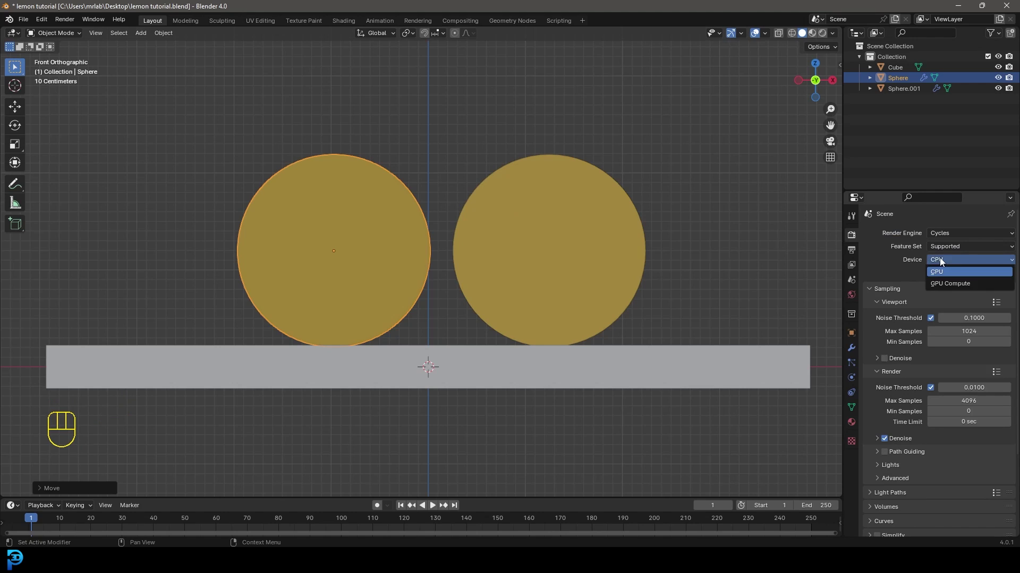
click(946, 285)
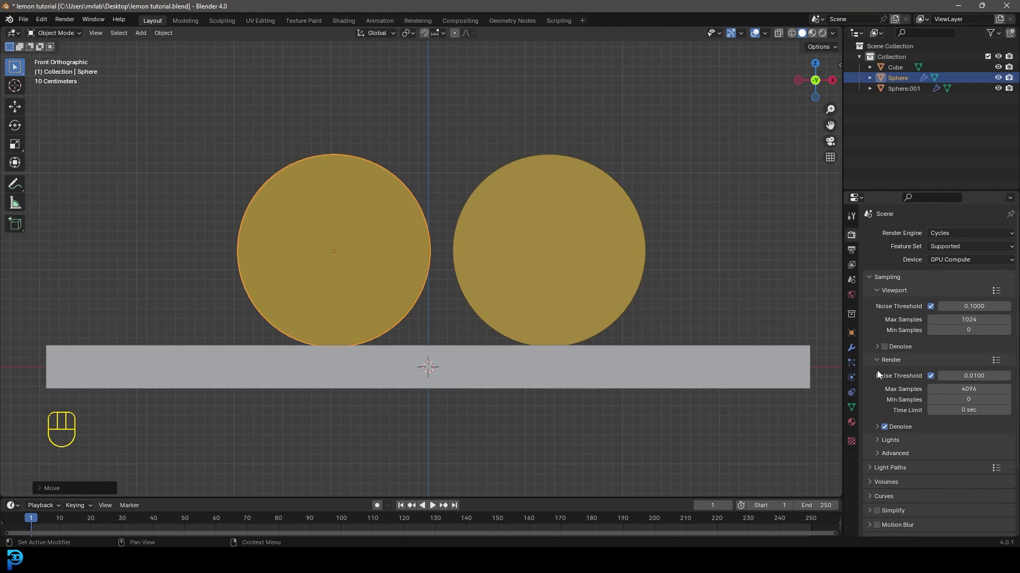
Set the render's maximum samples to 50 and save the file
click(967, 389)
text(50)
key(Return)
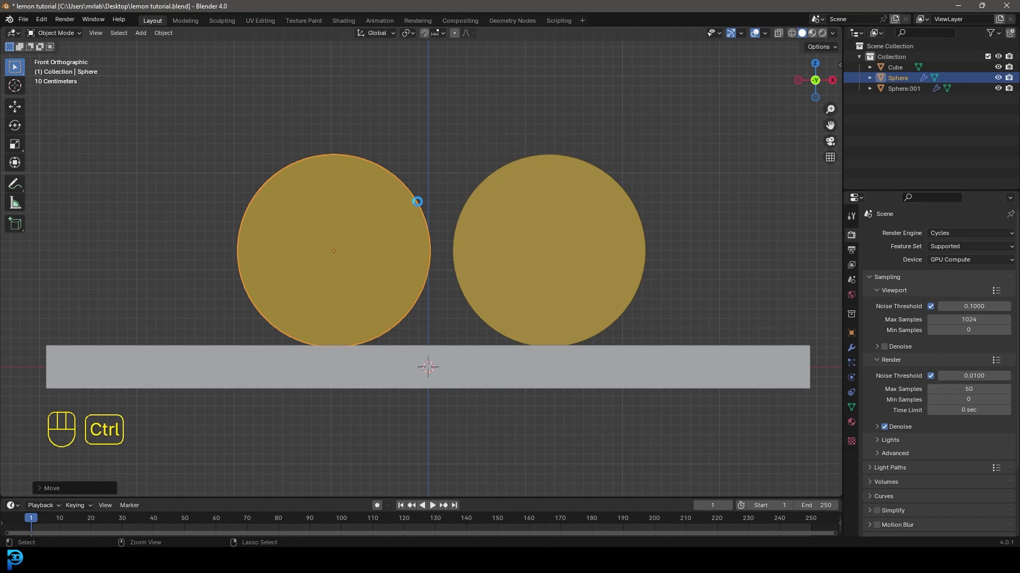
key(ctrl+s)
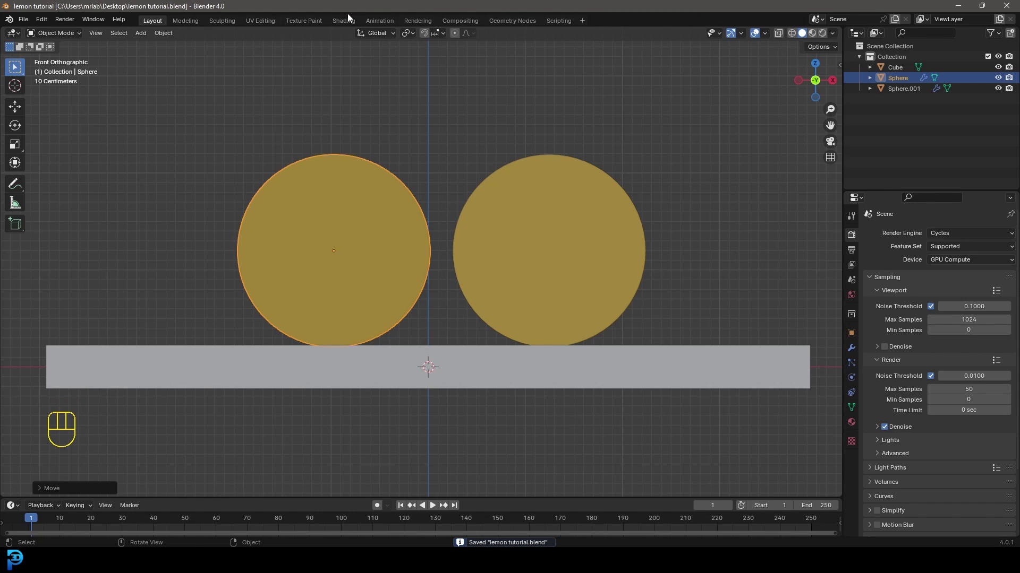
Add a second material slot to the right half with a new material named "inside"
click(851, 422)
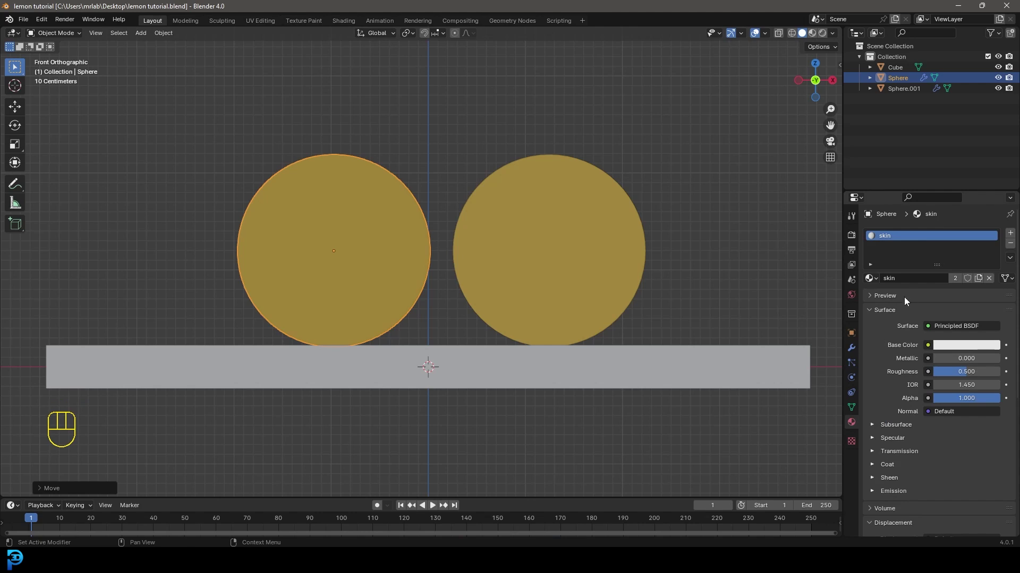
click(560, 219)
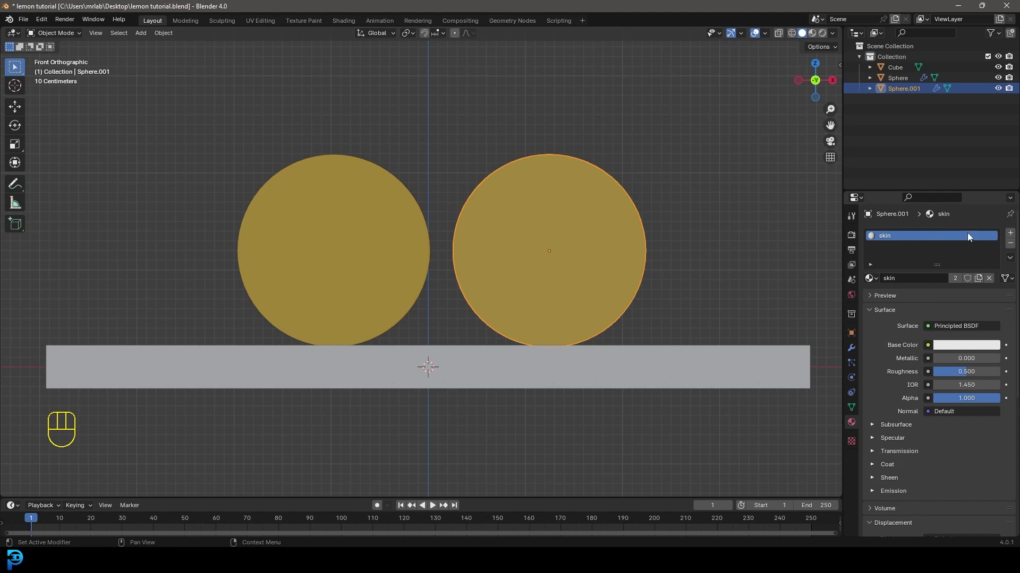
click(1010, 233)
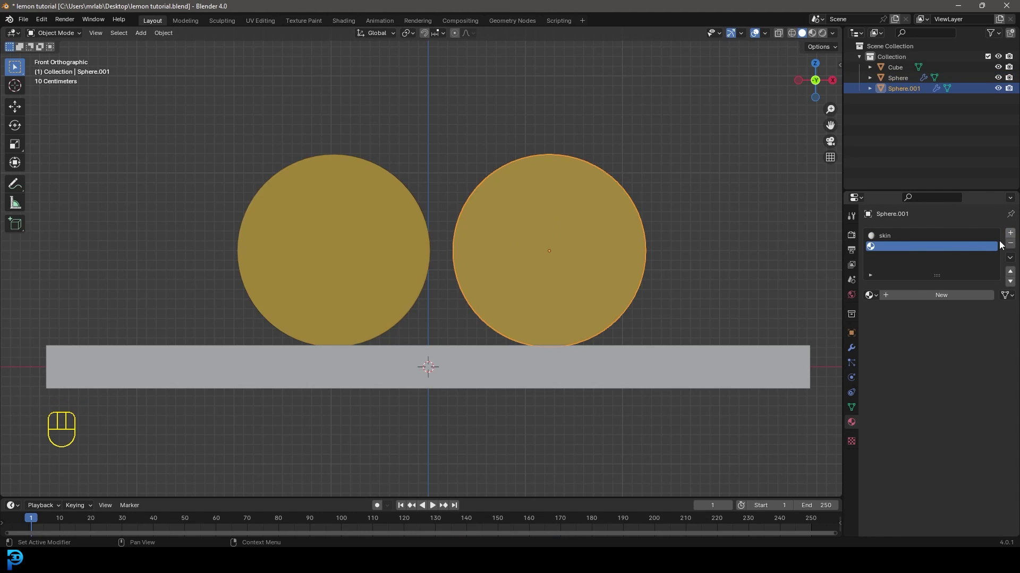
click(929, 295)
click(901, 295)
text(ins)
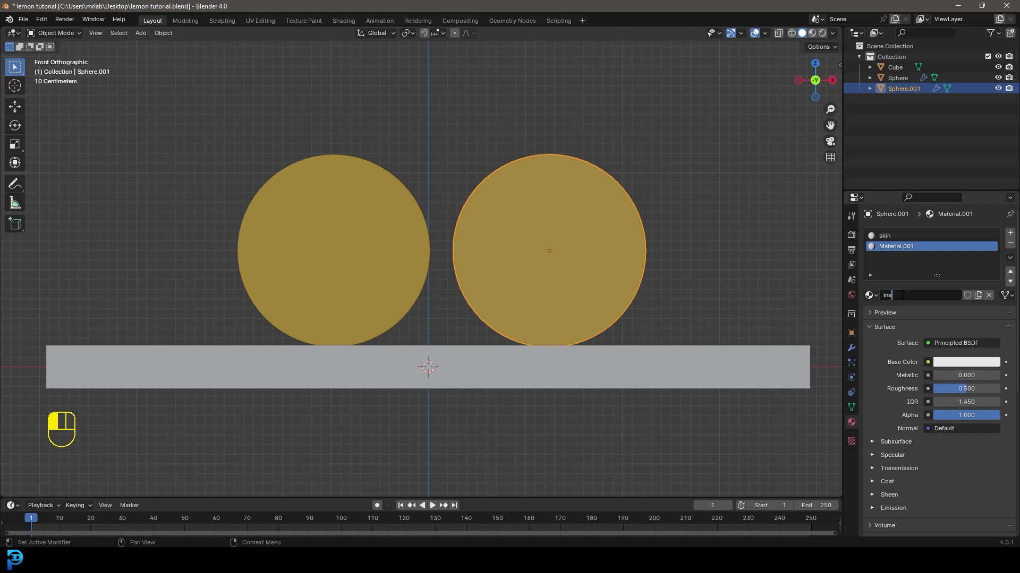
text(ide)
key(Return)
Use the image Lemon.jpg from the Desktop as the image texture for the inside material's base color
click(928, 362)
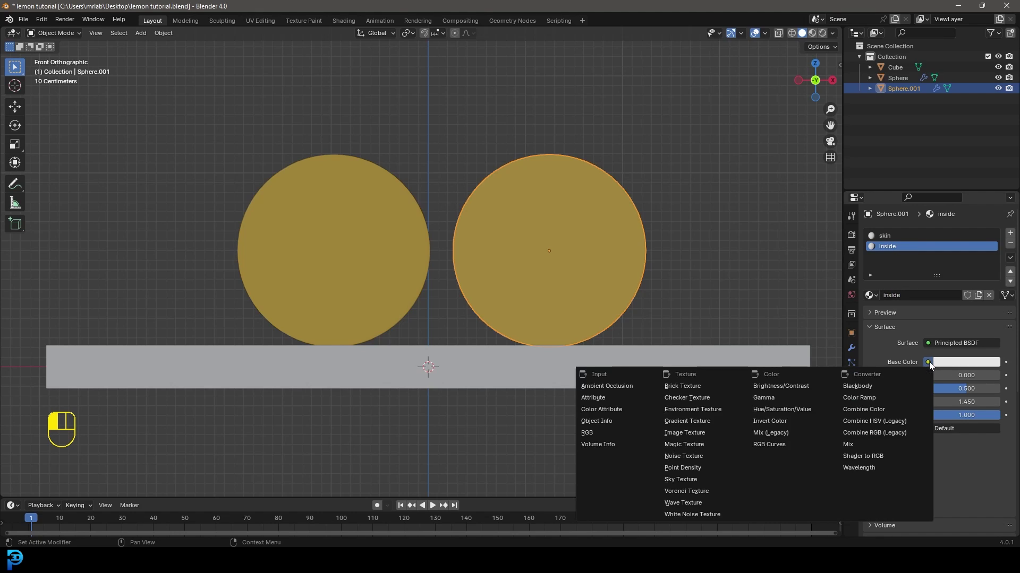
click(696, 436)
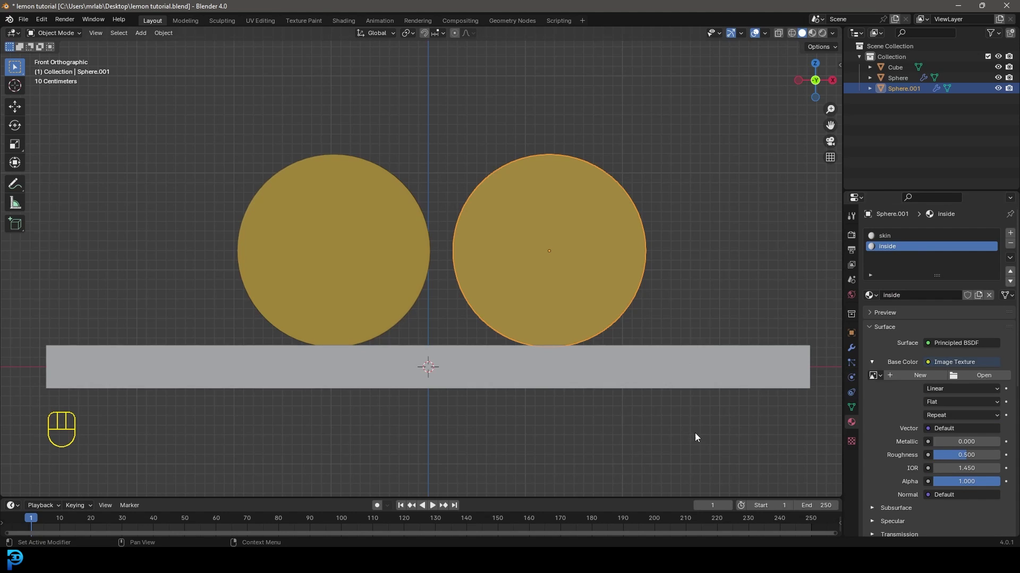
click(996, 380)
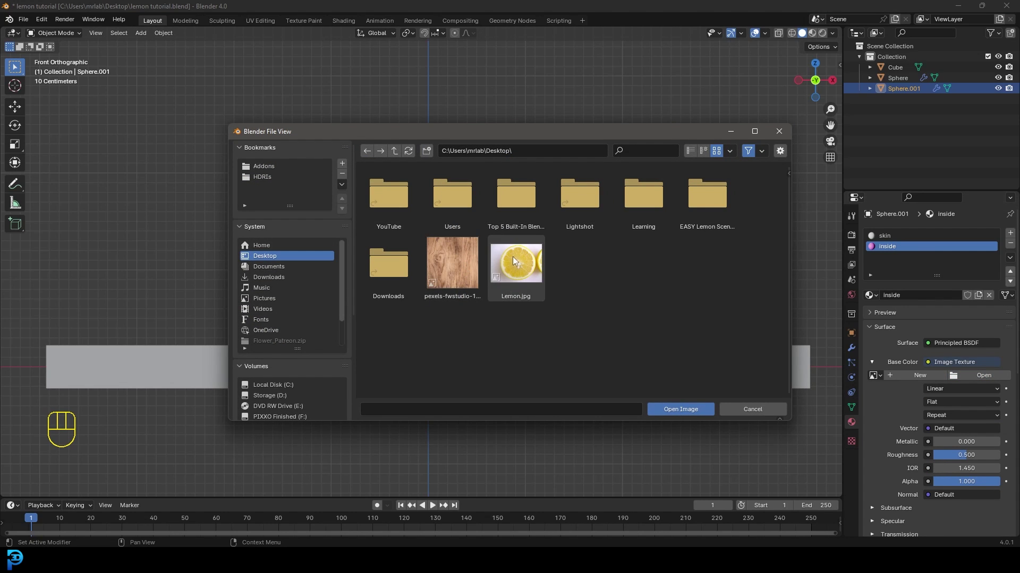
click(527, 264)
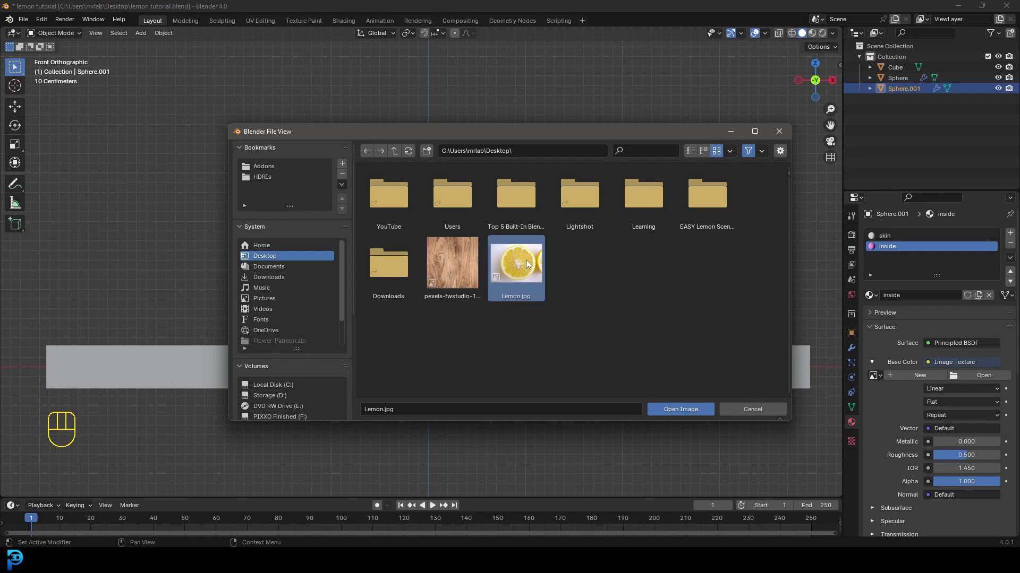
click(674, 408)
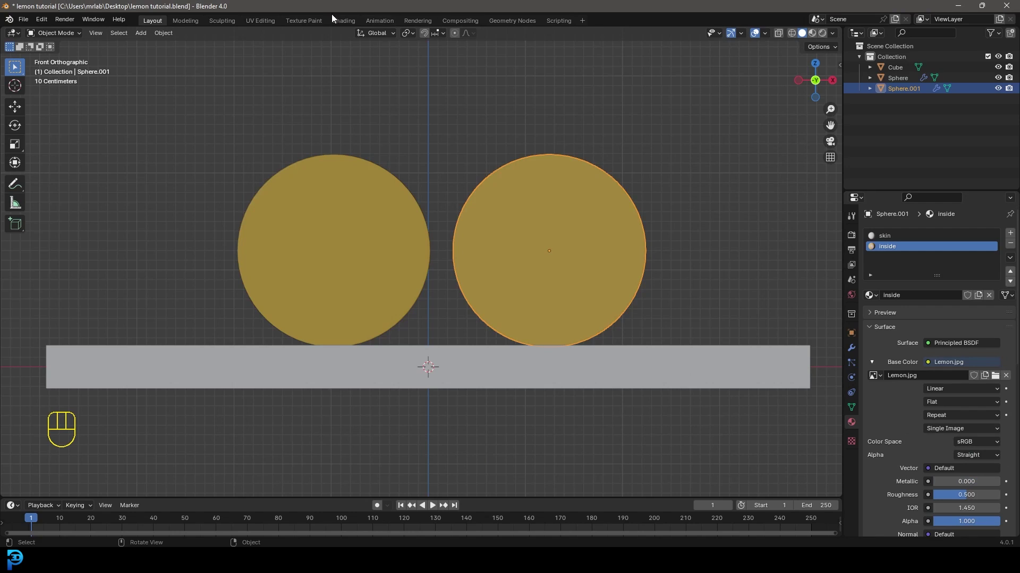
Switch to the UV Editing workspace and show the right half's cut face from the front in Material Preview shading
click(260, 20)
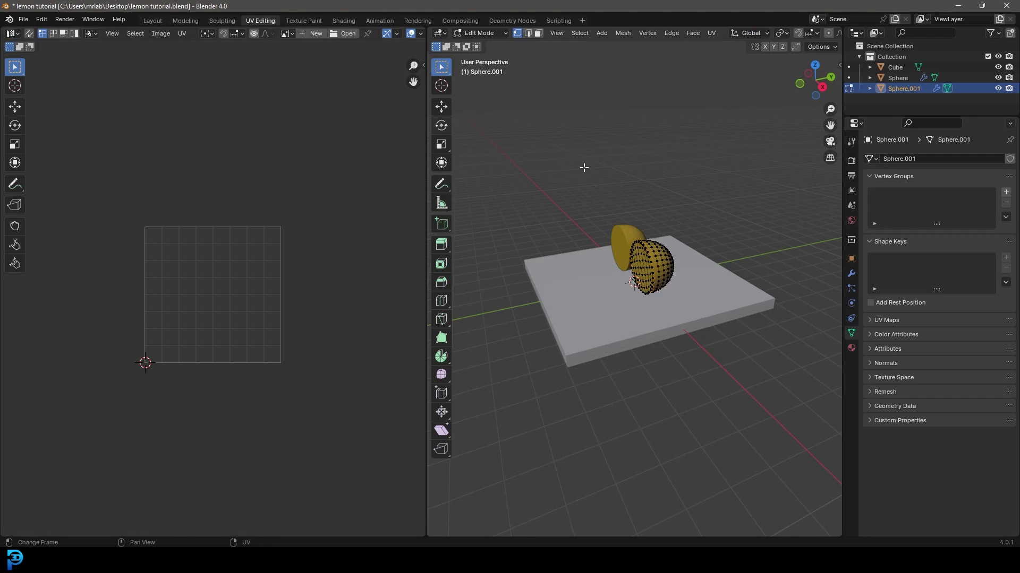
key(KP_1)
key(KP_Decimal)
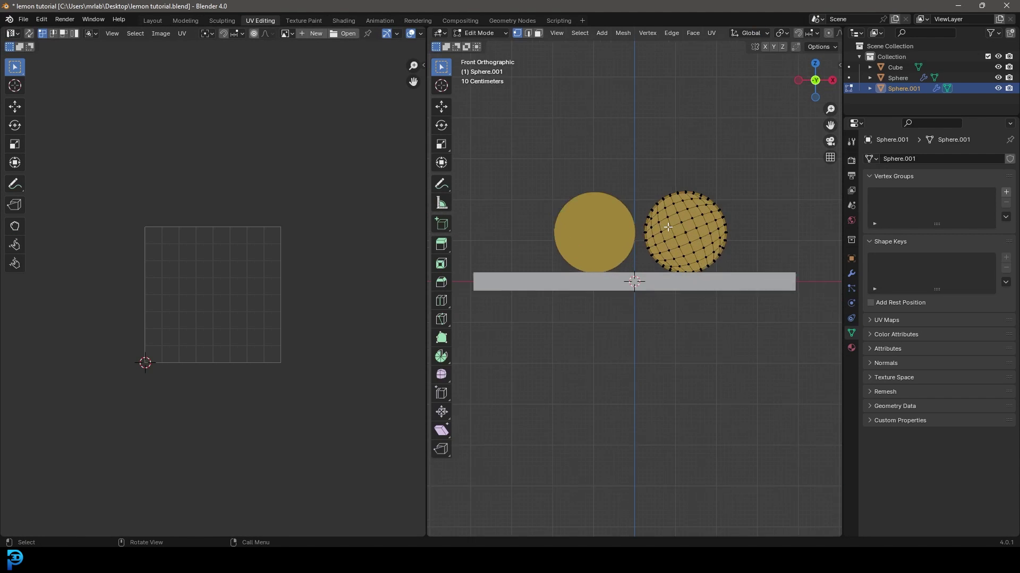
shift+middle_drag(647, 256, 655, 219)
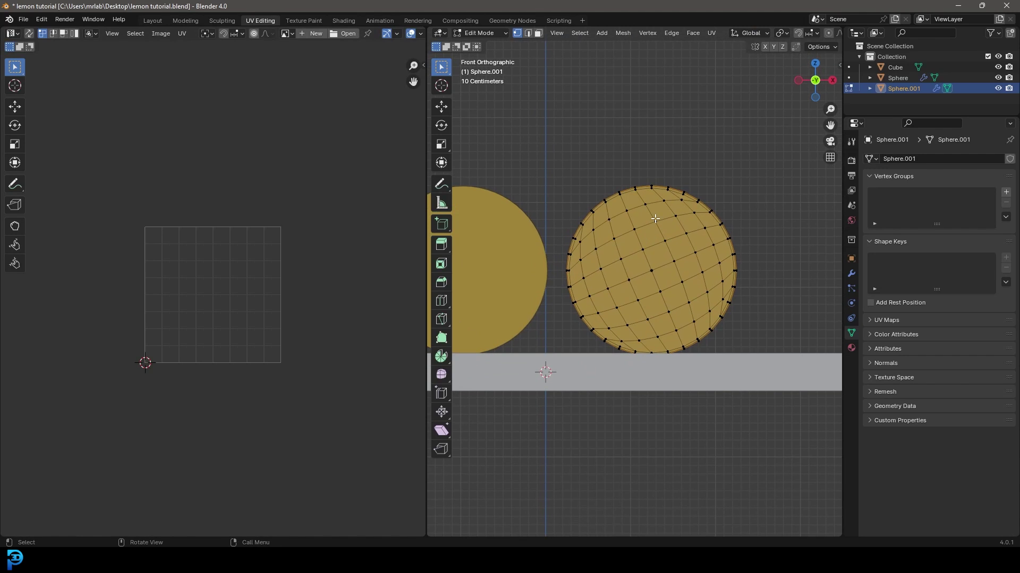
key(z)
click(646, 273)
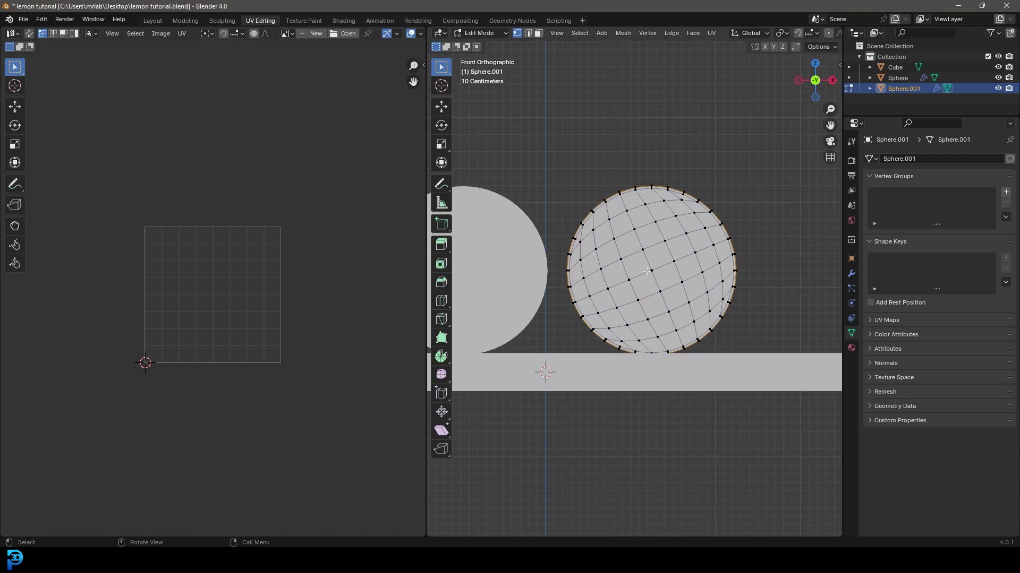
scroll(653, 262, up, 1)
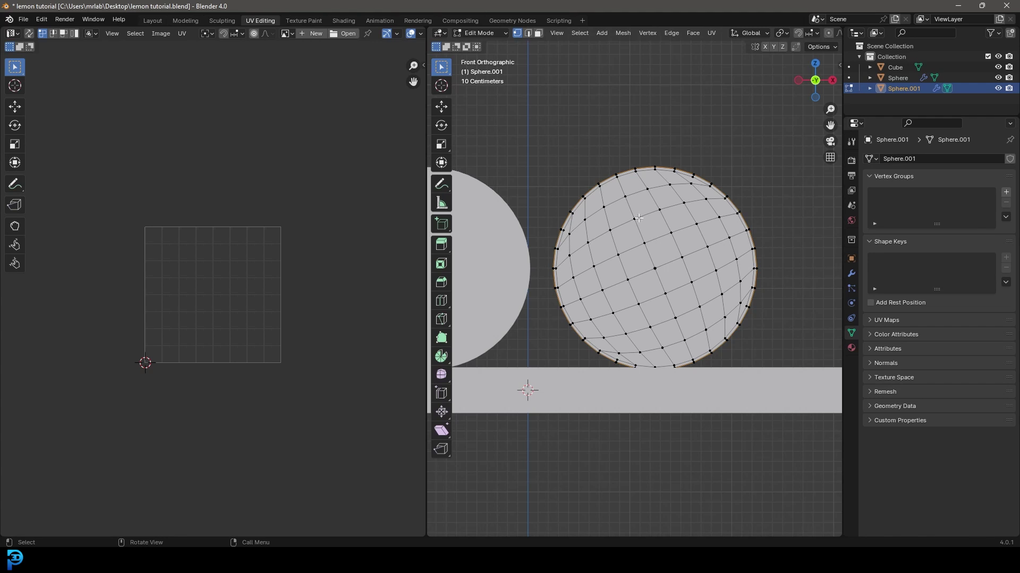
Select all faces of the right half's flat cut side in face mode and unwrap them with Project from View in front view
click(538, 33)
drag(514, 92, 775, 420)
middle_drag(761, 307, 664, 299)
key(KP_1)
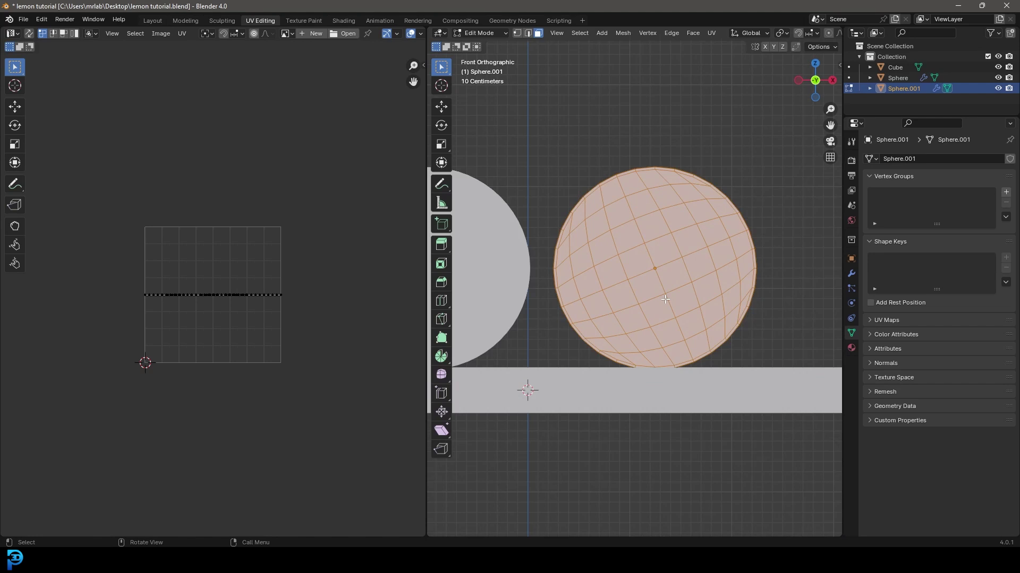
scroll(683, 185, up, 2)
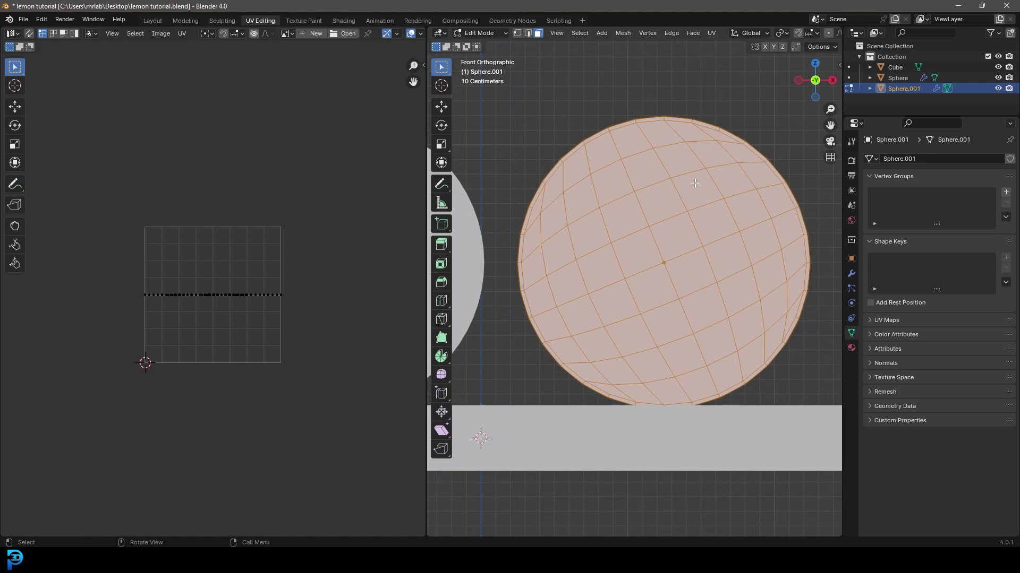
key(u)
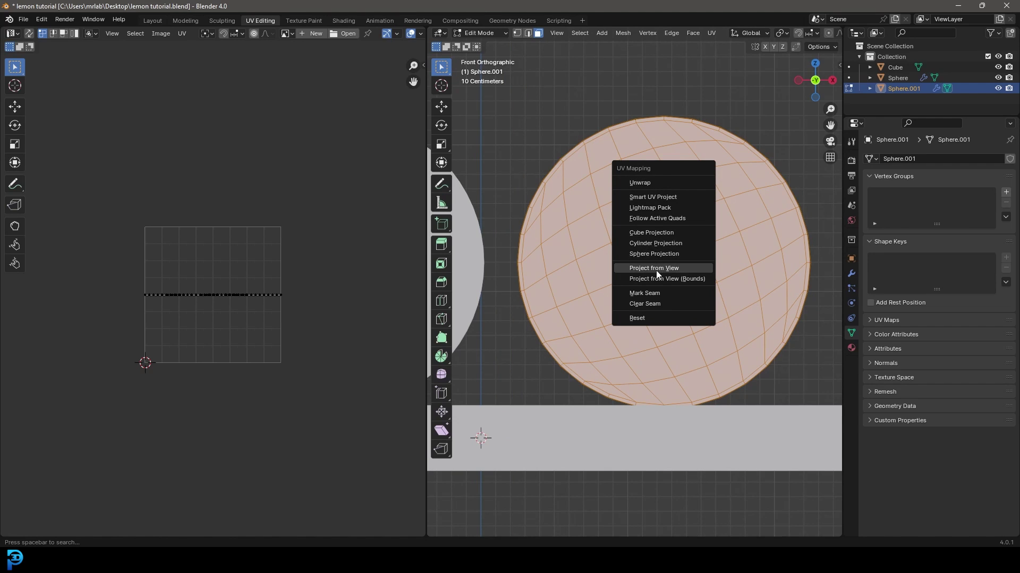
click(674, 270)
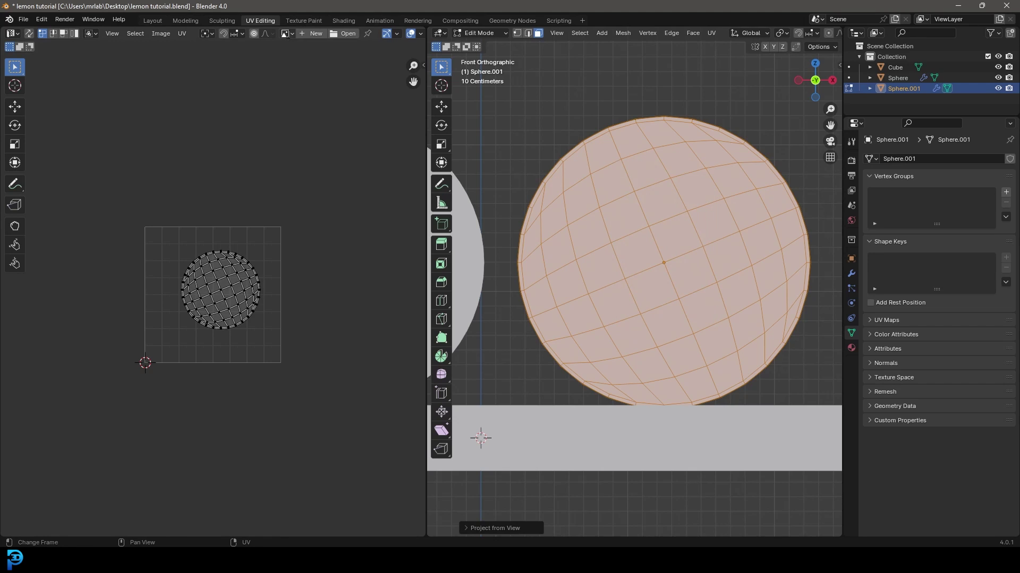
Show Lemon.jpg behind the UVs in the UV editor and set the 3D view to Material Preview shading
click(287, 35)
click(312, 49)
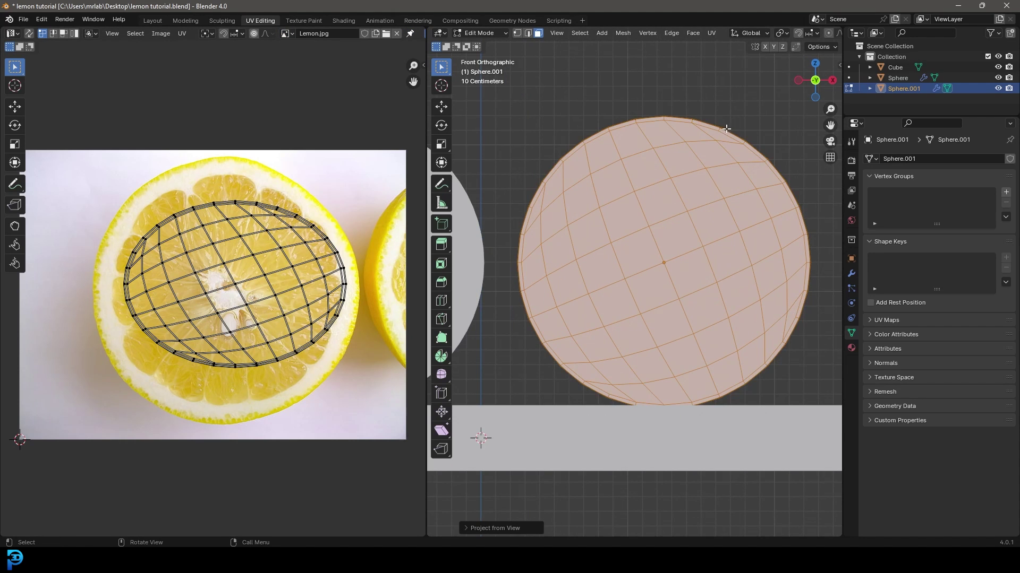
key(z)
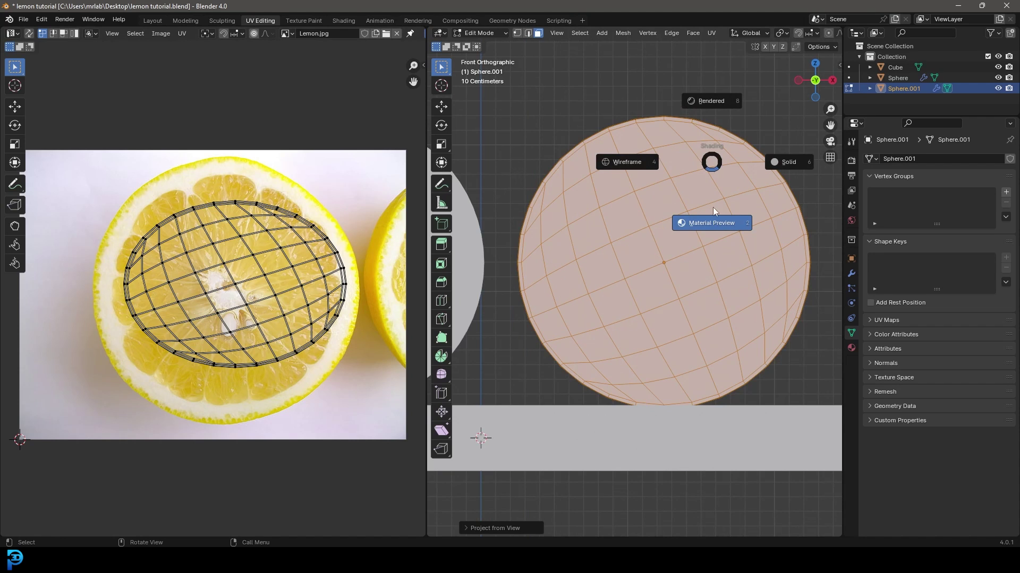
click(719, 227)
mouse_move(641, 208)
middle_down()
mouse_move(643, 181)
mouse_move(666, 163)
middle_up()
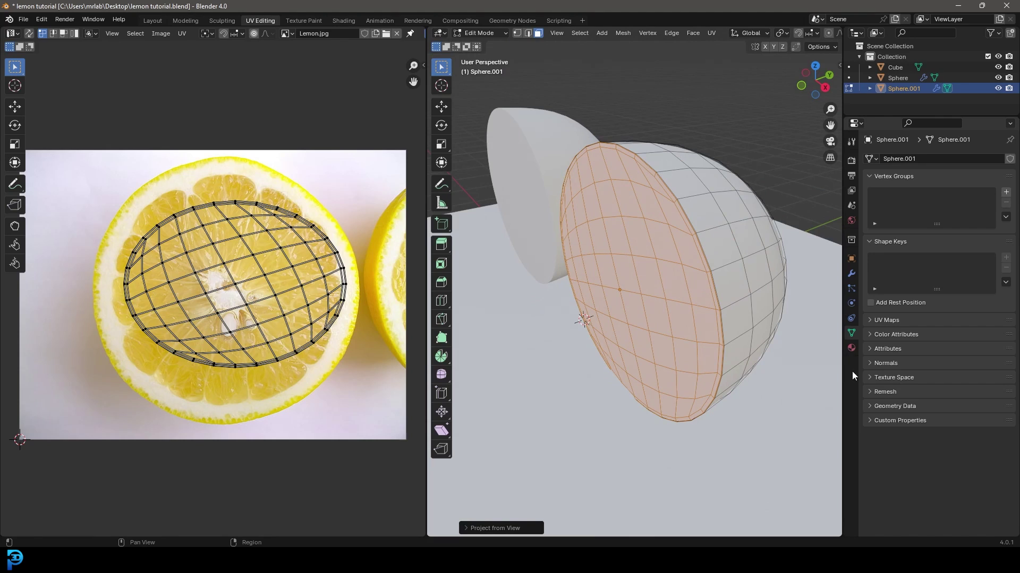
Assign the "inside" material to the selected cut-face faces of the right half
click(852, 349)
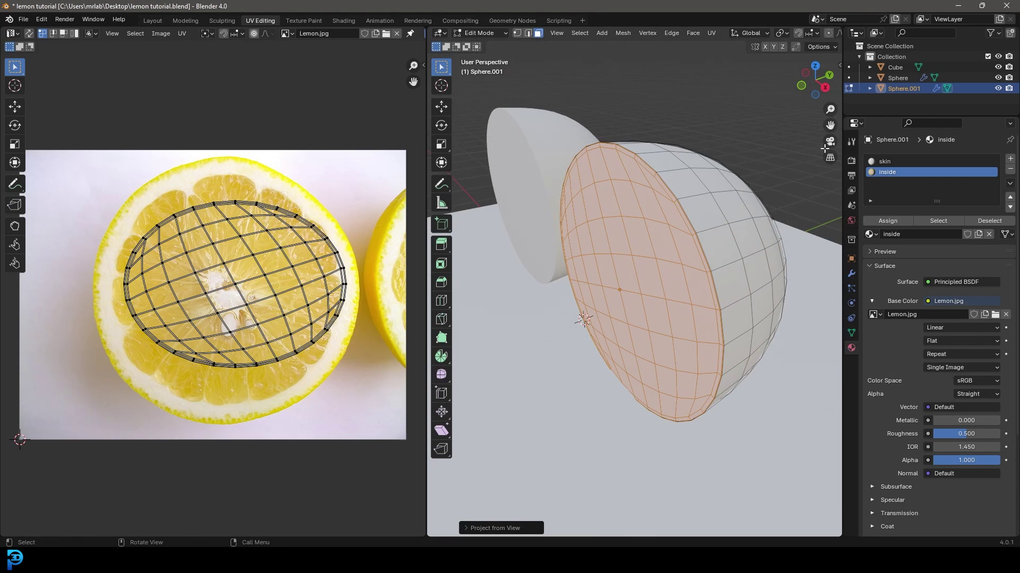
click(890, 221)
middle_drag(584, 239, 663, 189)
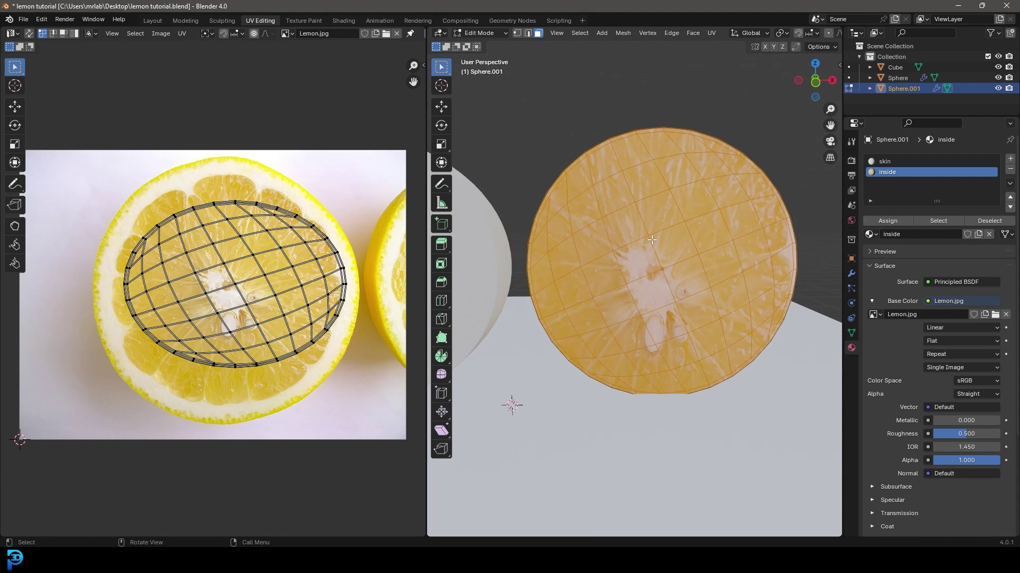
Unwrap the right half's cut face again with Project from View in front view, now that Lemon.jpg is loaded
key(KP_1)
key(b)
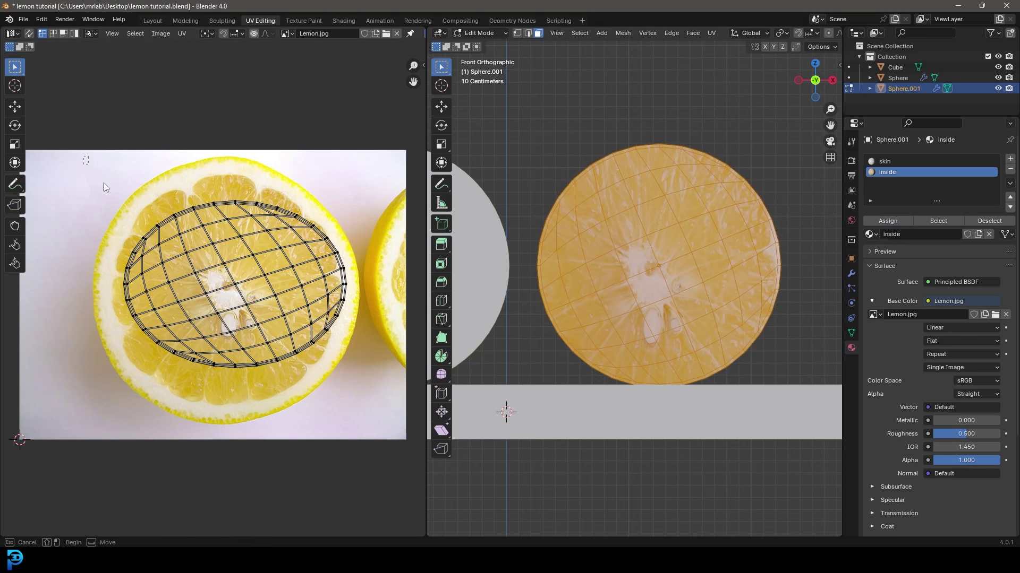
drag(83, 156, 368, 434)
scroll(266, 259, down, 4)
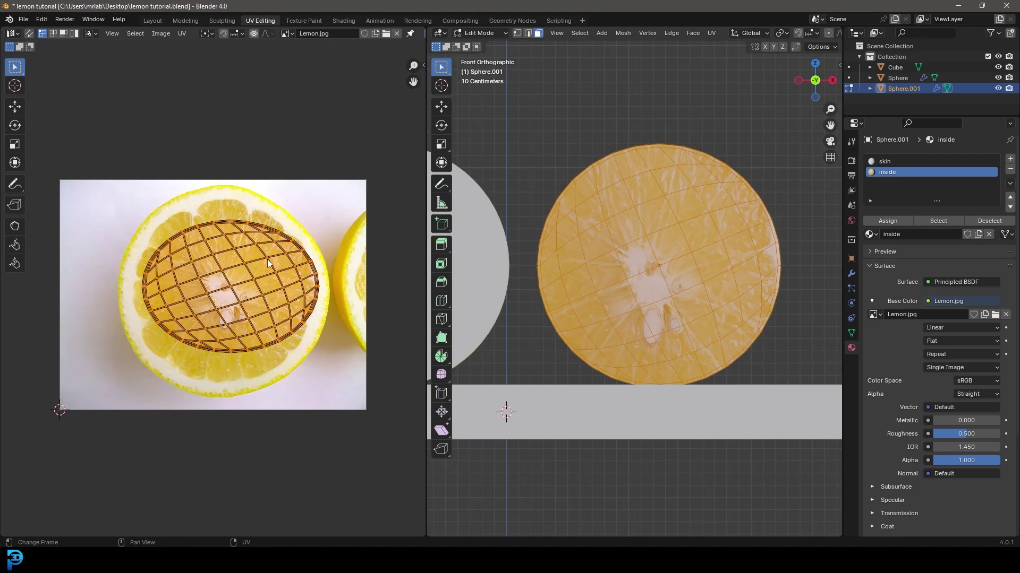
scroll(268, 280, up, 1)
scroll(706, 233, up, 1)
scroll(706, 234, down, 1)
scroll(711, 229, up, 1)
key(u)
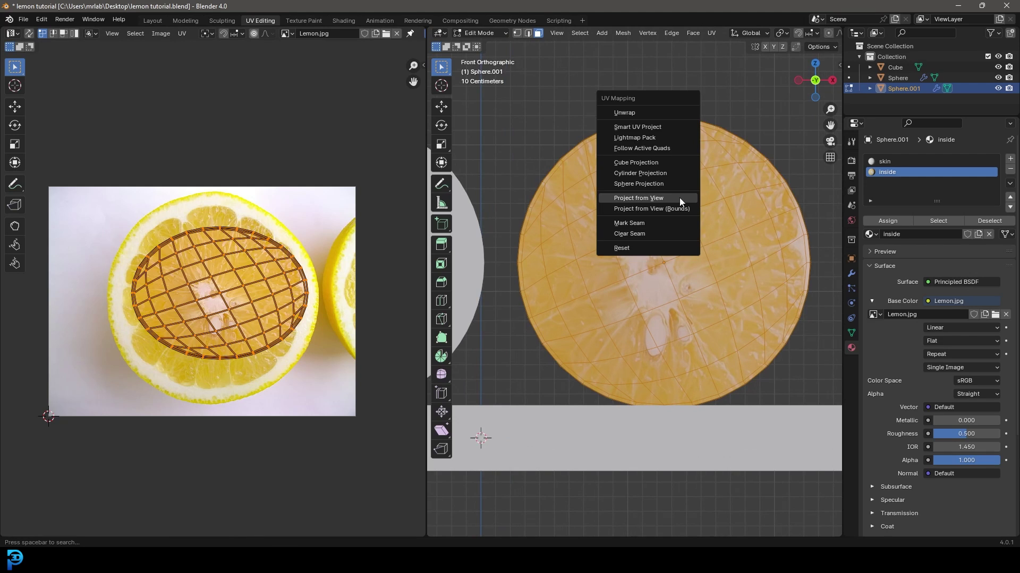
click(649, 194)
Select the whole UV island, scale it up and move it to cover the complete lemon slice in the photo
drag(123, 159, 304, 358)
key(s)
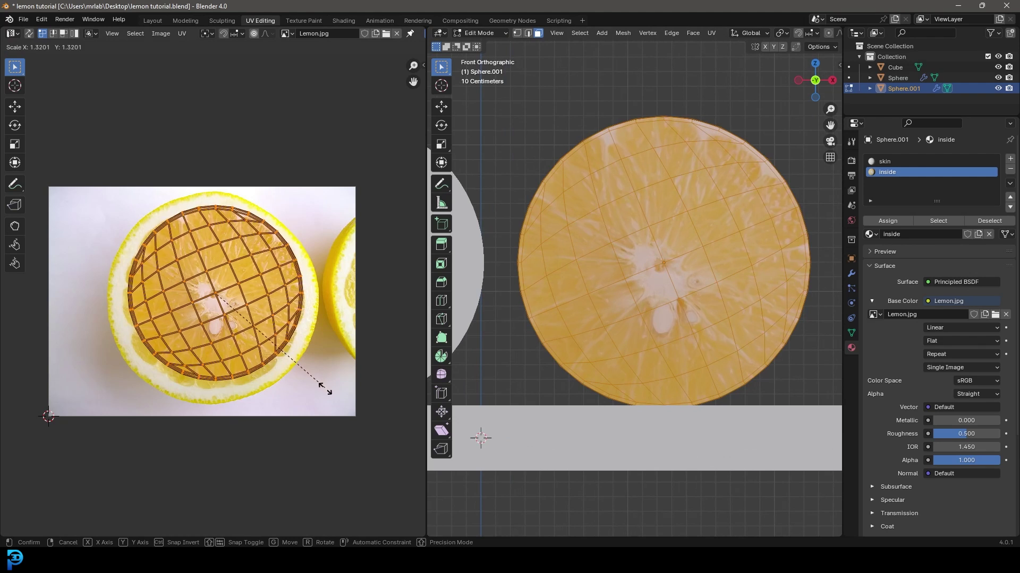
click(329, 404)
key(g)
click(275, 291)
scroll(221, 281, up, 3)
scroll(365, 374, down, 1)
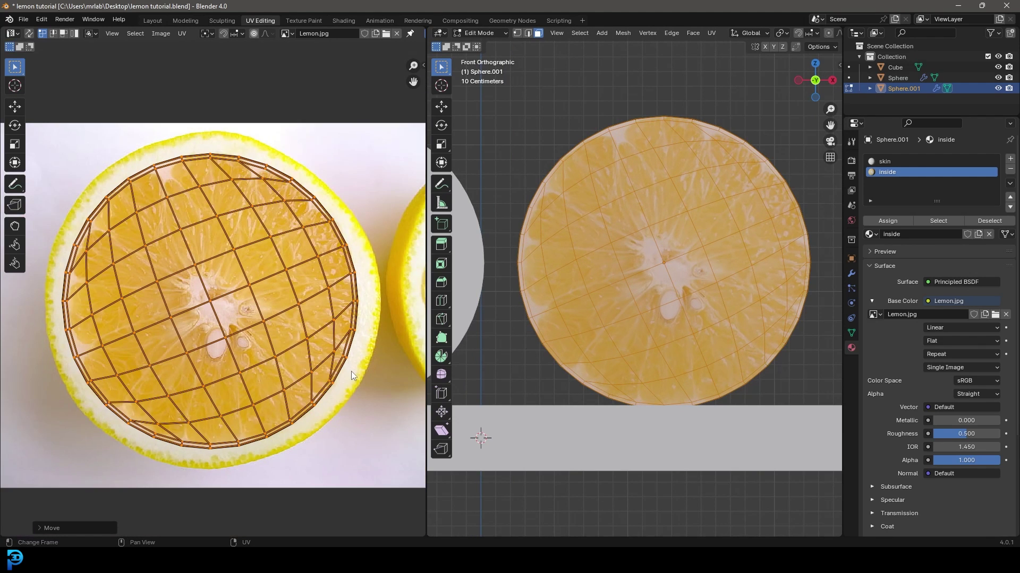
key(s)
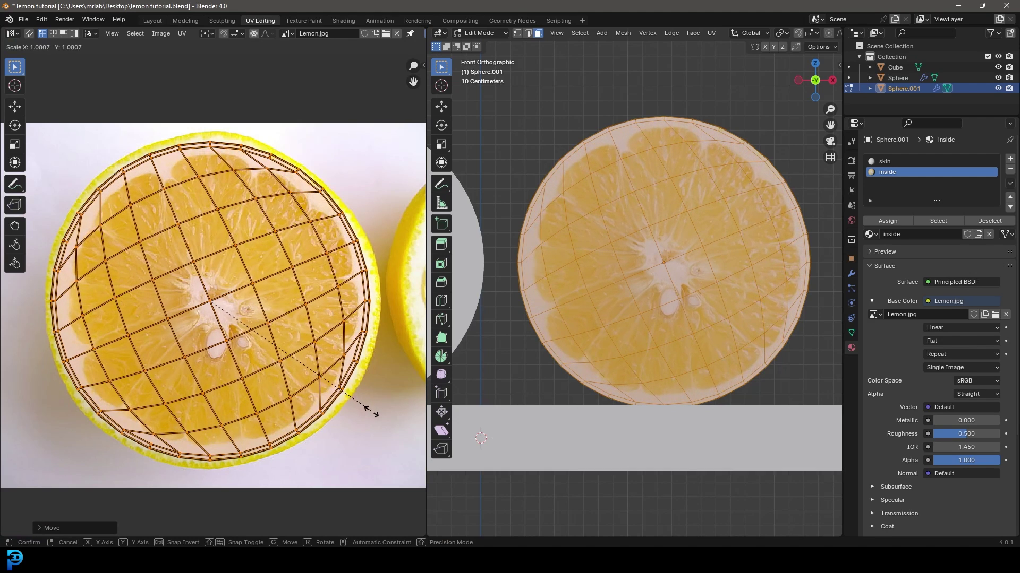
click(378, 417)
key(g)
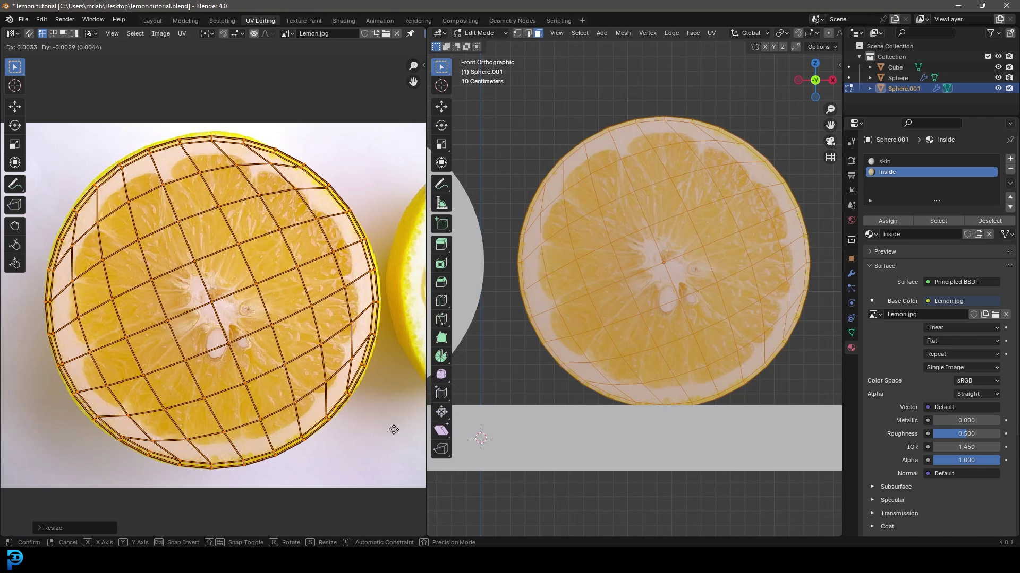
click(393, 429)
Turn on proportional editing in the UV editor and nudge the island's upper and upper-left border vertices onto the lemon's rim
middle_drag(180, 154, 189, 184)
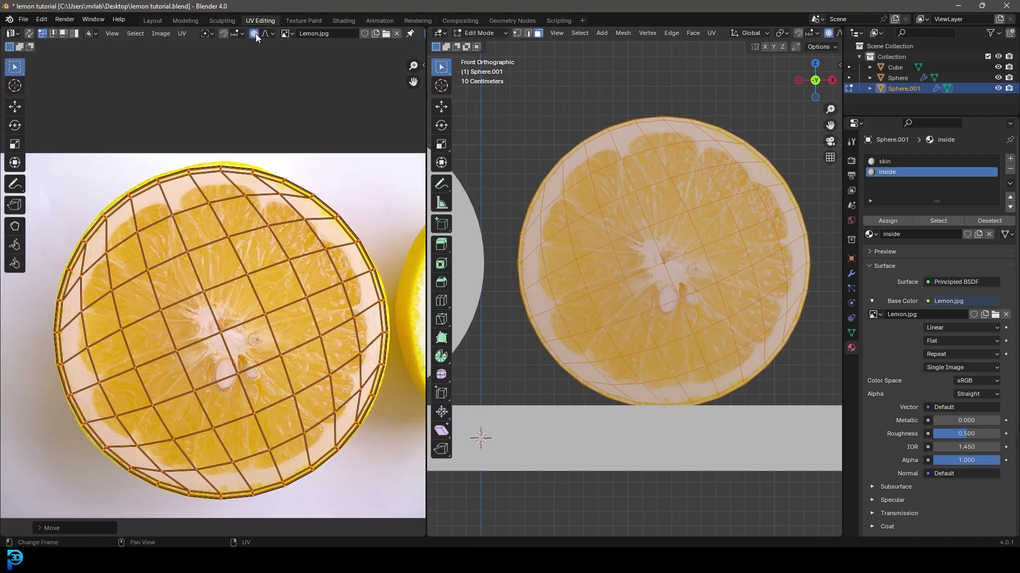
click(225, 167)
key(g)
scroll(240, 222, up, 5)
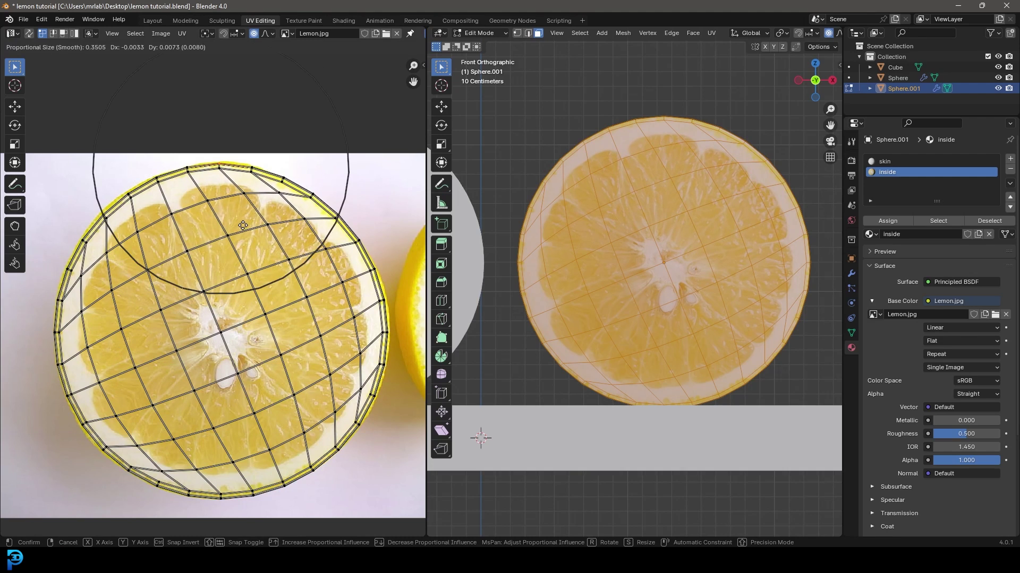
right_click(239, 227)
click(105, 217)
key(g)
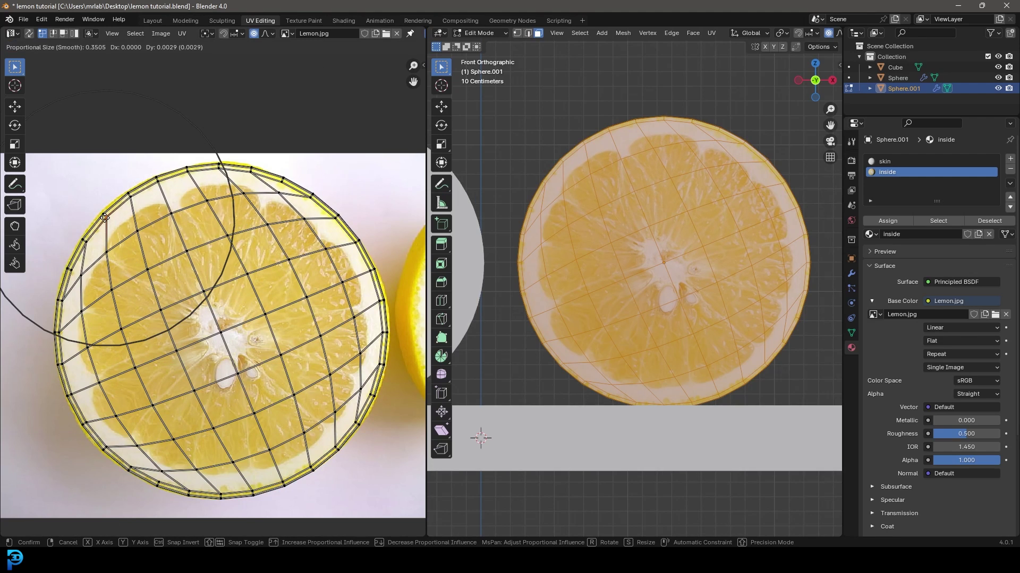
click(149, 223)
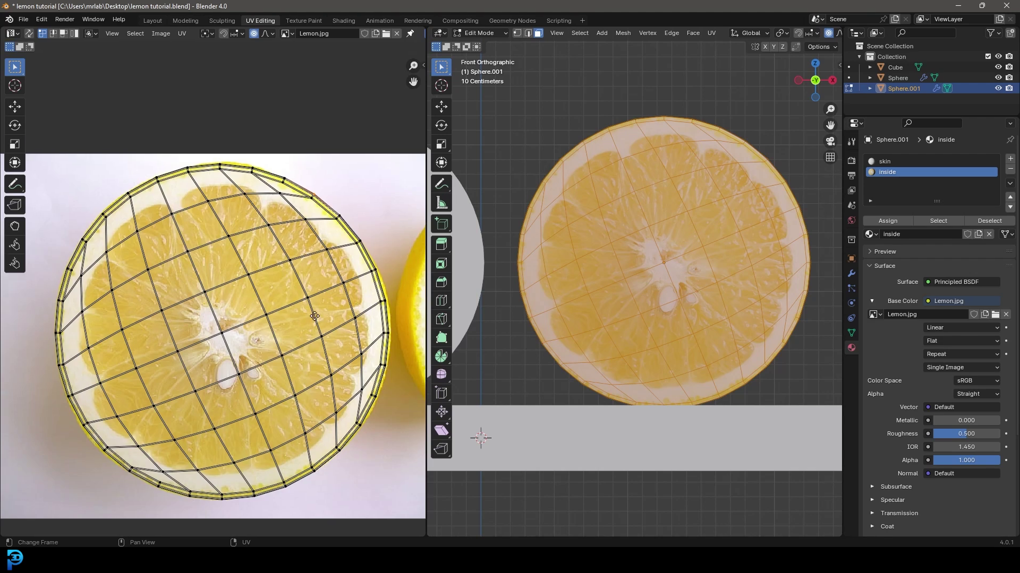
Adjust the island's left border vertices with proportional editing to follow the yellow rim
scroll(216, 378, up, 2)
middle_drag(44, 357, 220, 384)
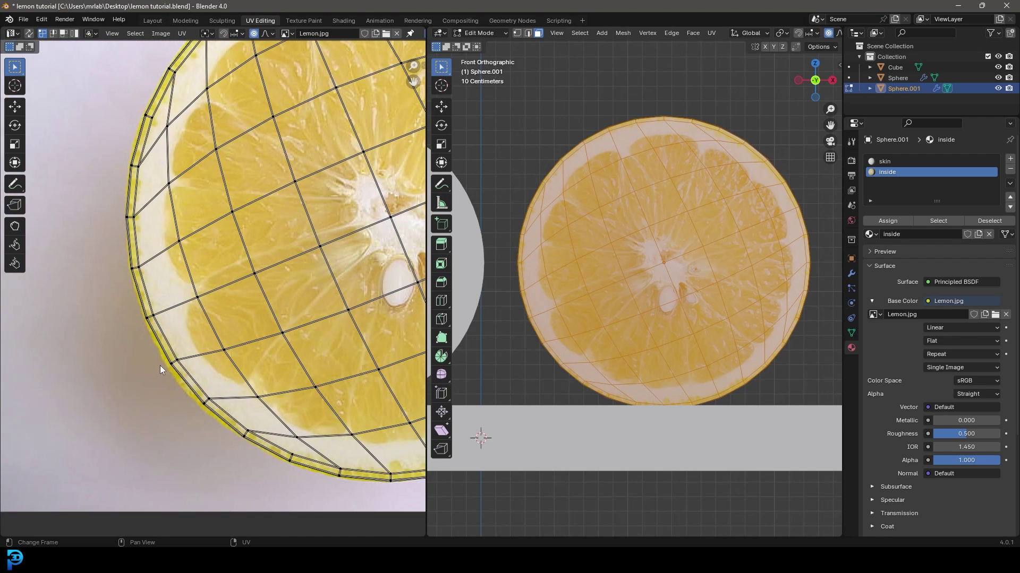
key(g)
key(Escape)
key(g)
click(142, 207)
scroll(180, 266, down, 4)
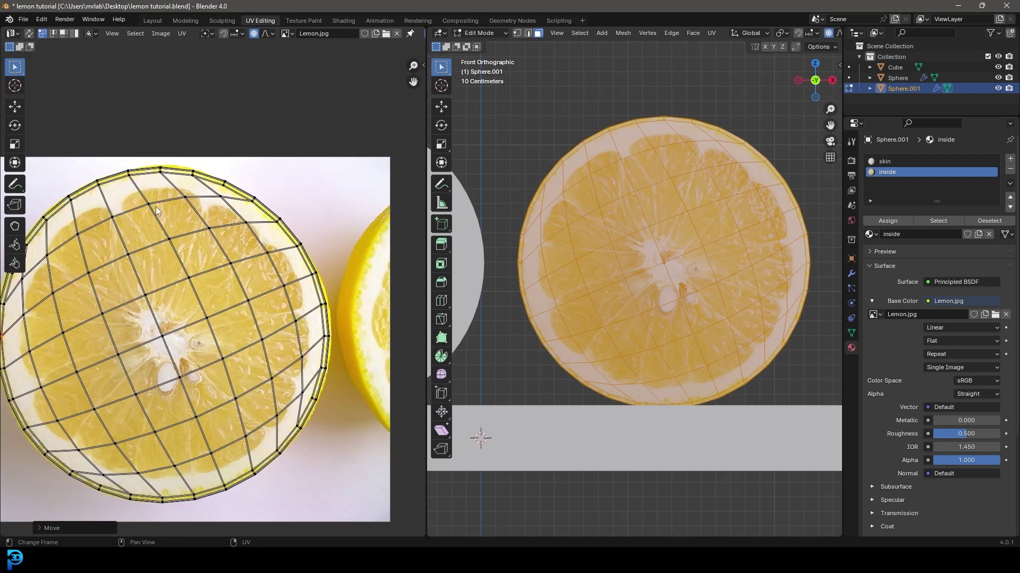
Adjust the island's right border vertices with proportional editing to follow the yellow rim
scroll(345, 263, up, 5)
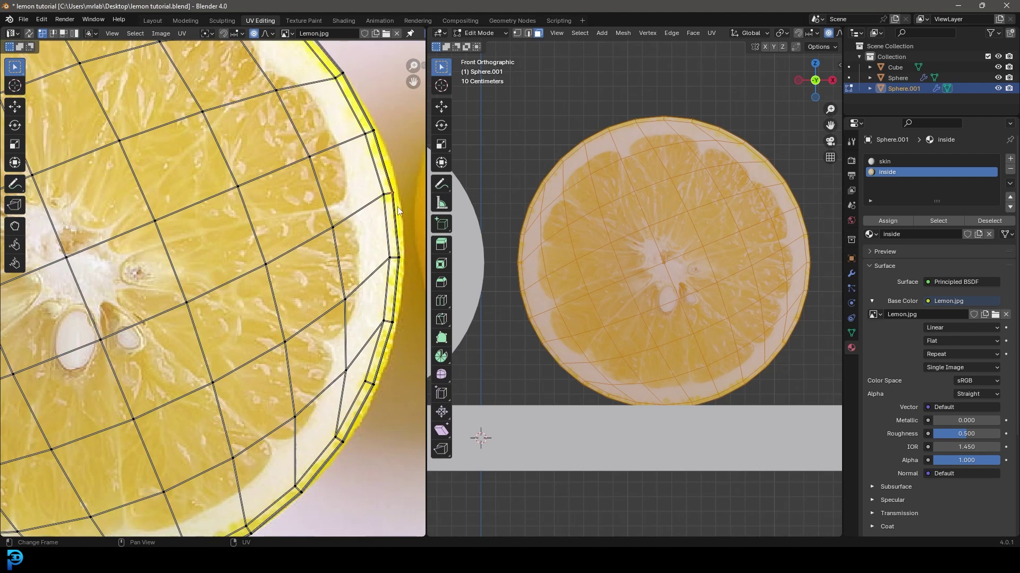
key(g)
click(407, 216)
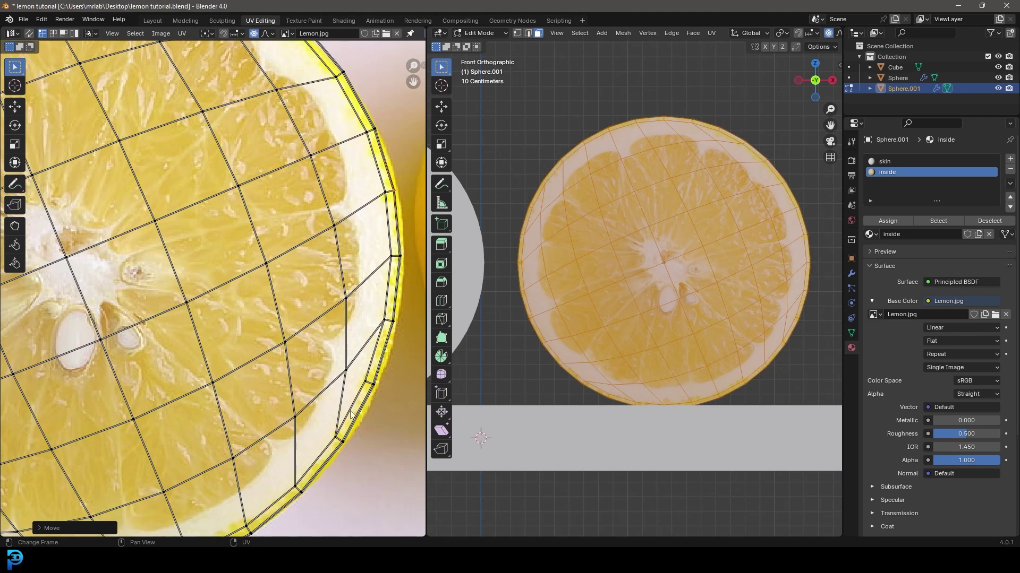
key(g)
key(Escape)
scroll(342, 416, down, 5)
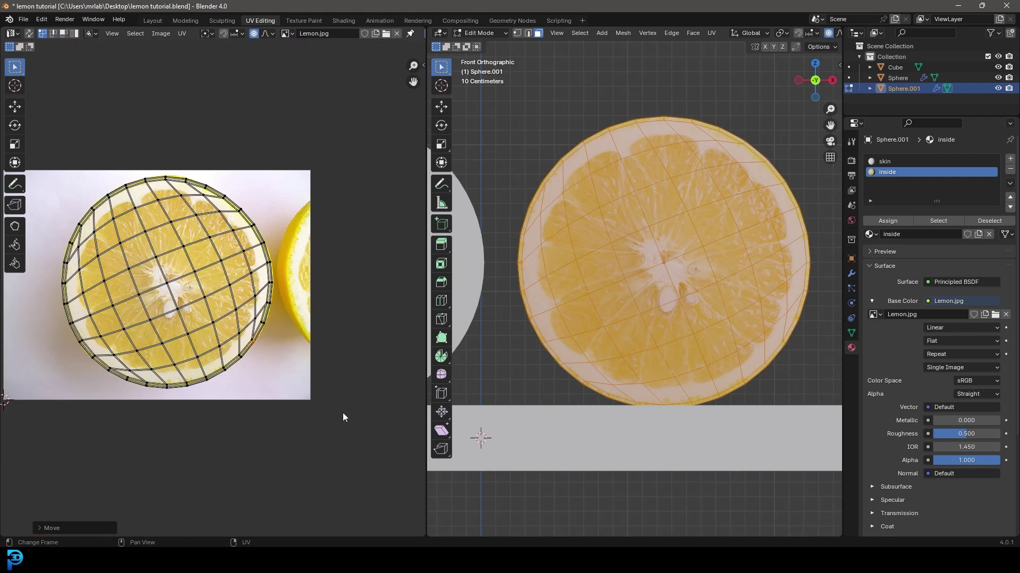
Return to Object Mode and give the left half a second material slot with the existing "inside" material
middle_drag(689, 196, 687, 169)
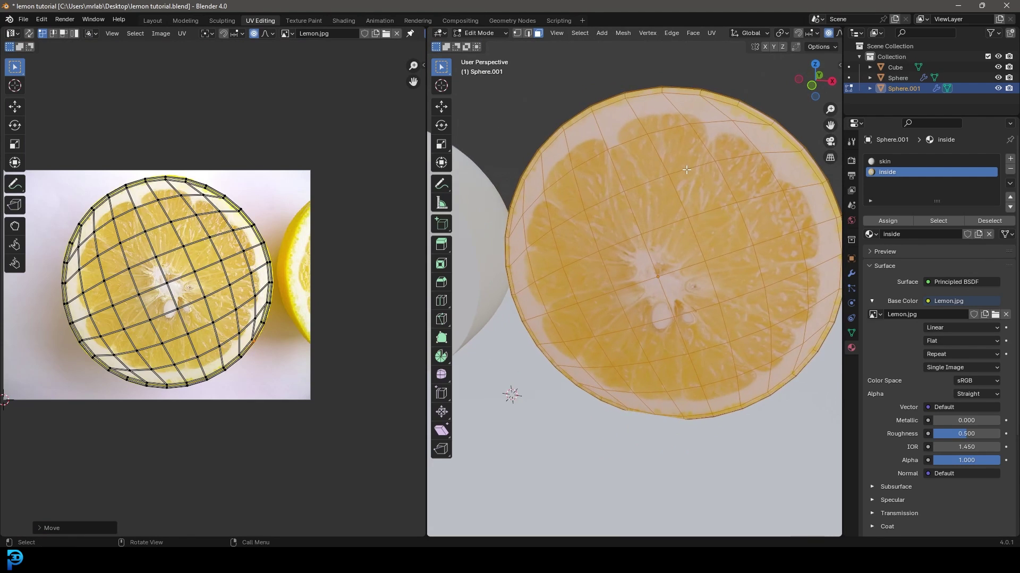
key(Tab)
scroll(687, 171, down, 5)
mouse_move(661, 238)
middle_down()
mouse_move(741, 211)
mouse_move(645, 241)
middle_up()
middle_drag(756, 183, 517, 218)
click(518, 220)
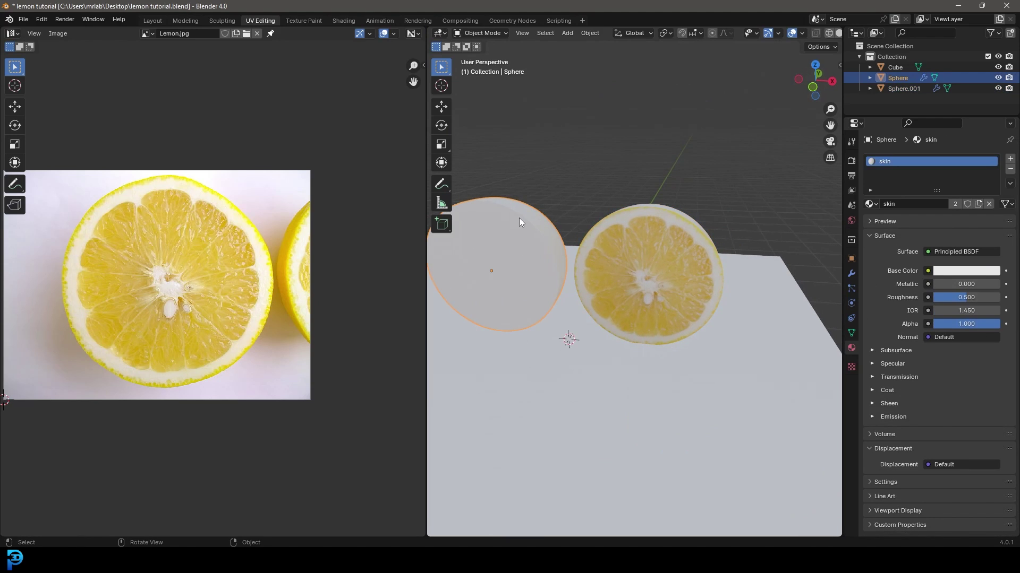
click(1010, 159)
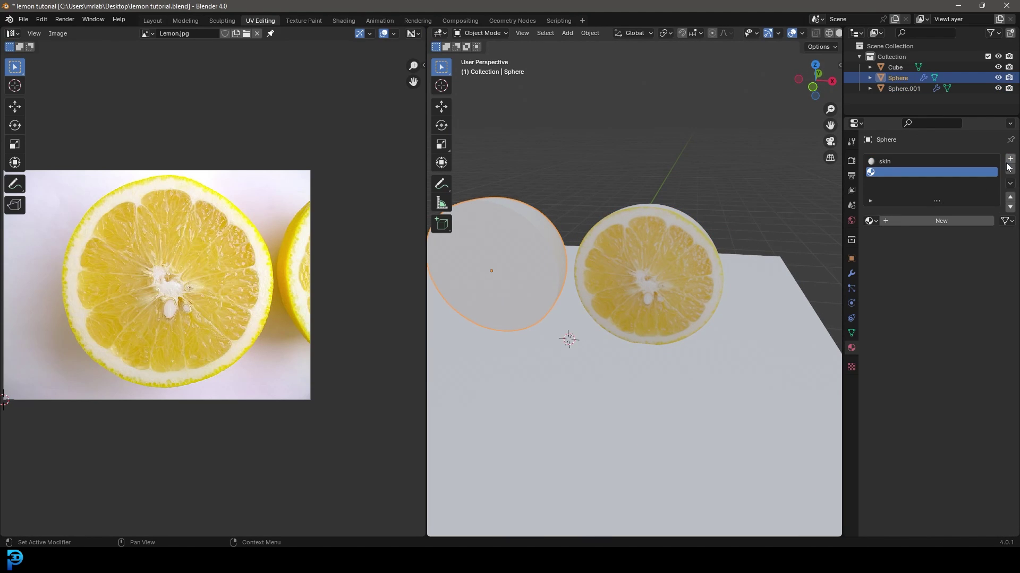
click(871, 221)
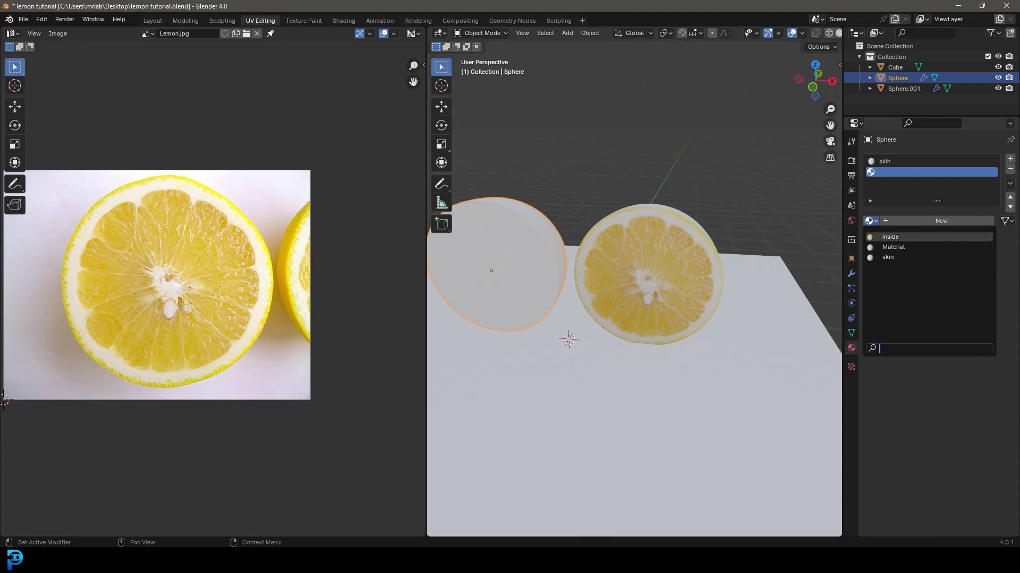
click(897, 237)
Select all faces of the left half's flat cut side in Edit Mode and assign the "inside" material to them
middle_drag(558, 234, 661, 226)
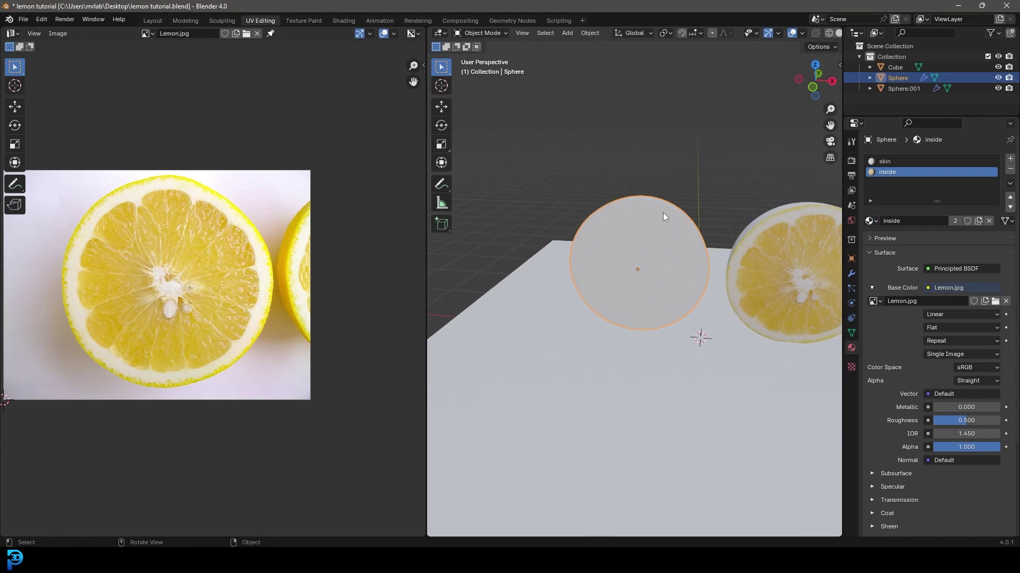
key(Tab)
key(KP_1)
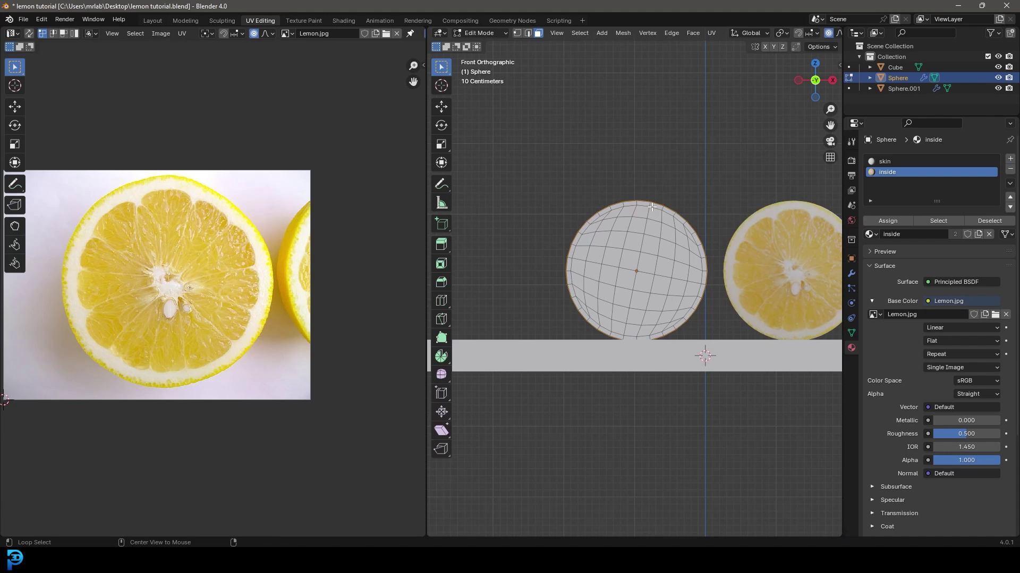
drag(502, 119, 725, 434)
middle_drag(764, 247, 706, 319)
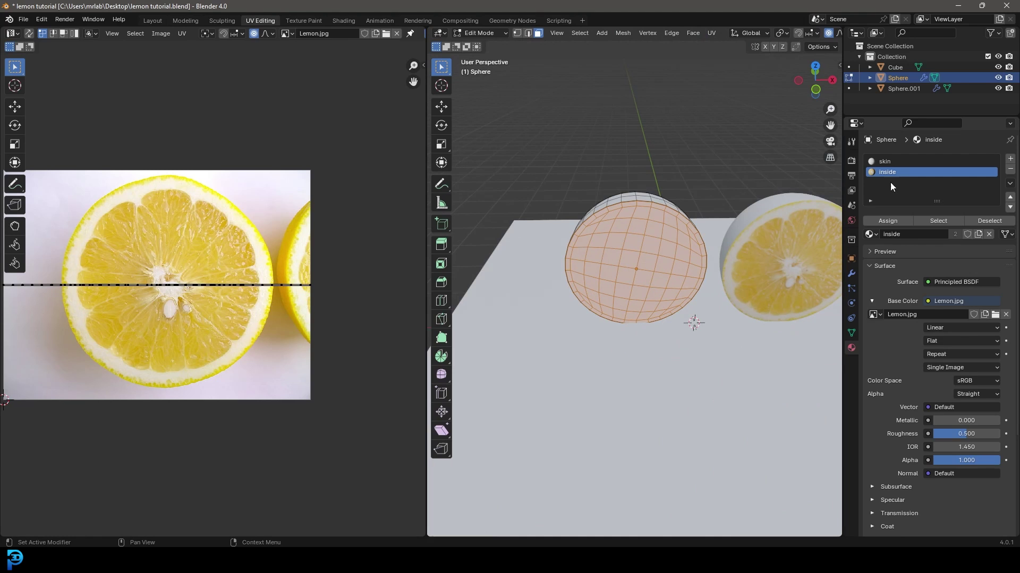
click(881, 221)
Unwrap the left half's cut face with Project from View in front view
key(KP_1)
scroll(678, 221, up, 2)
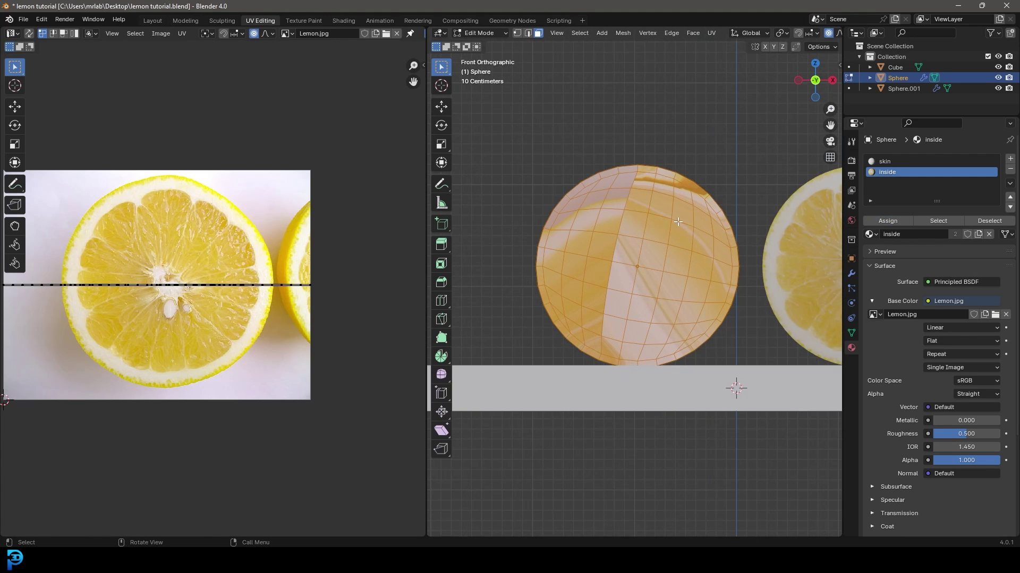
key(u)
click(652, 226)
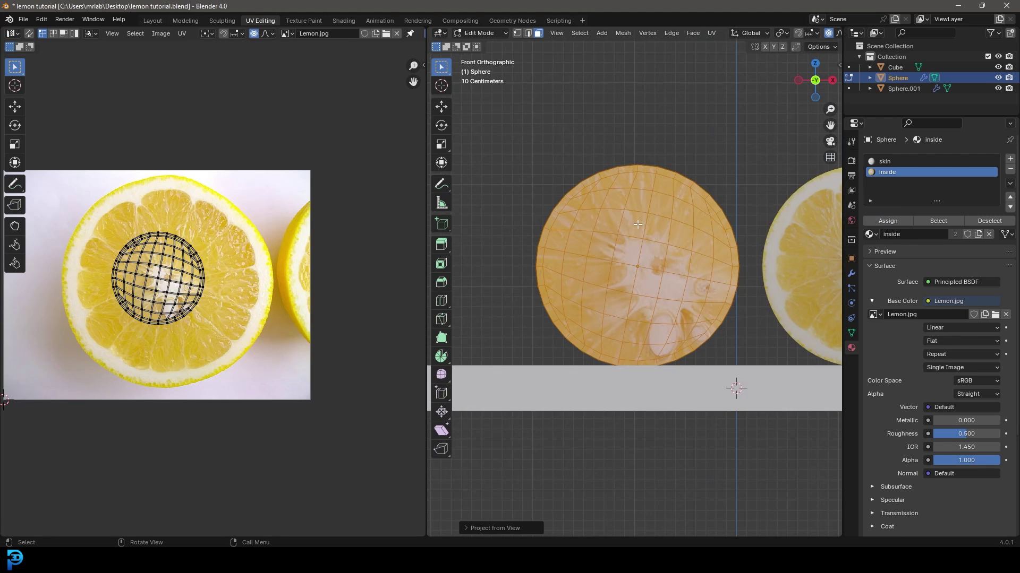
Scale, rotate and move the left half's UV island so it covers the large lemon slice out to its rim
key(s)
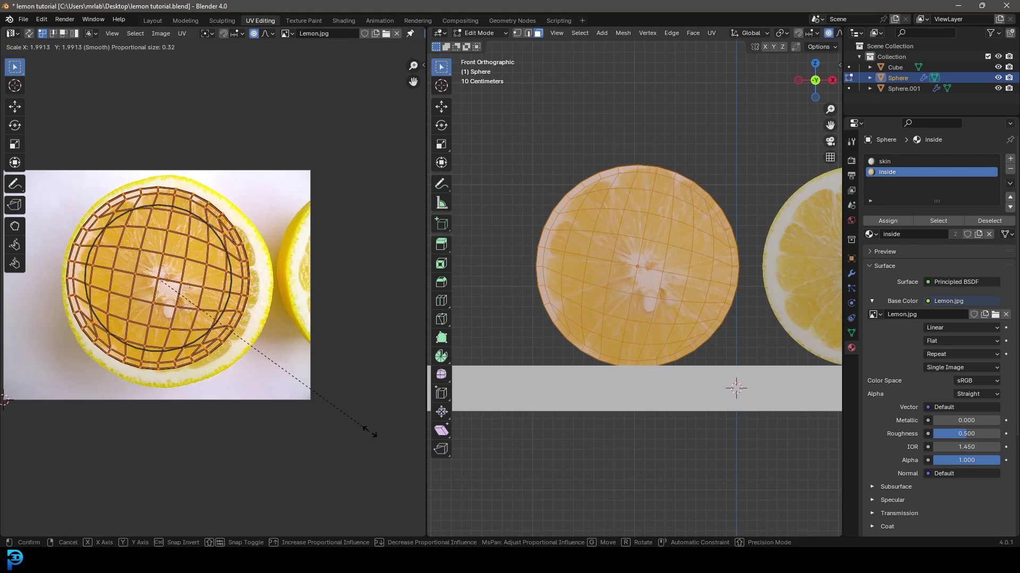
click(306, 376)
key(g)
click(308, 367)
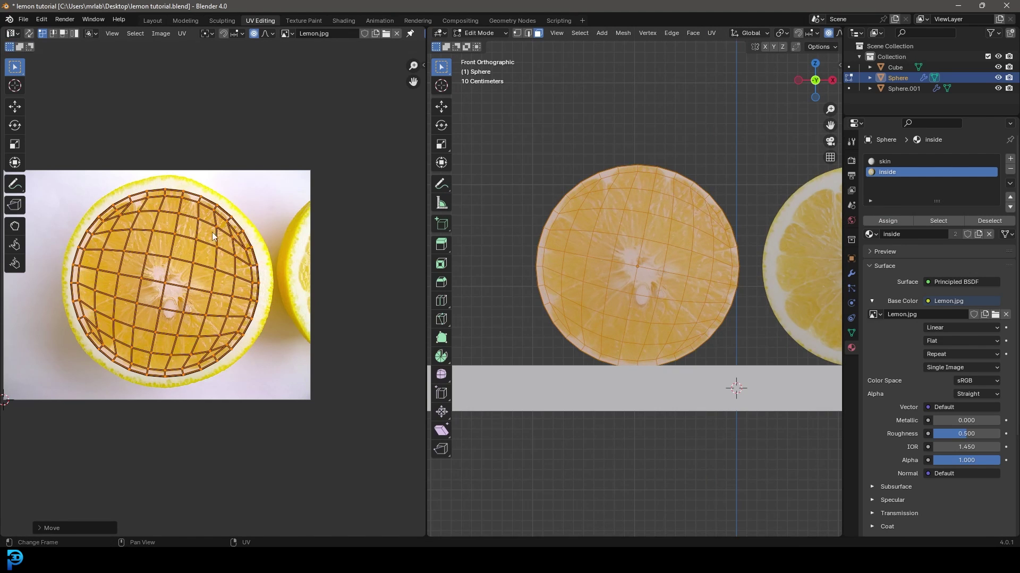
key(r)
click(291, 353)
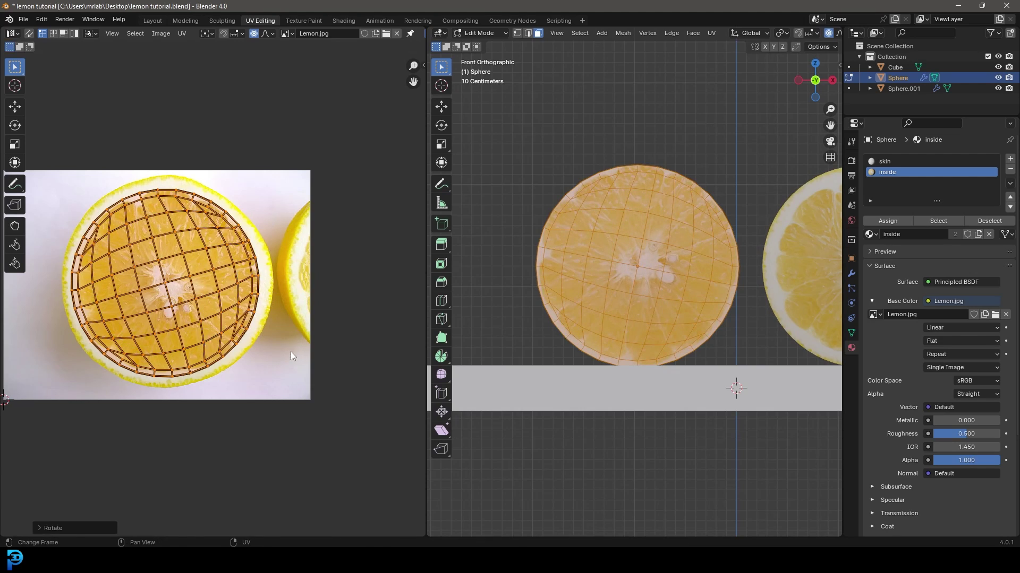
key(s)
click(301, 355)
scroll(302, 372, up, 1)
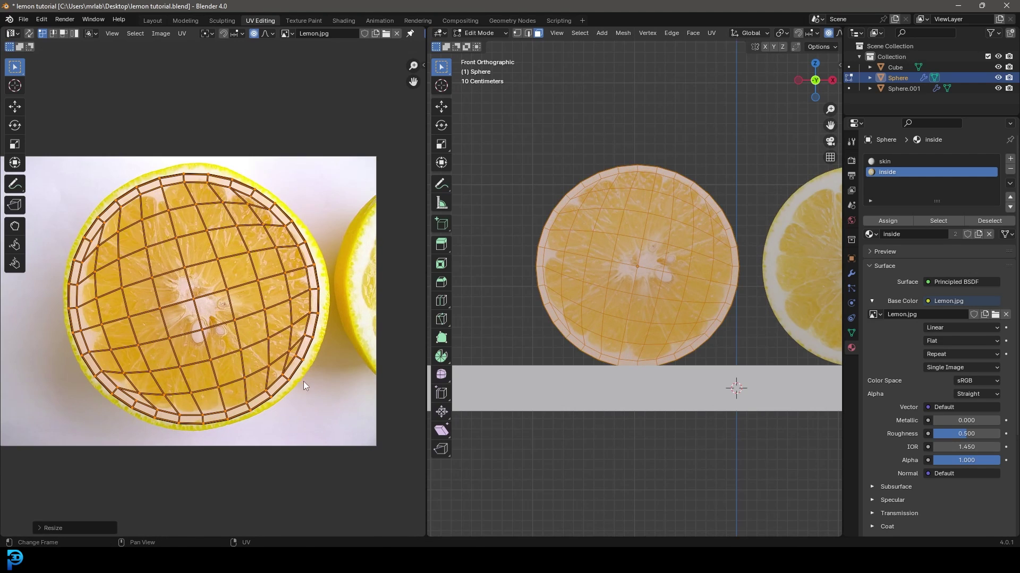
key(g)
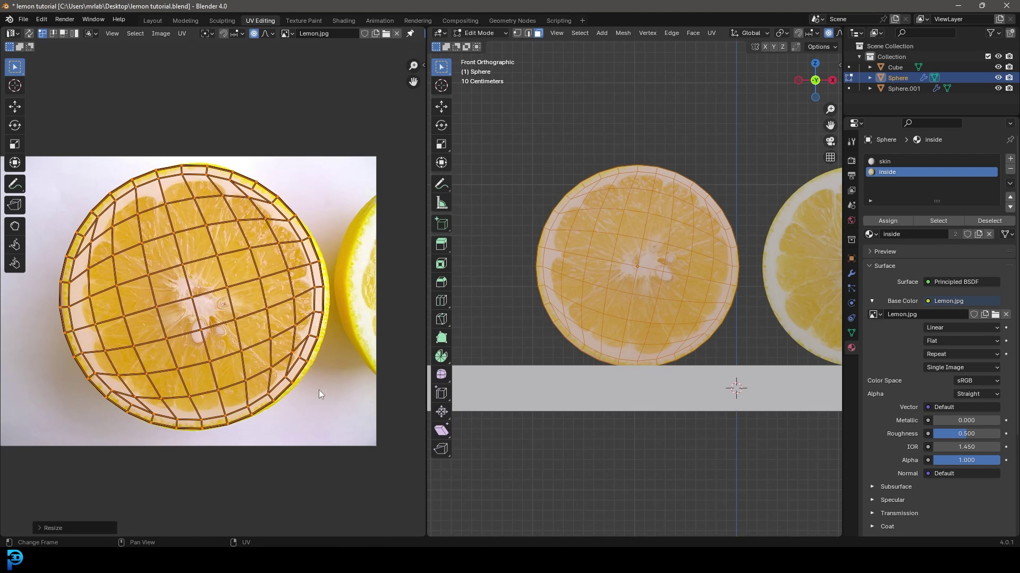
click(320, 389)
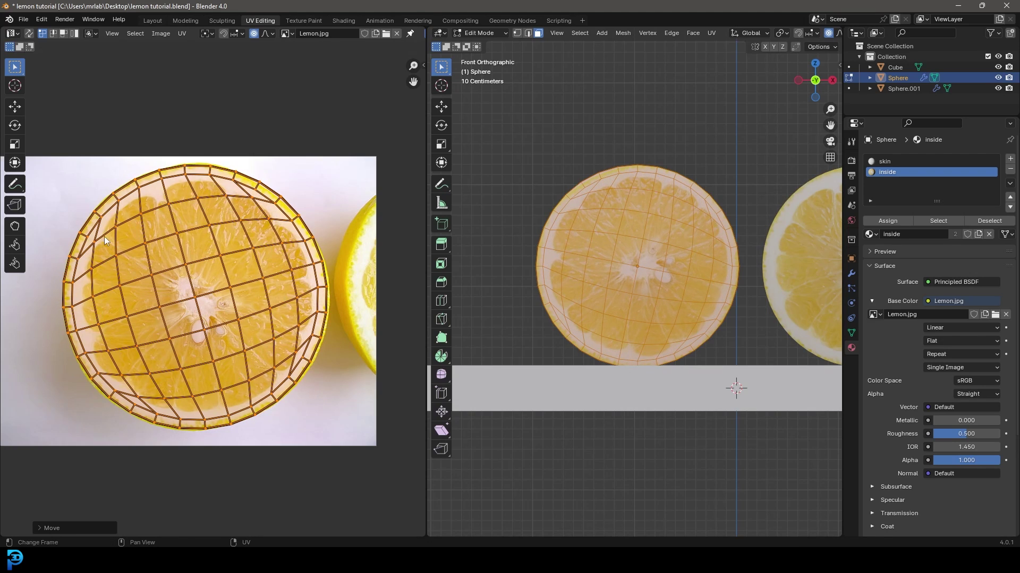
Nudge the UV island's border with proportional editing to follow the yellow rim and return to Object Mode
scroll(172, 175, up, 2)
key(g)
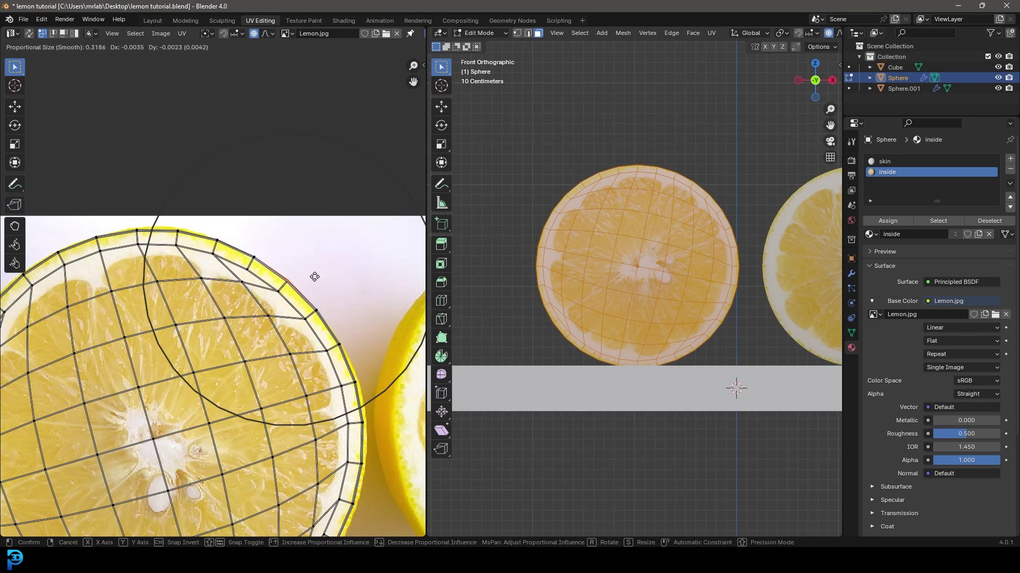
click(312, 284)
key(Home)
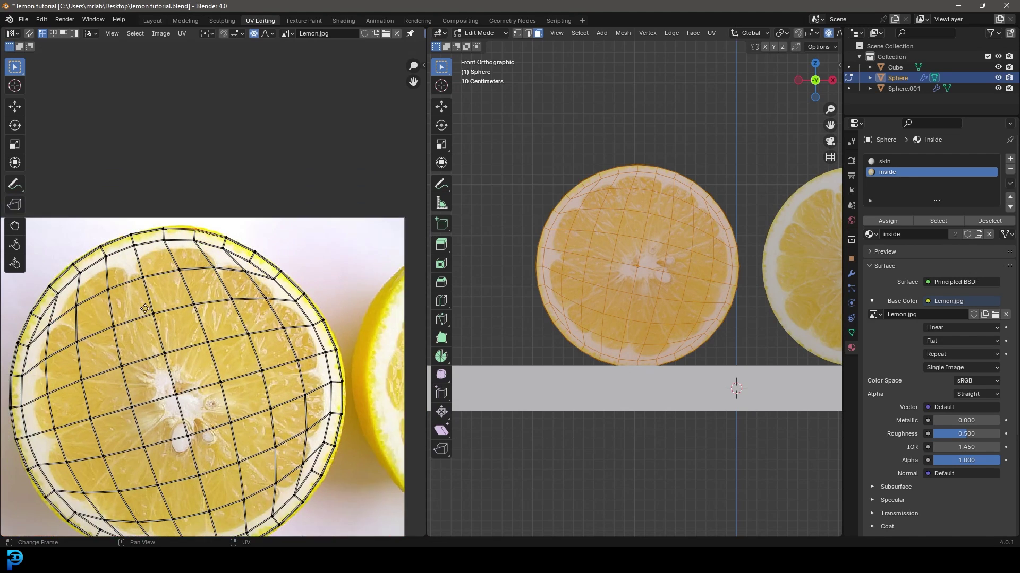
key(g)
click(163, 259)
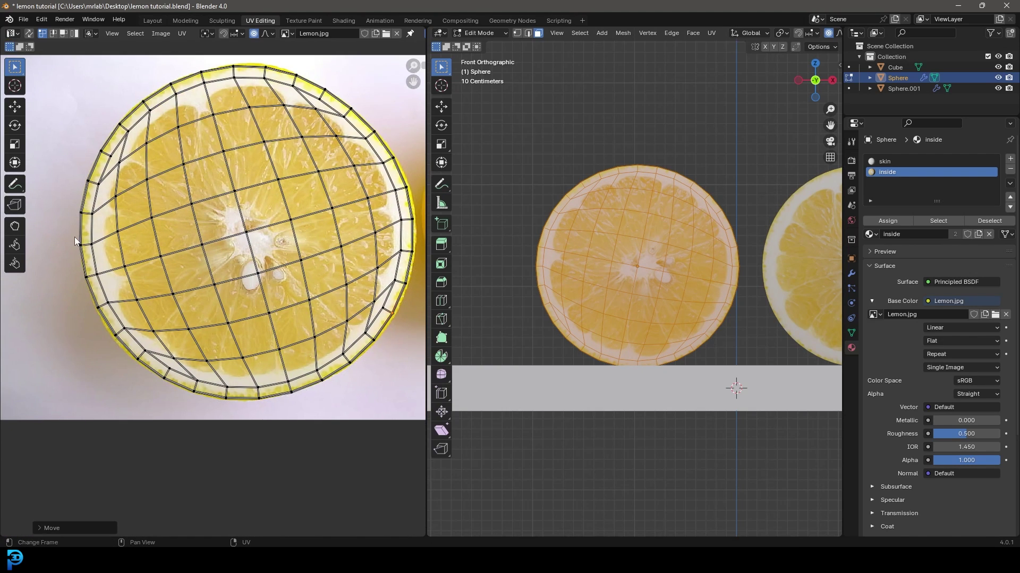
key(Home)
middle_drag(531, 260, 621, 328)
key(Tab)
scroll(605, 266, down, 4)
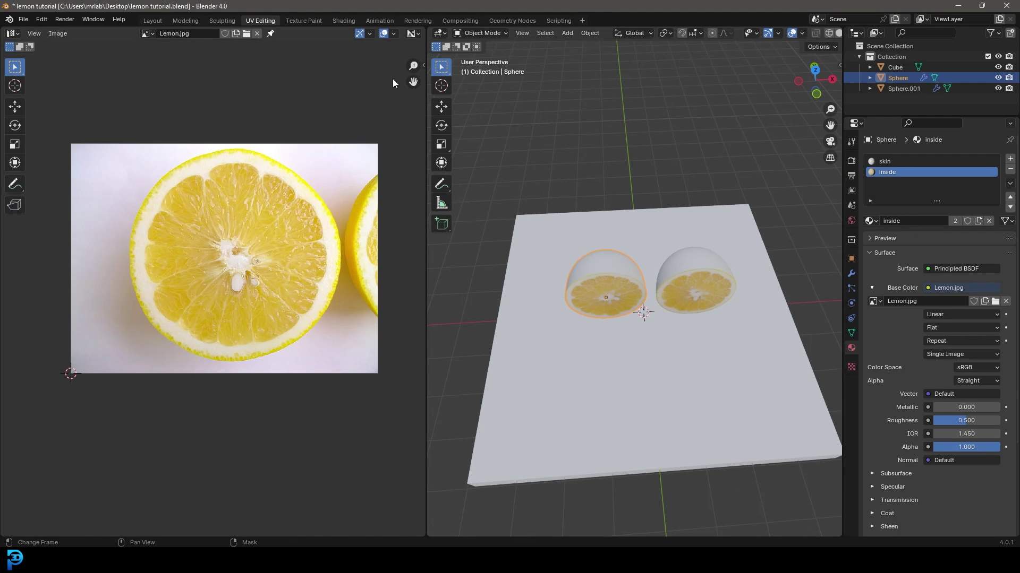
Switch to the Shading workspace and add a camera from the front view
click(348, 19)
key(KP_1)
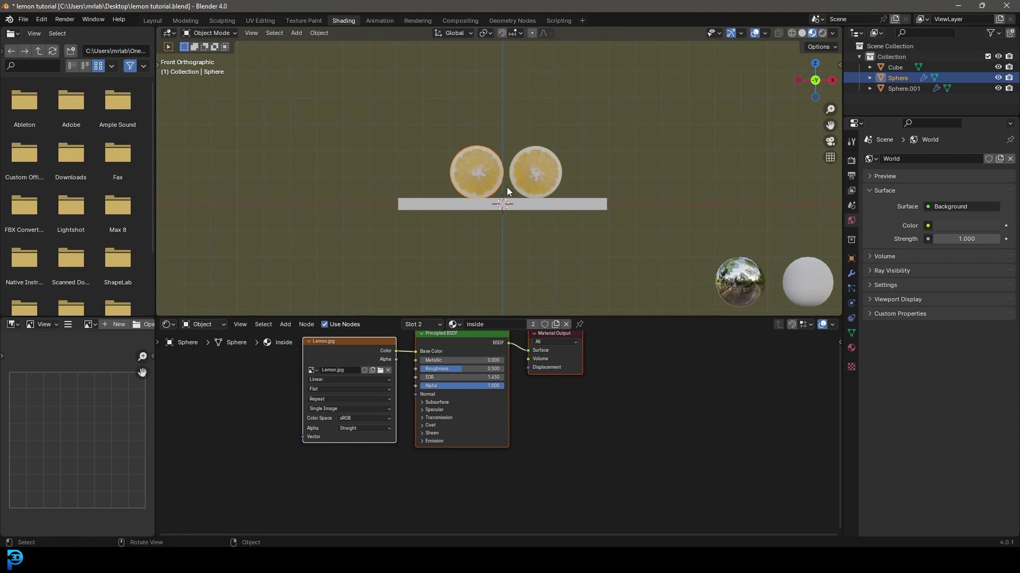
scroll(508, 185, up, 5)
key(shift+a)
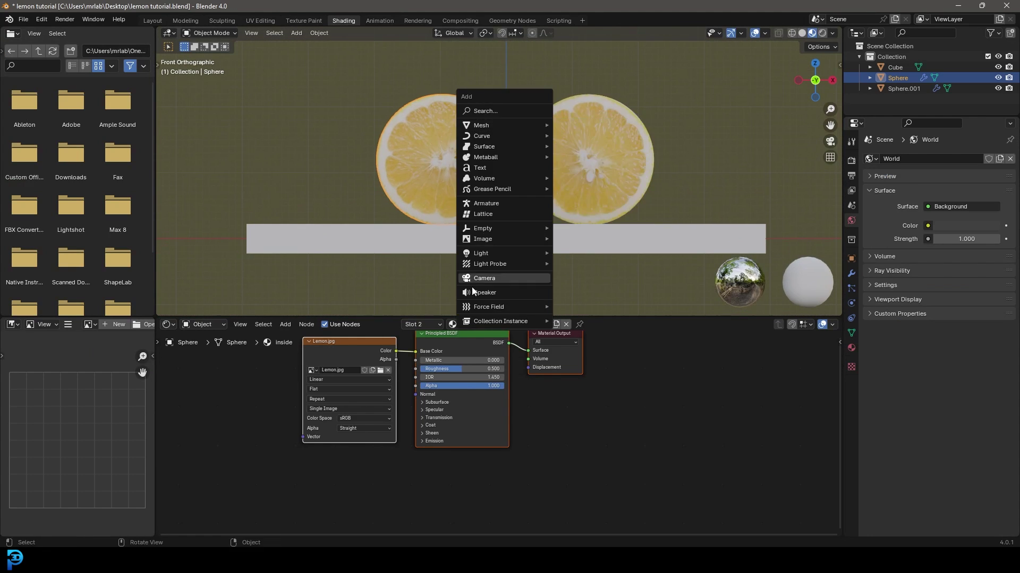
click(485, 279)
In right side view, move the camera about 7.7 m in front of the lemon and 1.1 m up, and look through it
scroll(503, 276, down, 4)
middle_drag(503, 276, 588, 207)
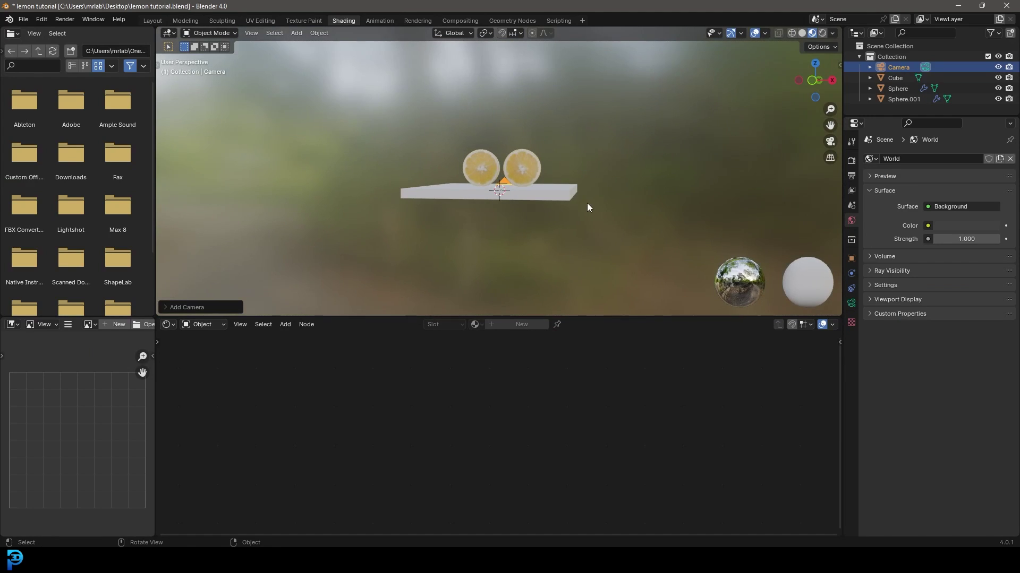
key(KP_3)
key(g)
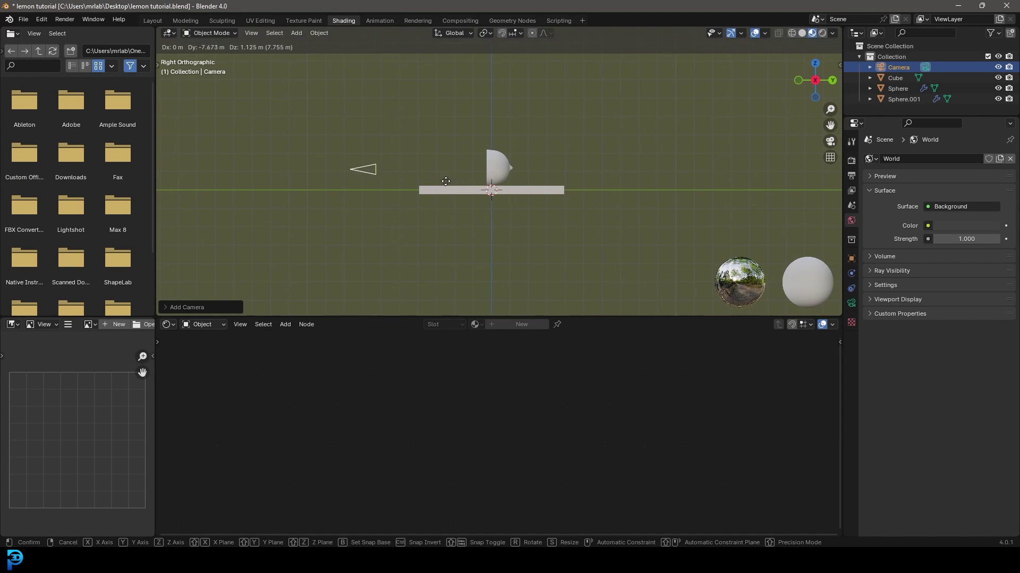
click(444, 181)
key(KP_0)
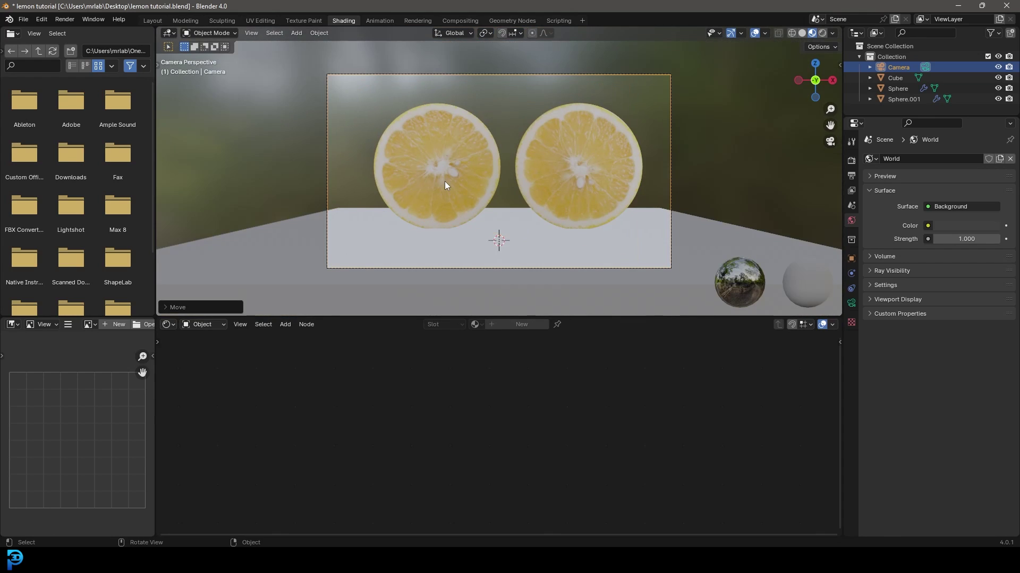
Set the camera's focal length to 125 mm and move it back along its local Z axis until both halves fit the frame
click(851, 303)
click(954, 209)
text(125)
key(Return)
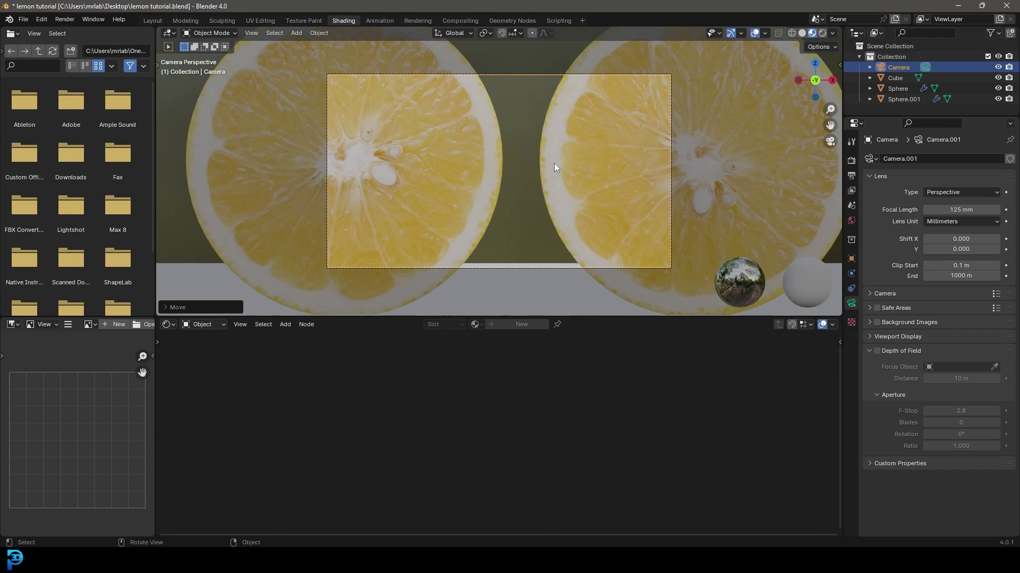
key(g)
key(z)
key(z)
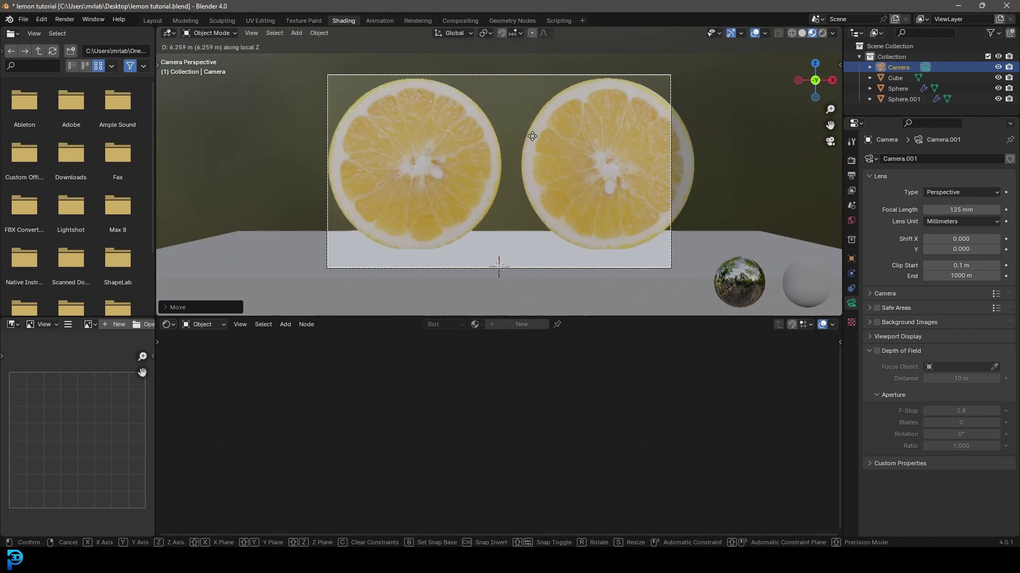
click(537, 170)
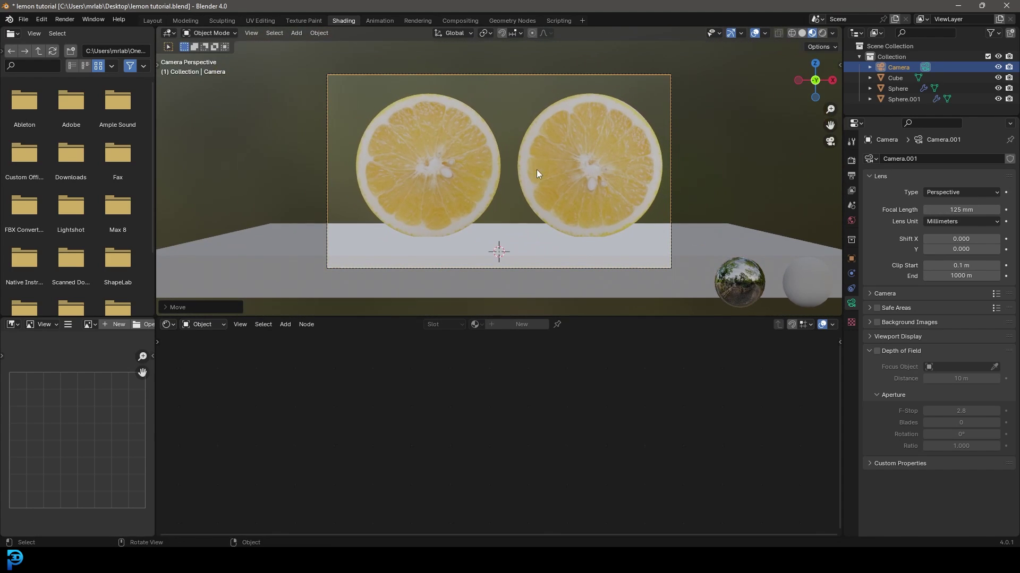
Rotate the right lemon half about global Z to turn its cut face inward and move it closer to the left half
click(587, 171)
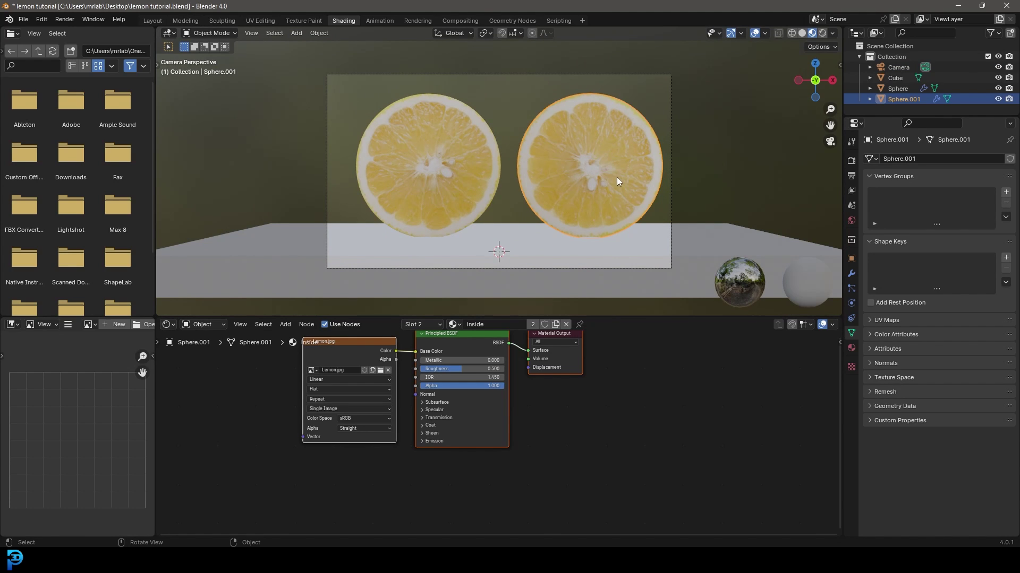
key(r)
key(z)
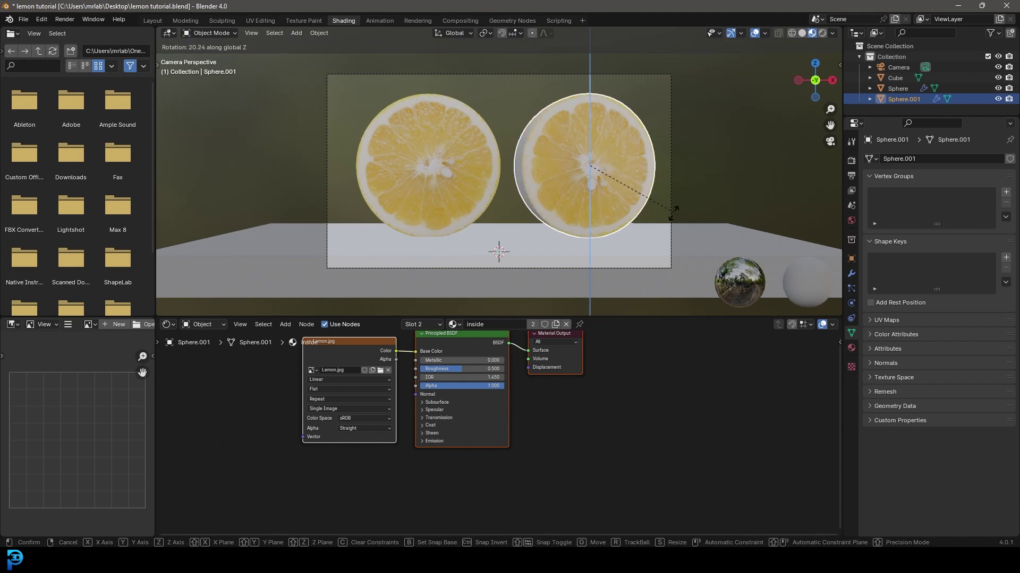
click(677, 68)
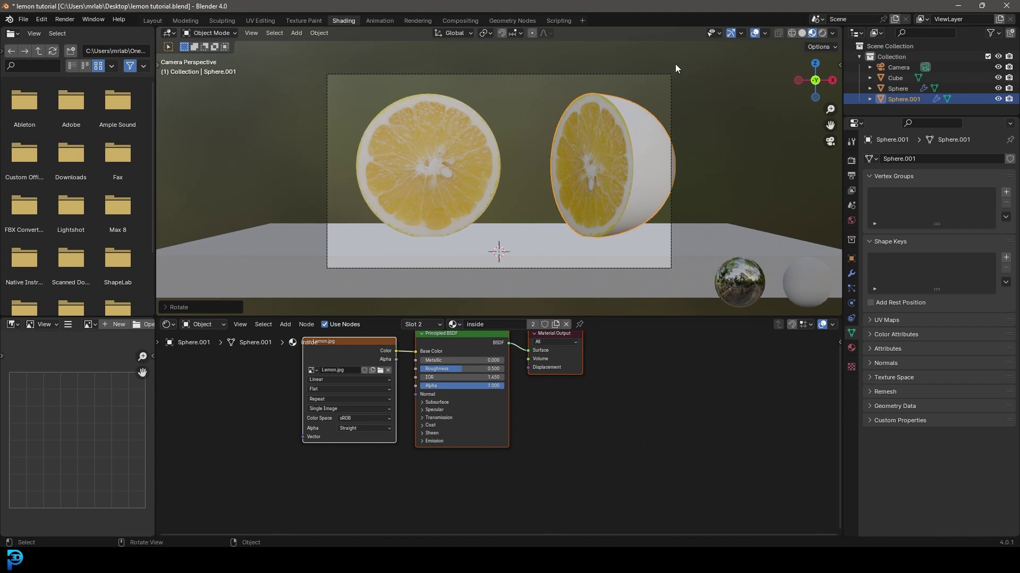
key(g)
click(710, 144)
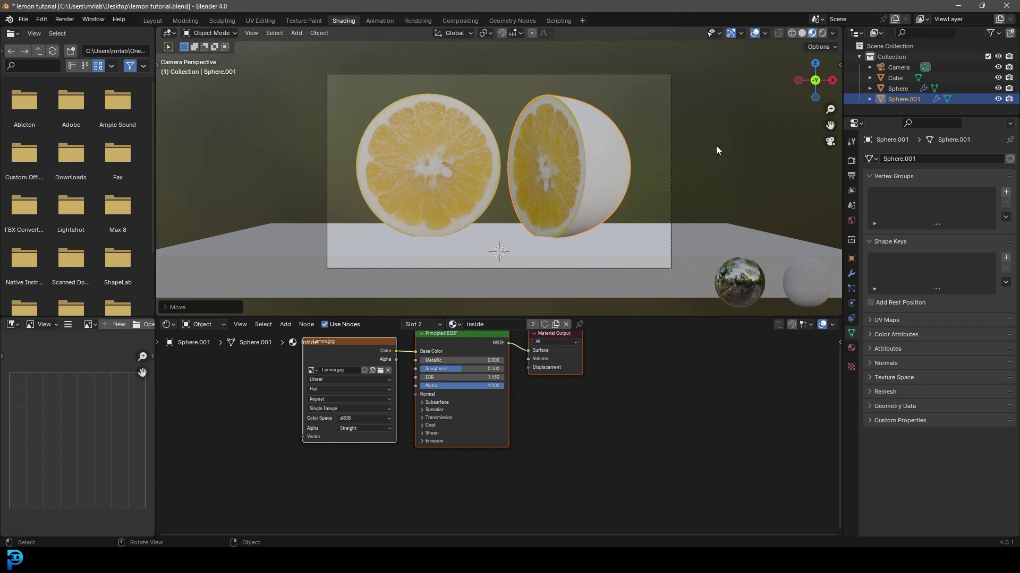
Tilt the right lemon half slightly in camera view so it leans back, and adjust its position on the board
key(r)
key(Escape)
key(r)
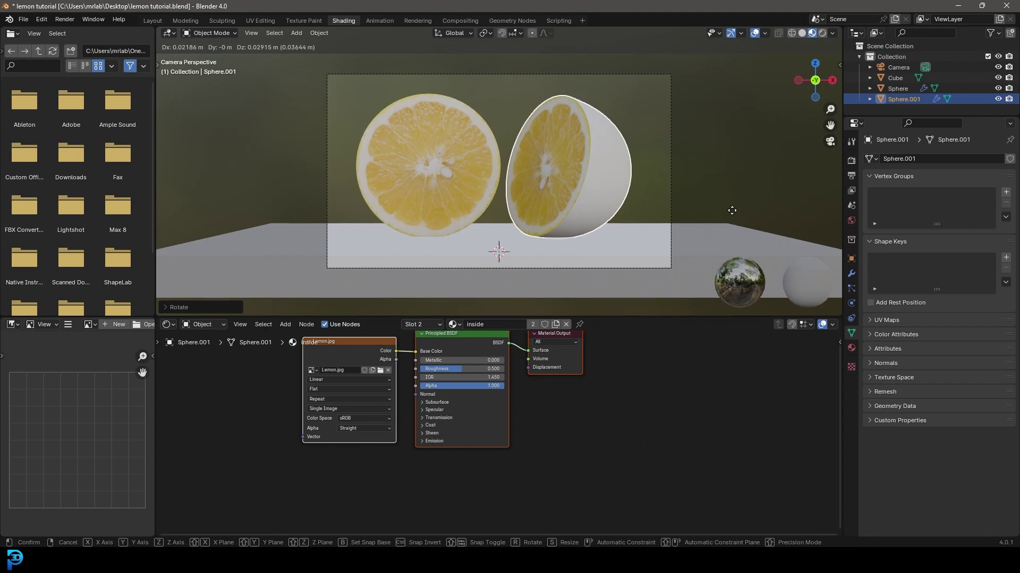
key(Escape)
Rotate the left lemon half about 57 degrees around global Z so its cut face turns toward the right half
click(452, 181)
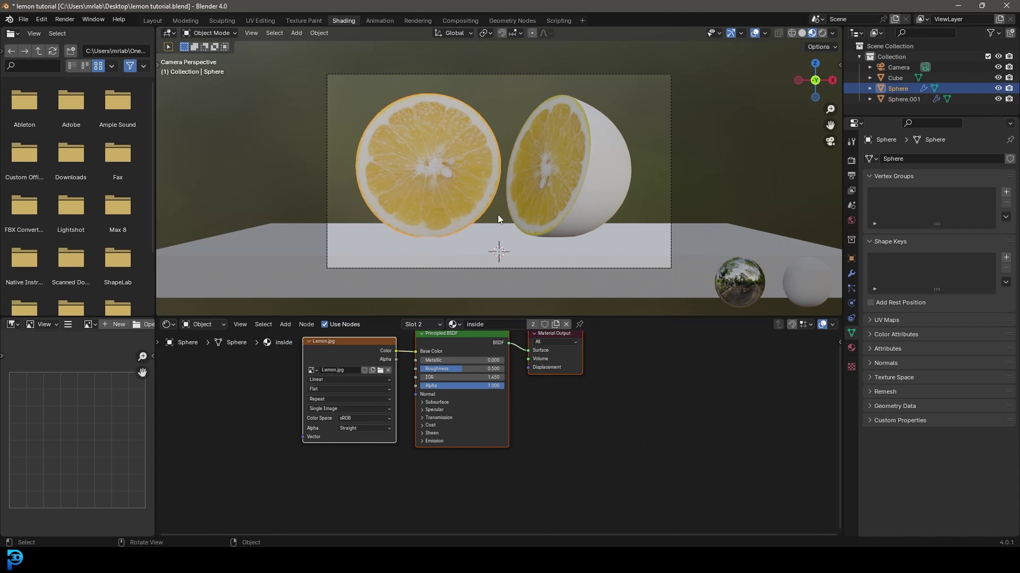
key(r)
key(z)
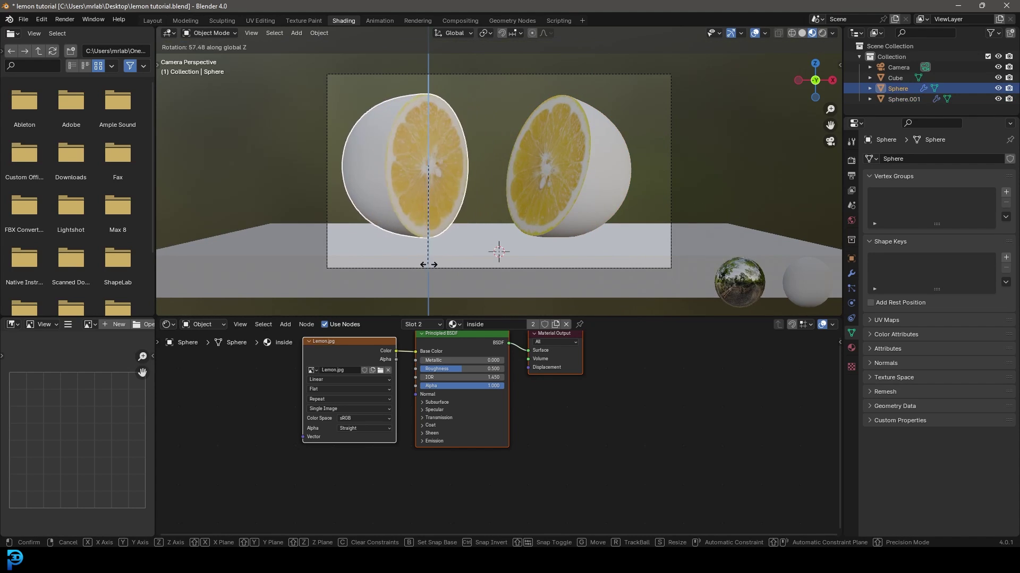
click(432, 266)
Outside the camera view, tilt the left lemon half backward and move it to rest on the board
key(KP_0)
key(r)
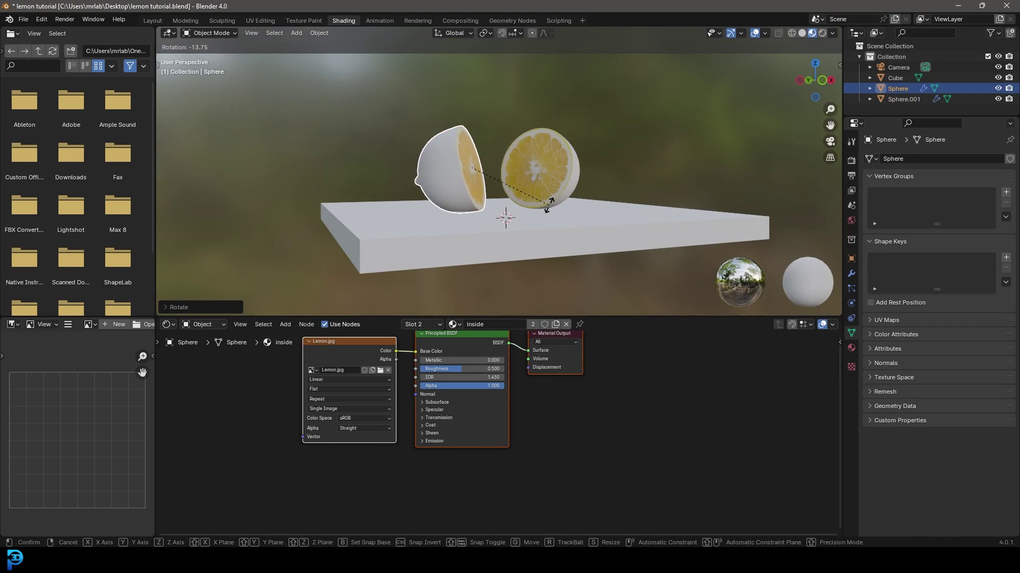
click(525, 220)
scroll(519, 243, up, 3)
key(g)
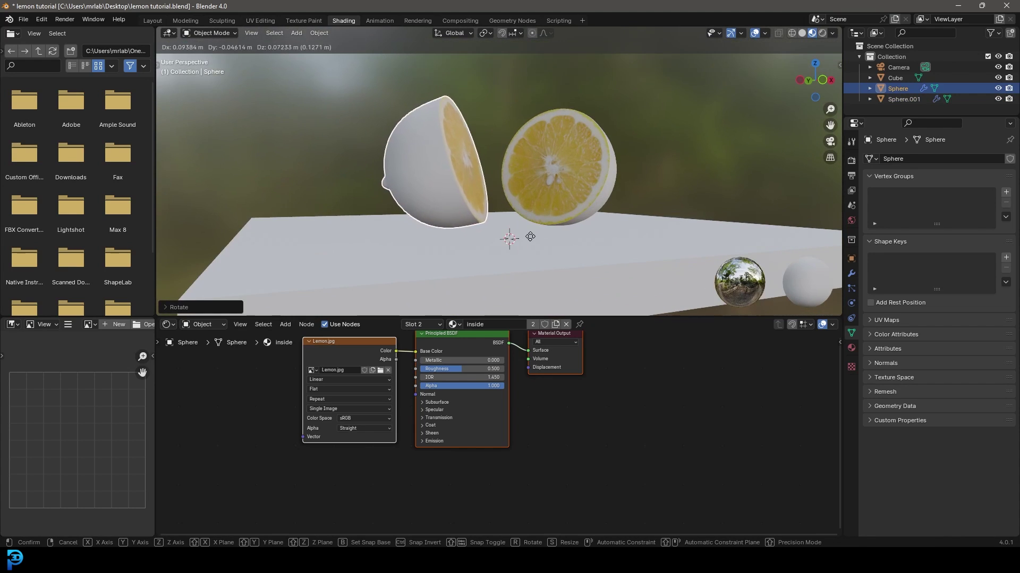
click(530, 236)
In camera view, move the left lemon half along global X until it sits close to the right half
key(KP_0)
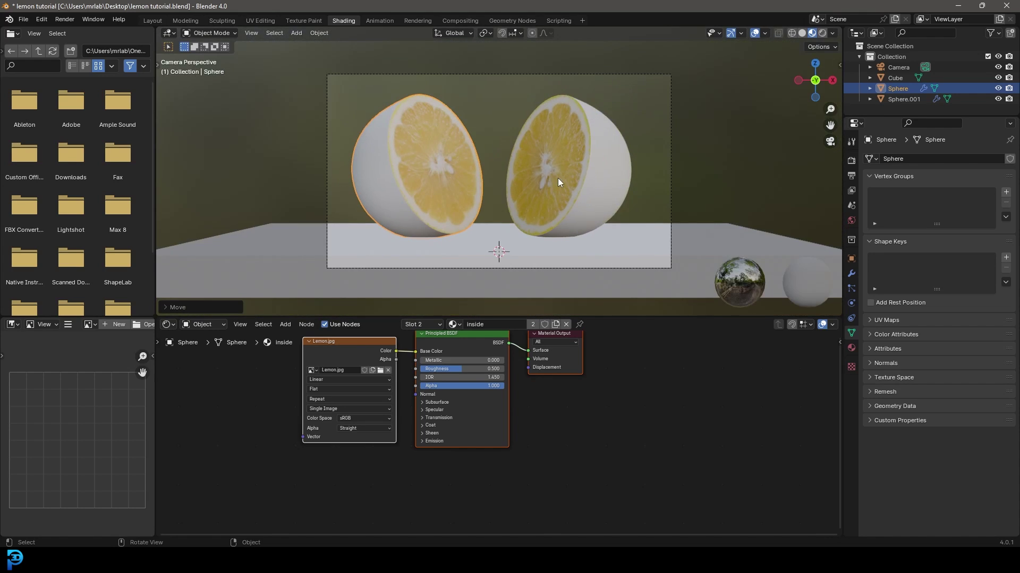
key(g)
key(x)
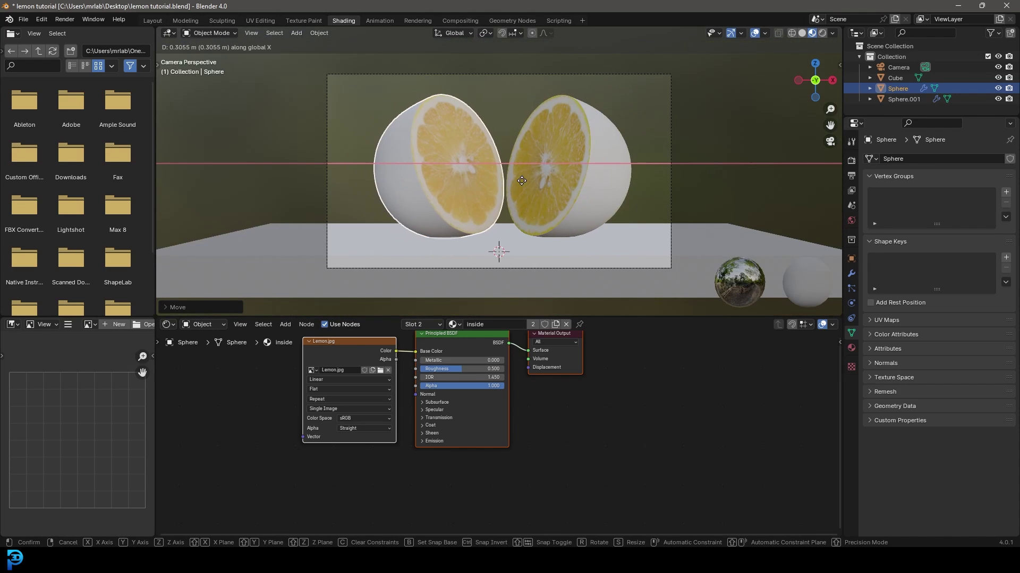
click(518, 180)
Save the file and define a render region around the whole camera frame
key(ctrl+s)
key(ctrl+b)
drag(298, 53, 679, 274)
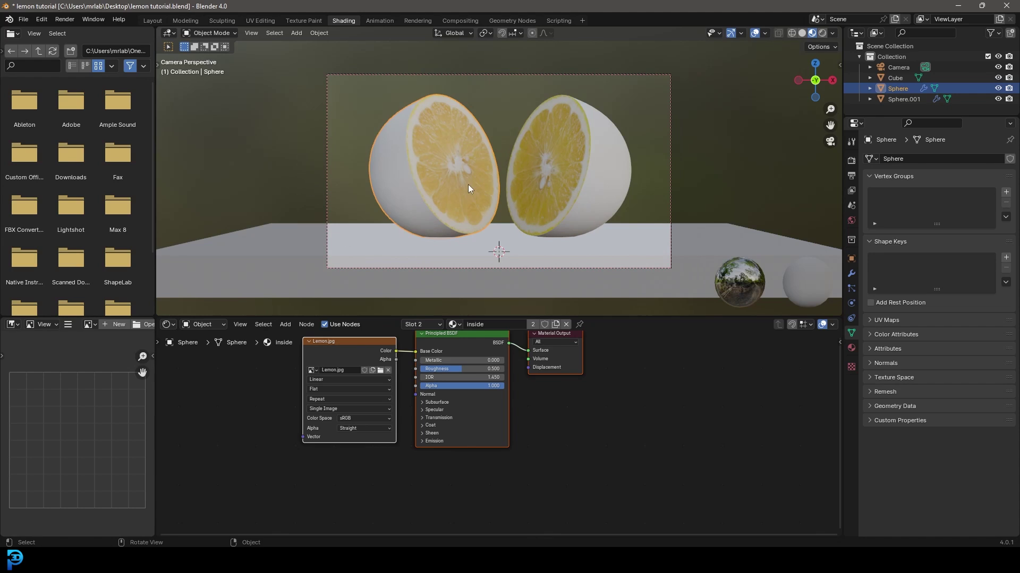
Add an area light raised along Z above the two lemon halves and set its power to 3000 W
key(shift+a)
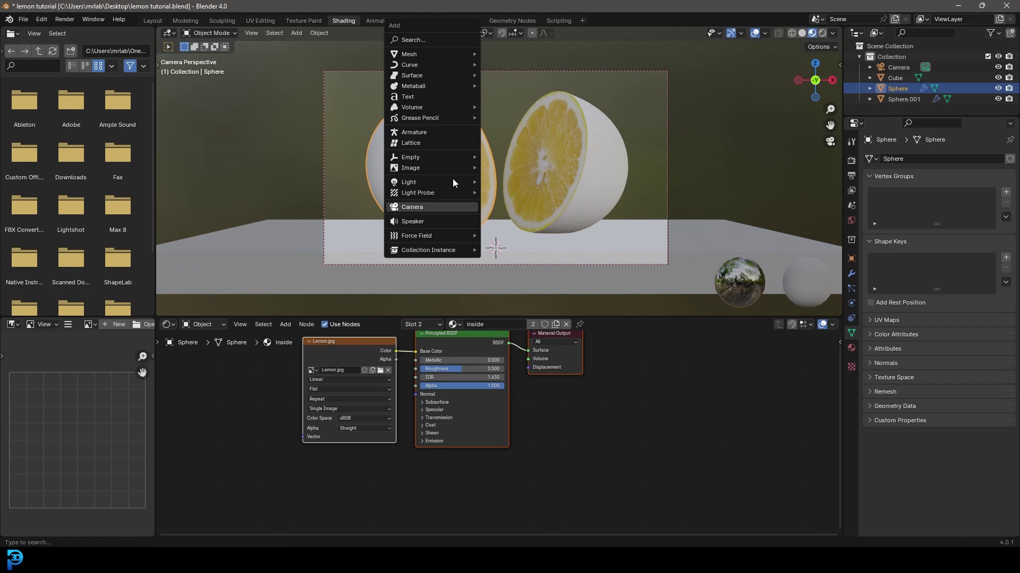
mouse_move(470, 182)
click(505, 218)
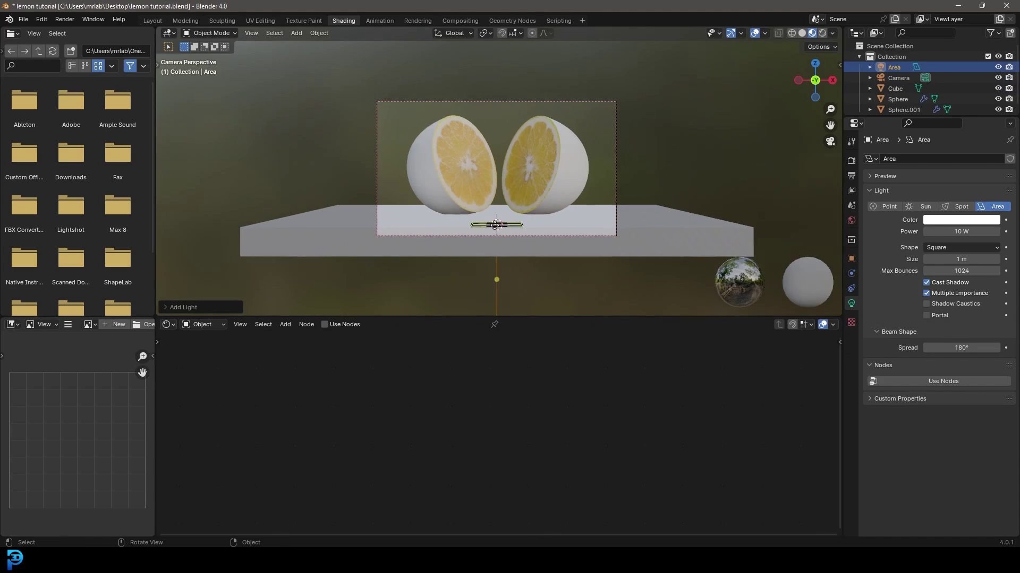
key(g)
key(z)
click(519, 87)
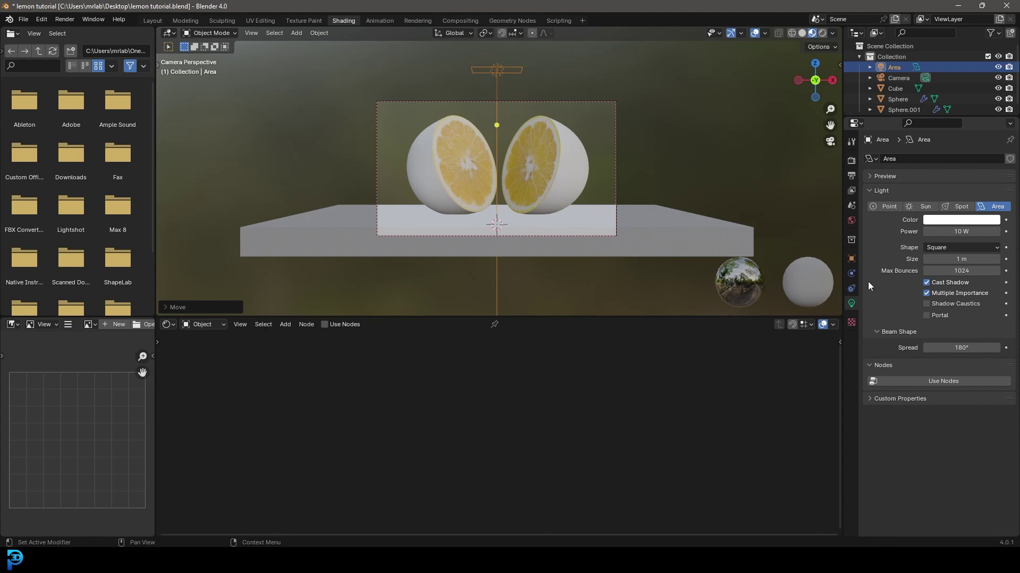
click(966, 231)
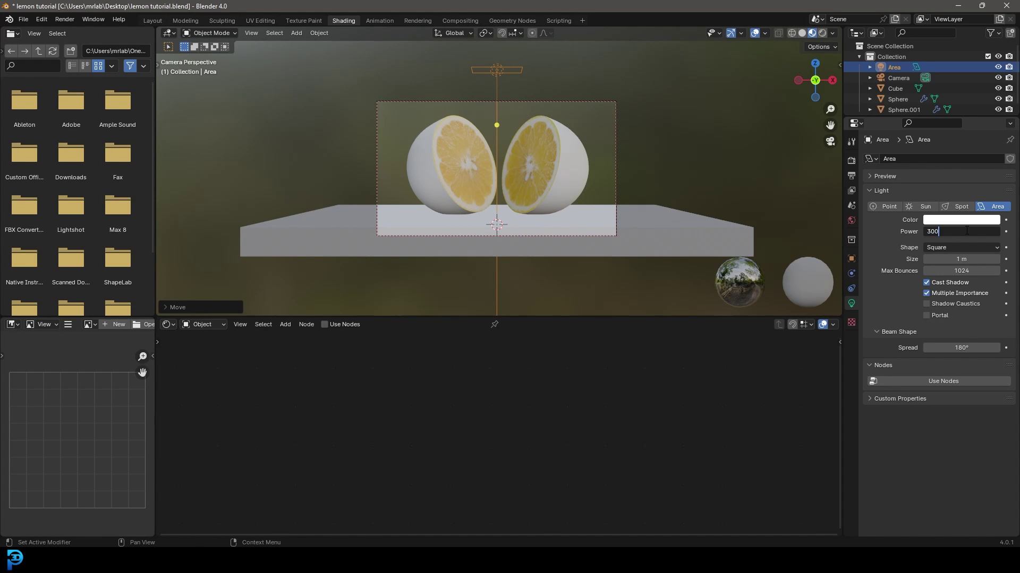
key(Return)
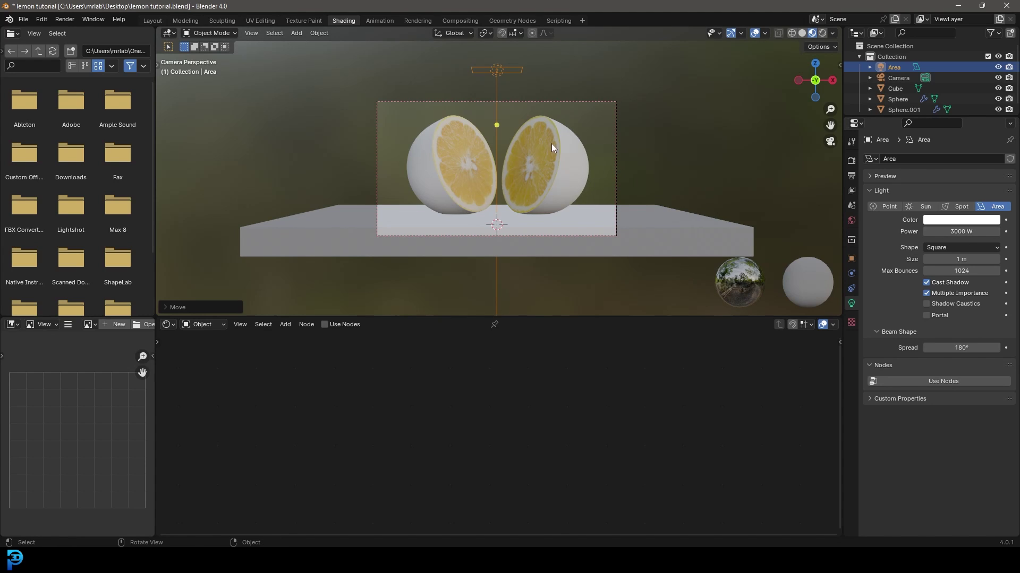
Switch the viewport to rendered shading and enlarge the area light's size to 4.1 m
key(z)
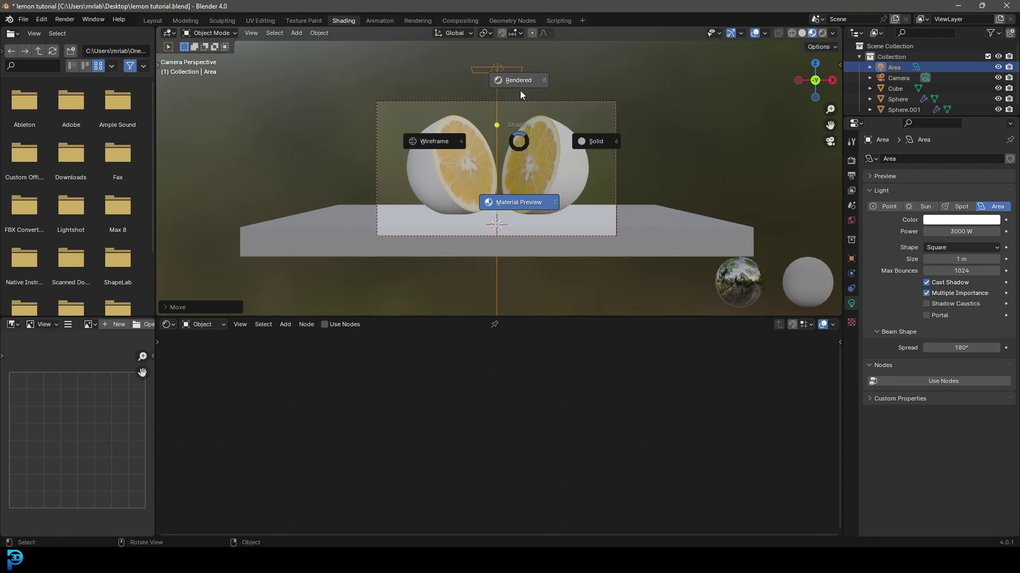
click(519, 80)
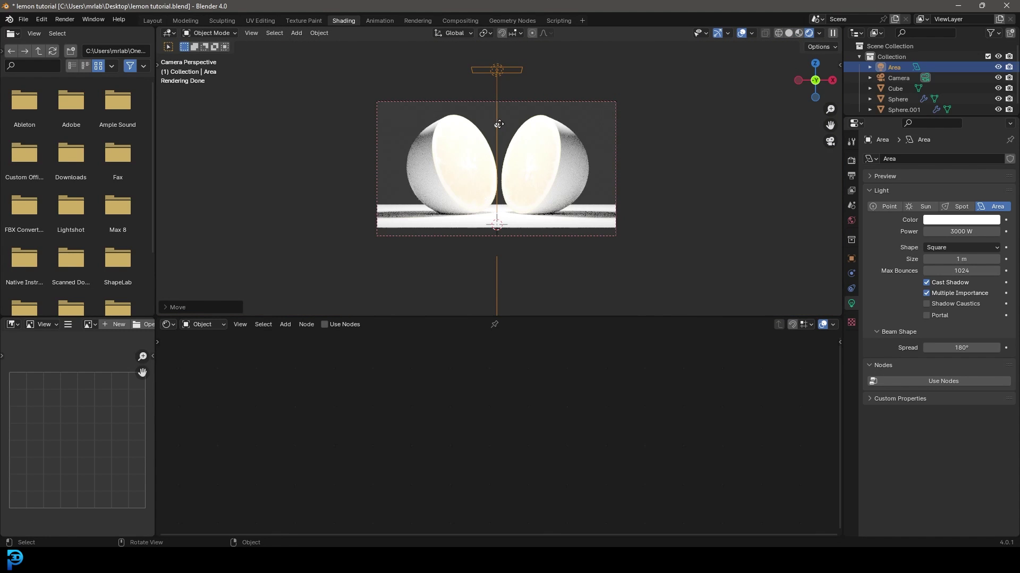
scroll(486, 148, down, 3)
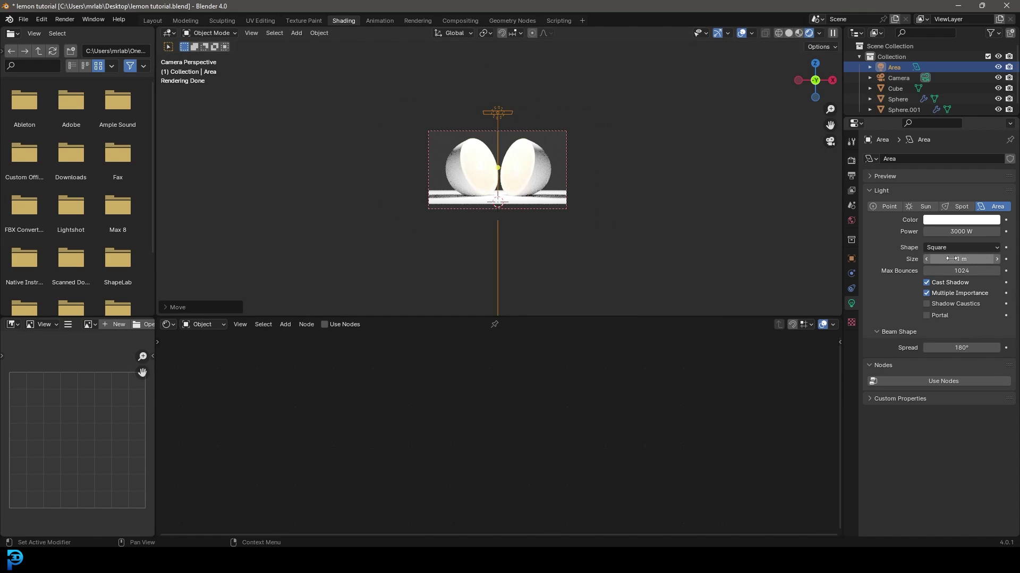
drag(951, 258, 988, 259)
Raise the area light about 3.4 m along global Z and set its power to 1000 W
key(r)
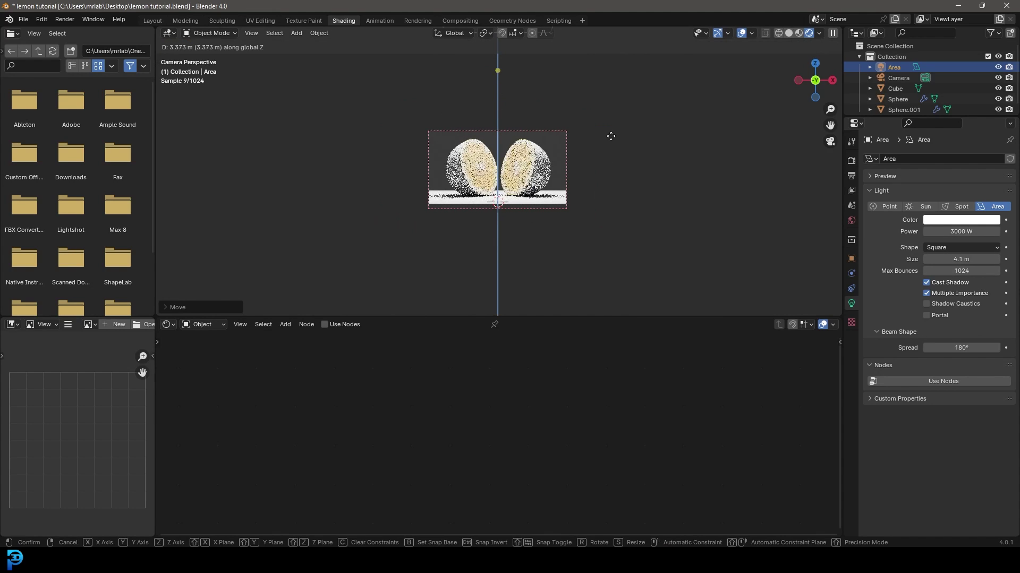
click(609, 137)
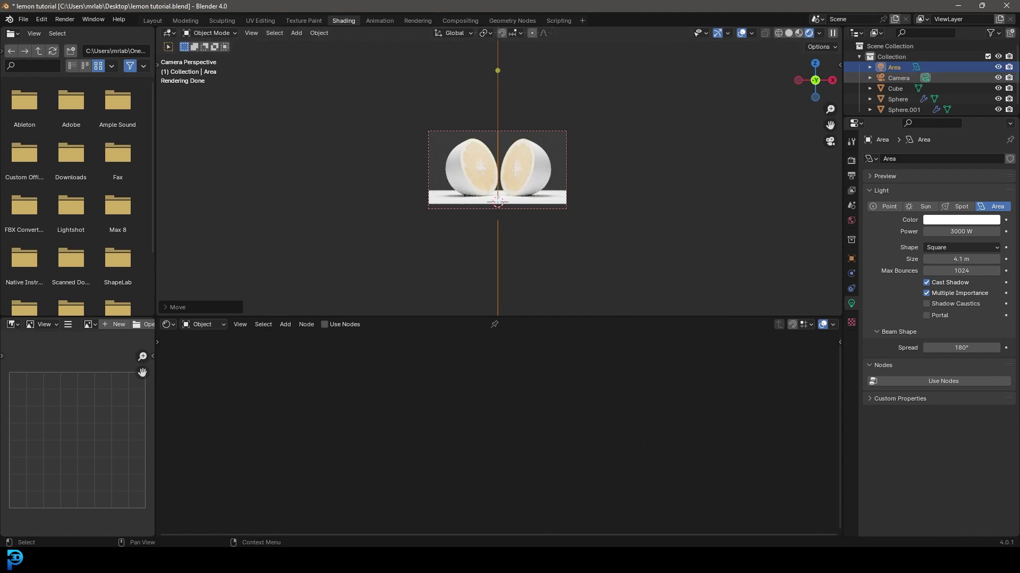
click(956, 231)
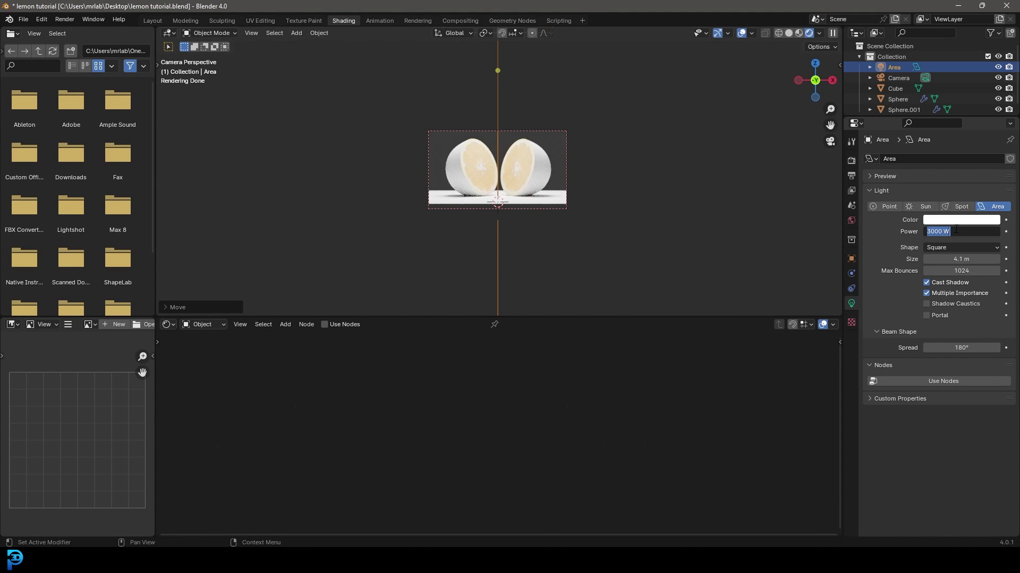
key(Return)
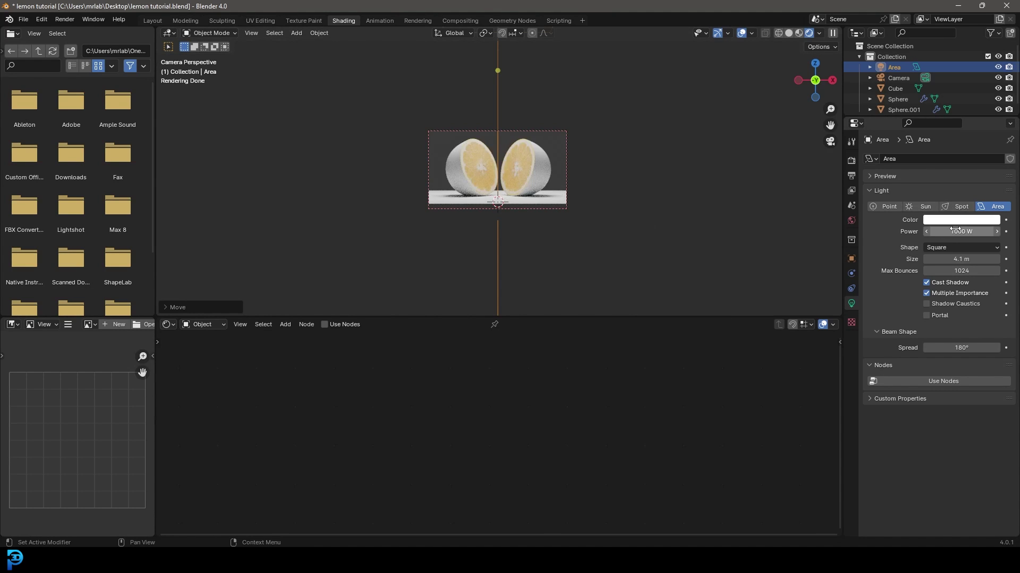
Duplicate the area light to the right of the lemon halves and rotate the copy about 90° to face them
key(shift+d)
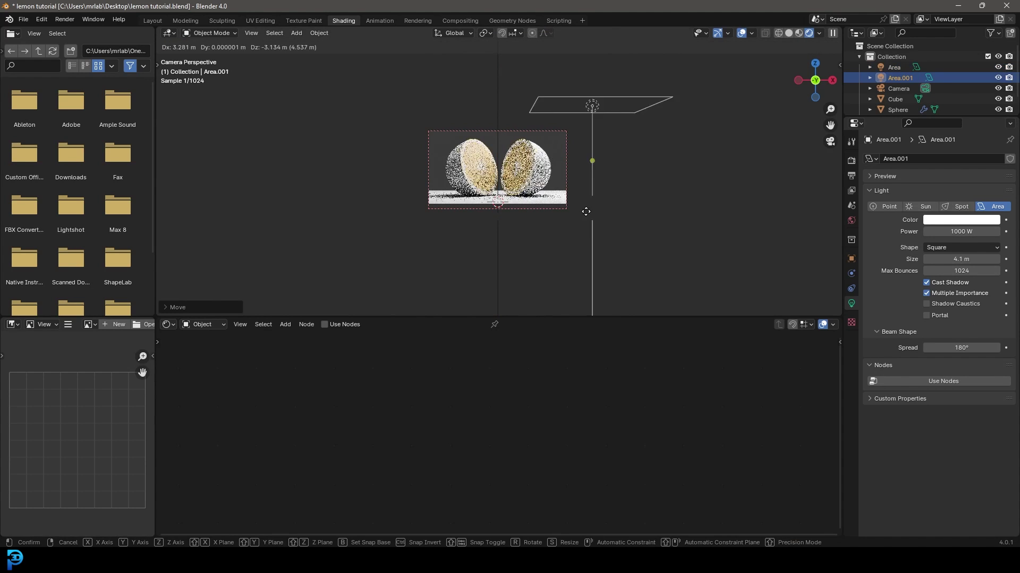
click(636, 234)
scroll(703, 249, up, 2)
shift+middle_drag(703, 250, 667, 275)
key(r)
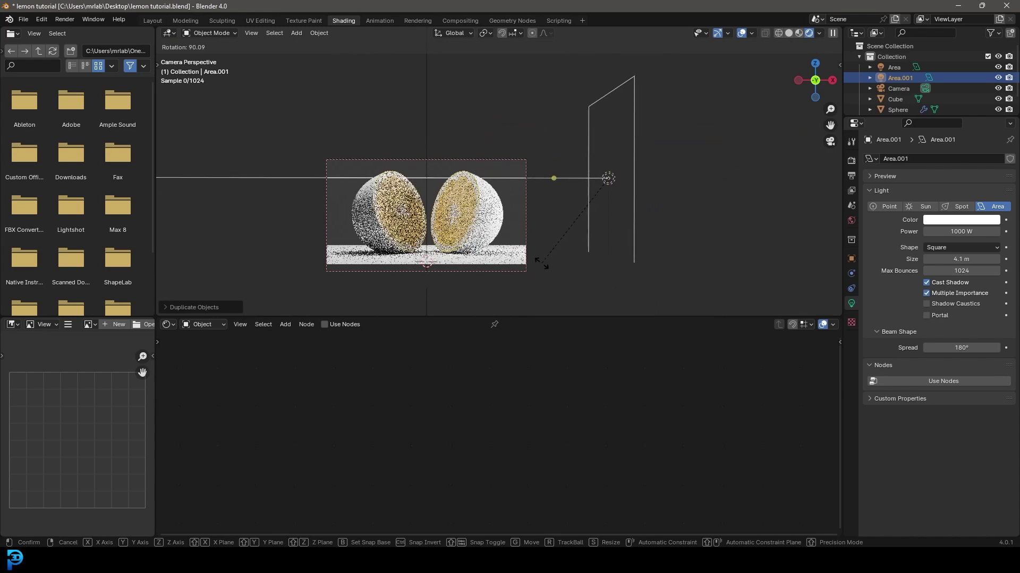
click(542, 263)
Lower the duplicated side light about 0.7 m so it sits level with the lemon halves
scroll(575, 208, up, 2)
shift+middle_drag(576, 208, 611, 218)
key(g)
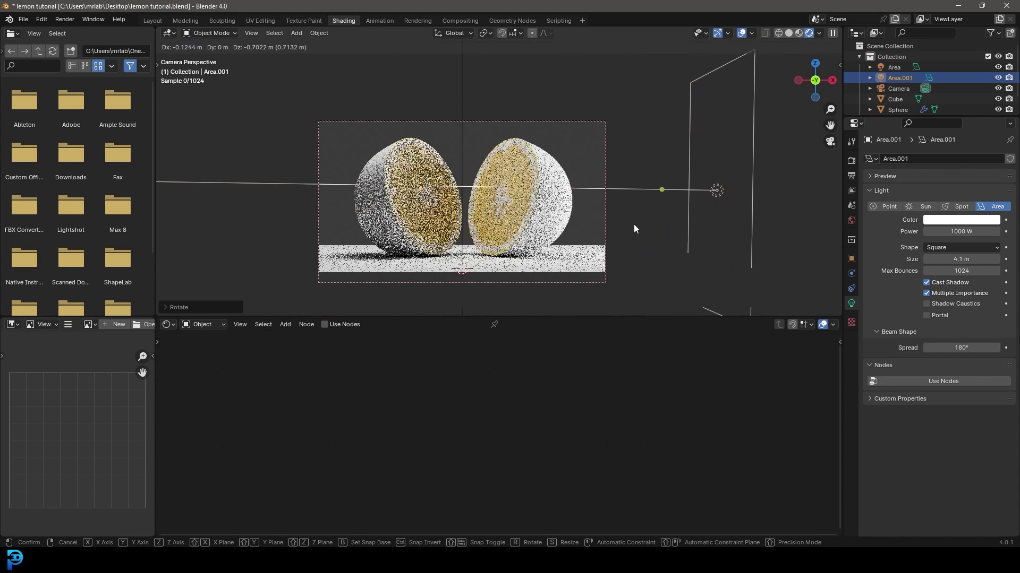
click(634, 228)
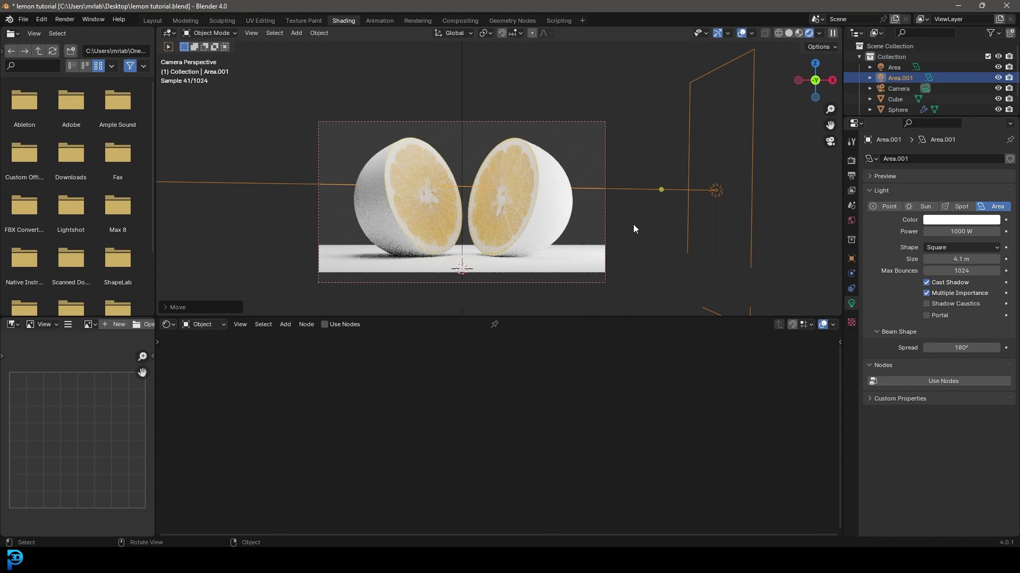
Select the right lemon half and set the base color of its skin material to yellow
shift+middle_drag(580, 228, 617, 176)
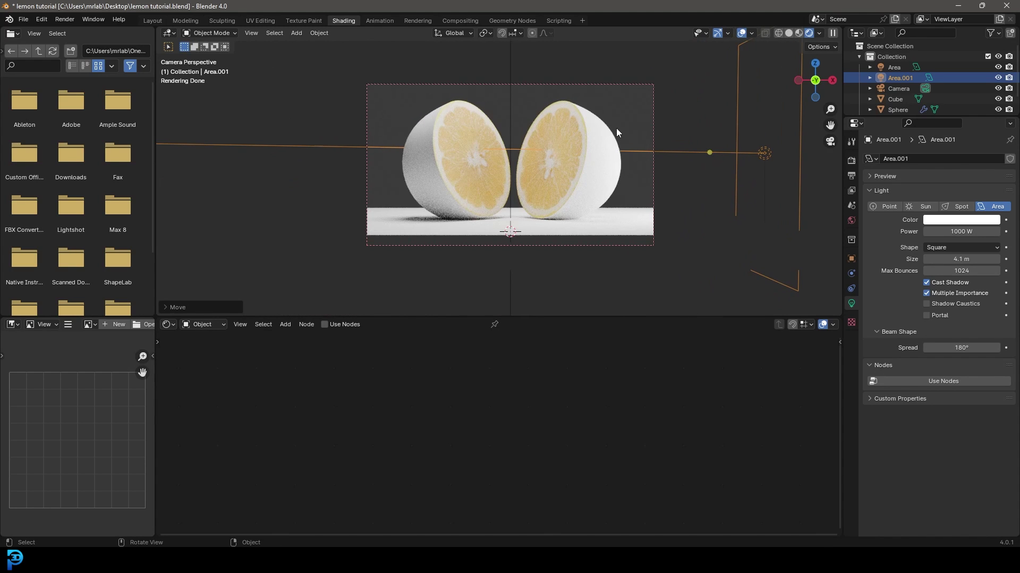
click(598, 122)
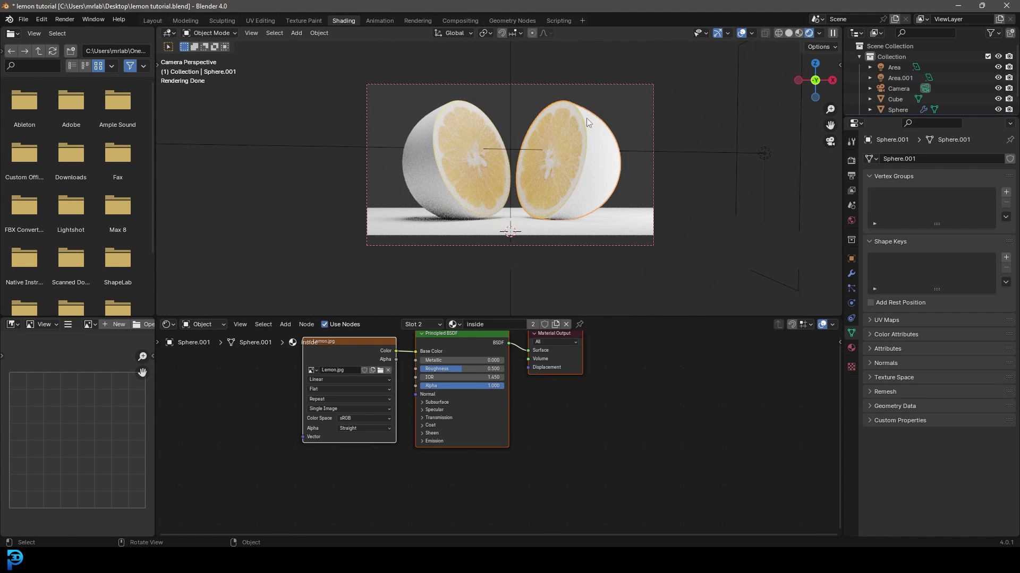
click(851, 347)
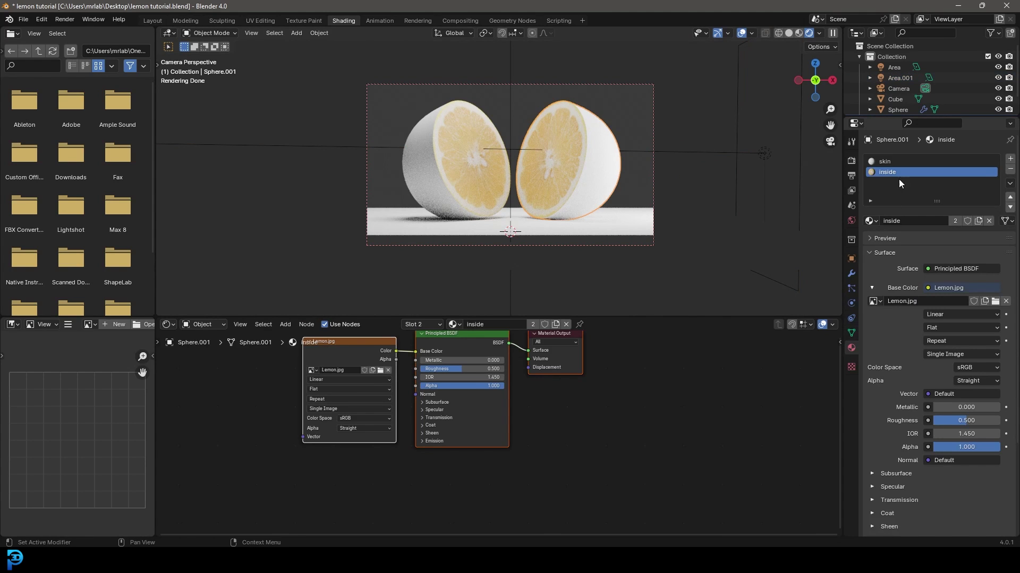
click(891, 160)
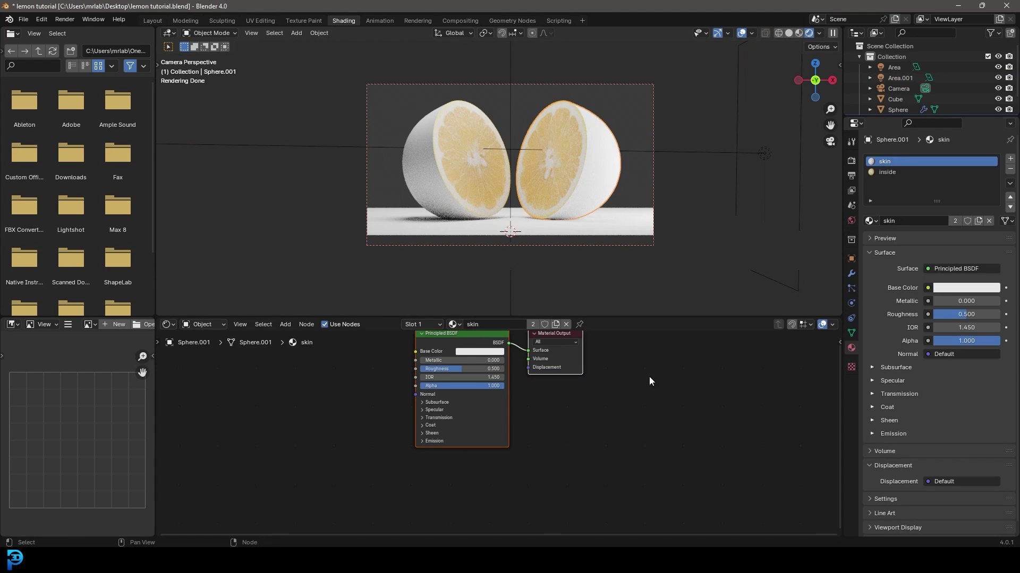
scroll(619, 441, up, 3)
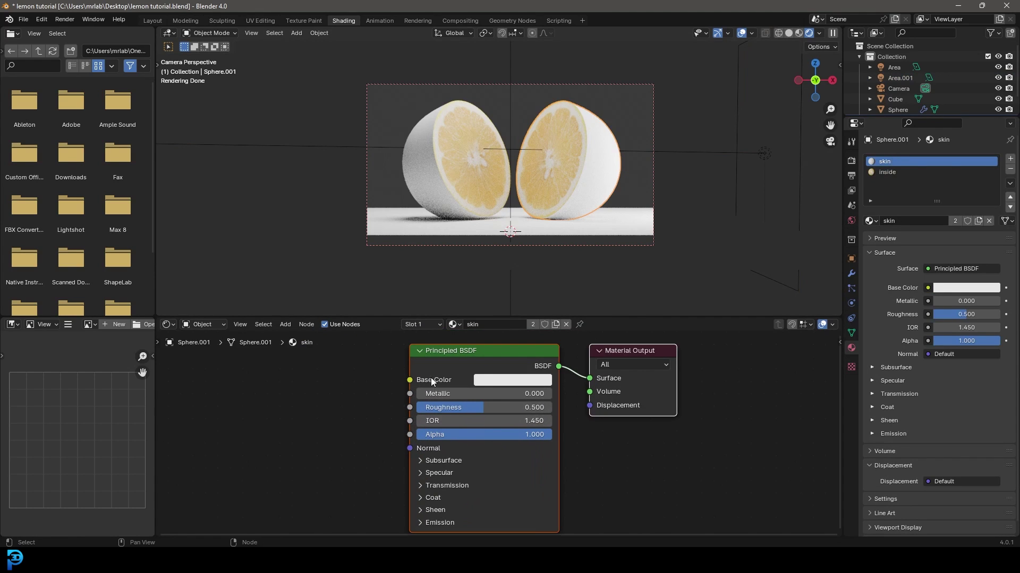
click(486, 381)
drag(496, 278, 495, 267)
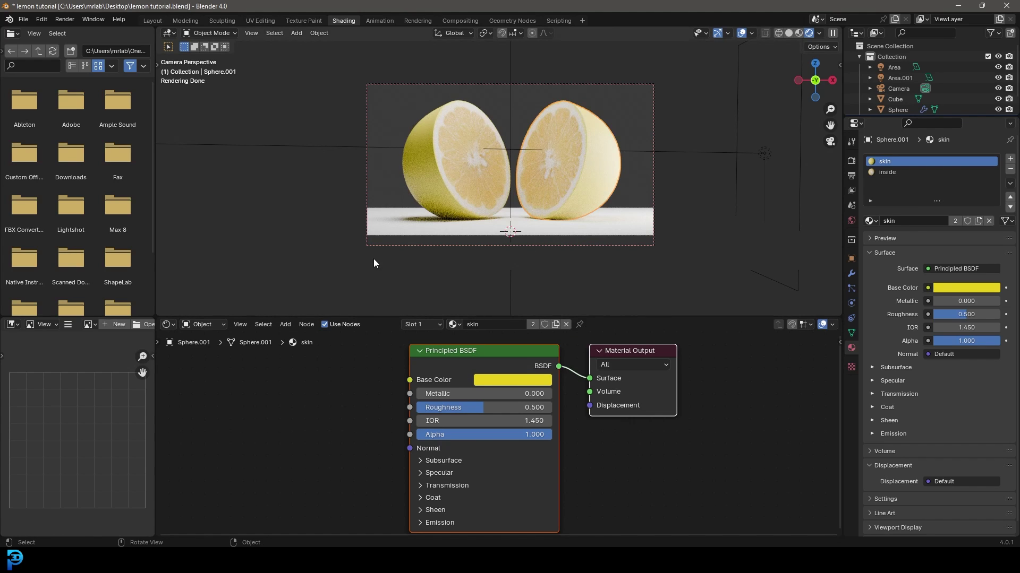
Save the file and switch the viewport to solid shading
middle_drag(323, 419, 446, 409)
key(ctrl+s)
key(z)
click(545, 142)
Add a Noise Texture node to the skin material and connect its Color output to the Principled BSDF's Normal input
middle_drag(374, 376, 406, 378)
key(shift+a)
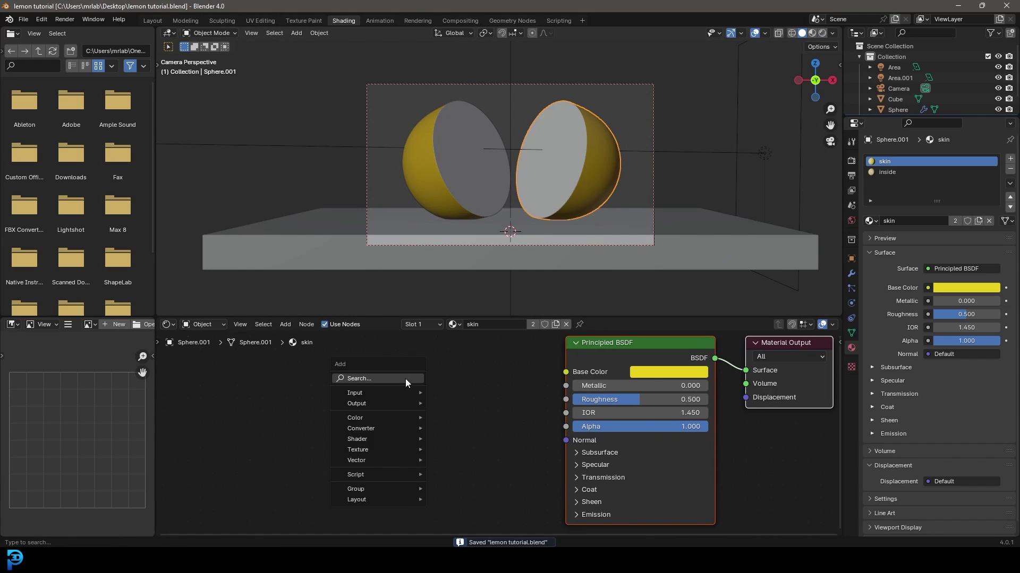
text(noi)
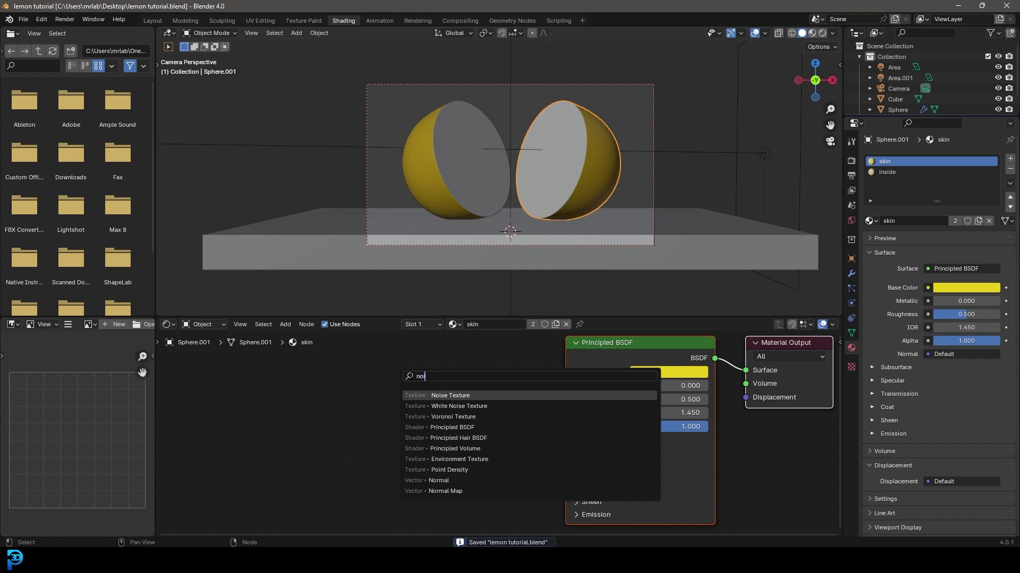
key(Return)
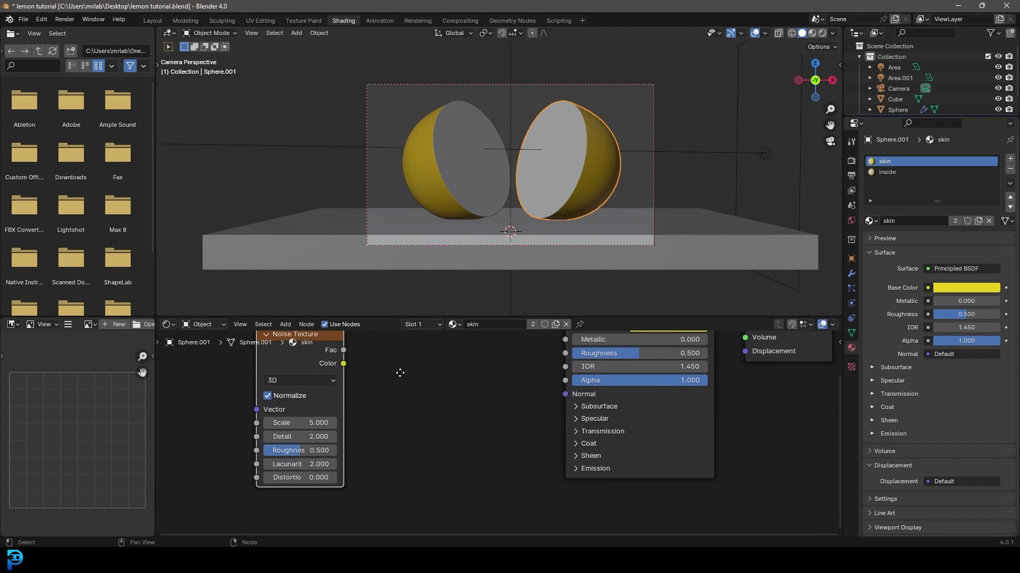
drag(341, 378, 564, 408)
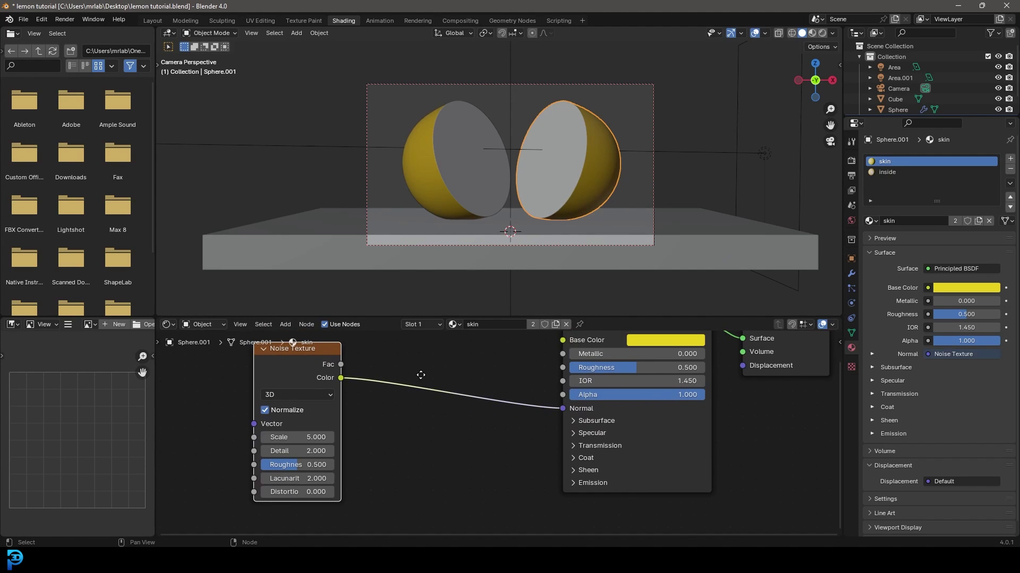
Insert a Color Ramp node on the link between the Noise Texture and the Principled BSDF
middle_drag(419, 376, 463, 396)
key(shift+a)
text(colol)
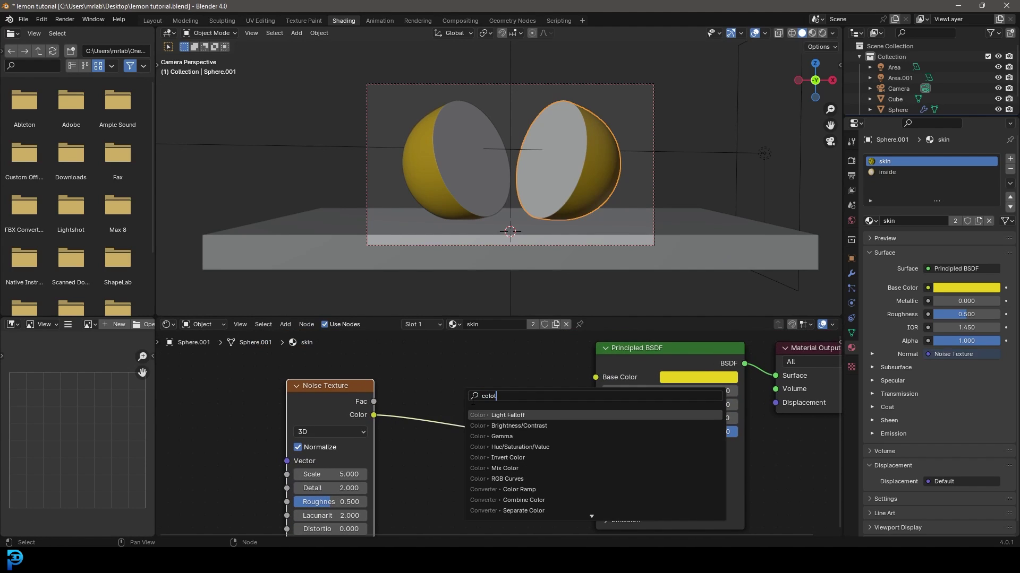
key(BackSpace)
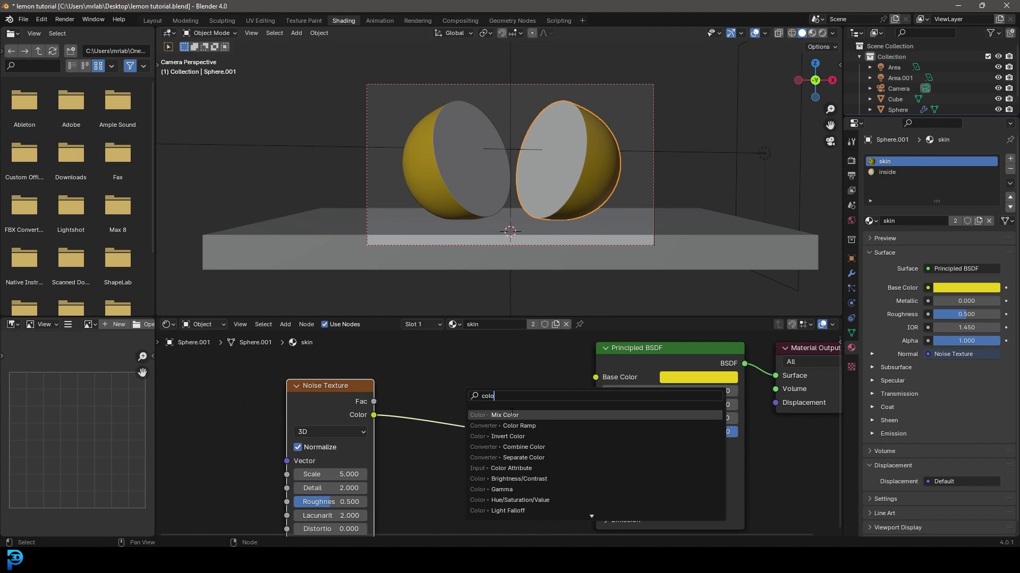
key(Down)
key(Return)
click(495, 463)
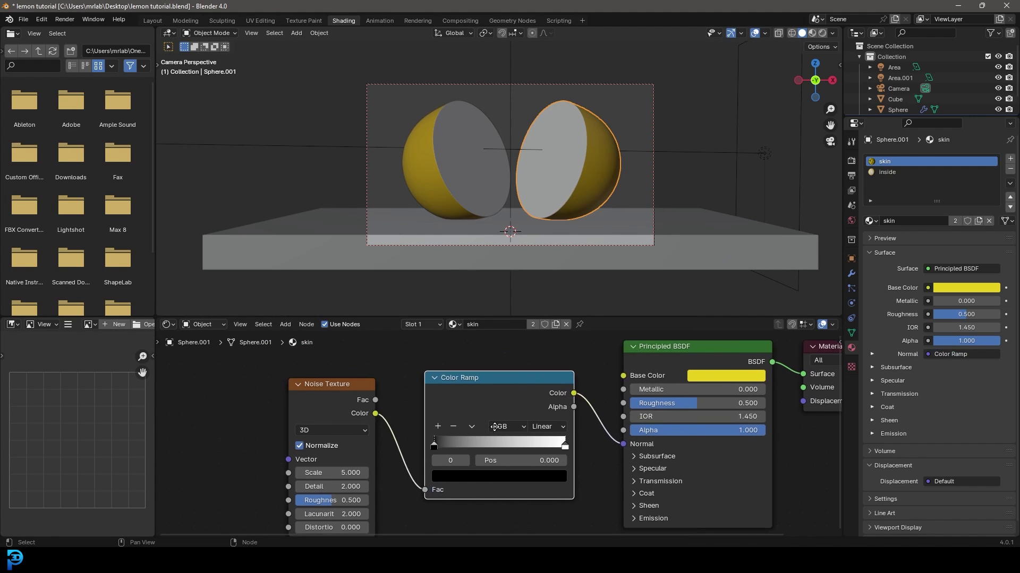
middle_drag(496, 463, 534, 417)
Insert a Bump node between the Color Ramp and the Principled BSDF, feeding the ramp's Color into the Bump's Height
scroll(534, 416, down, 2)
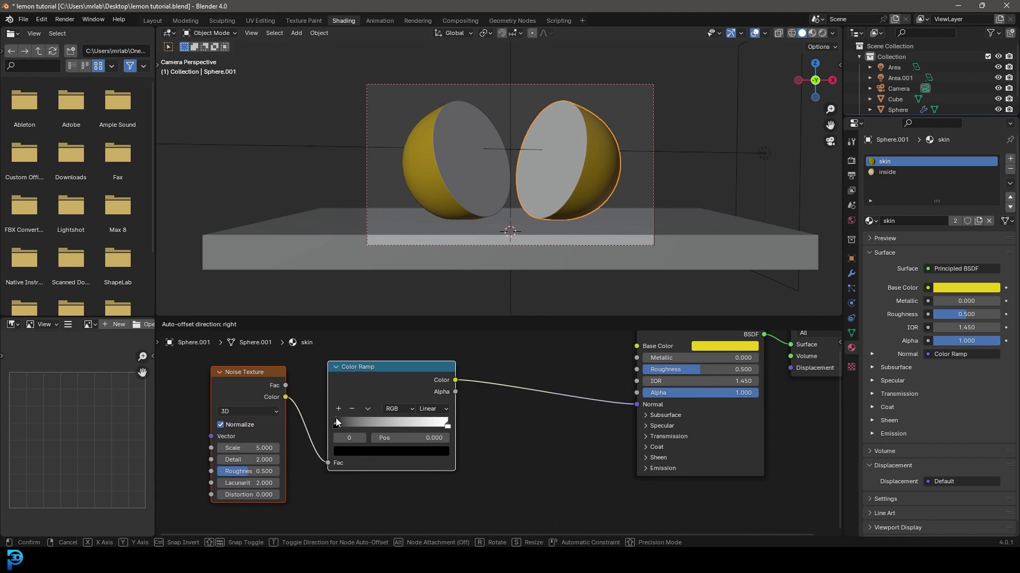
key(shift+a)
text(bump)
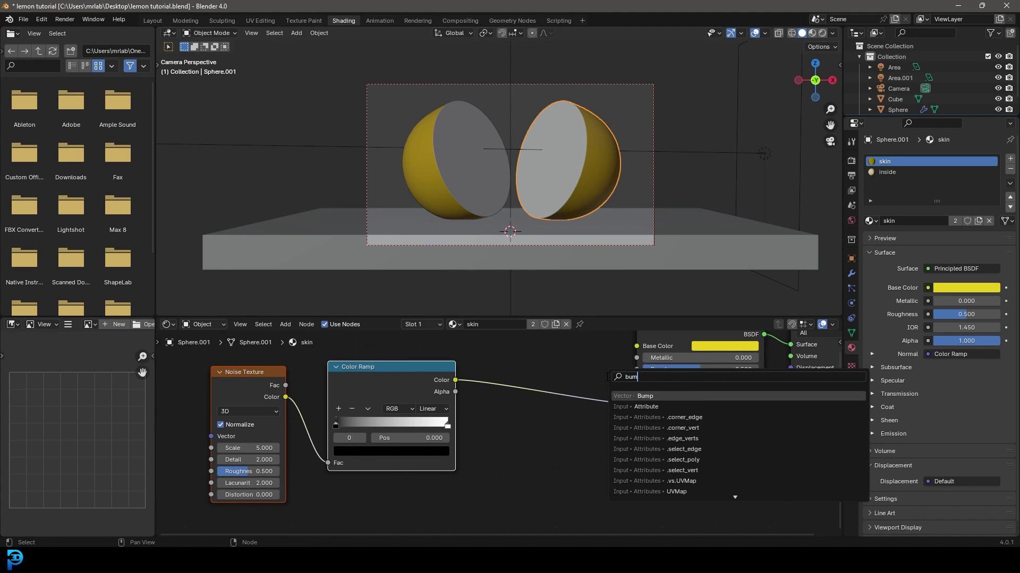
click(629, 397)
click(506, 381)
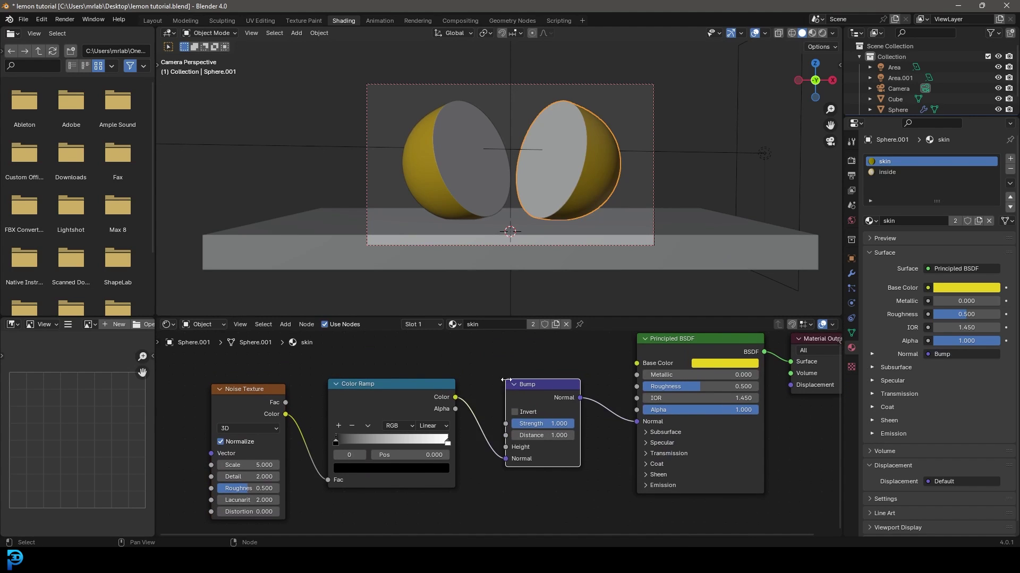
mouse_move(505, 462)
mouse_down()
mouse_move(489, 466)
mouse_move(510, 447)
mouse_up()
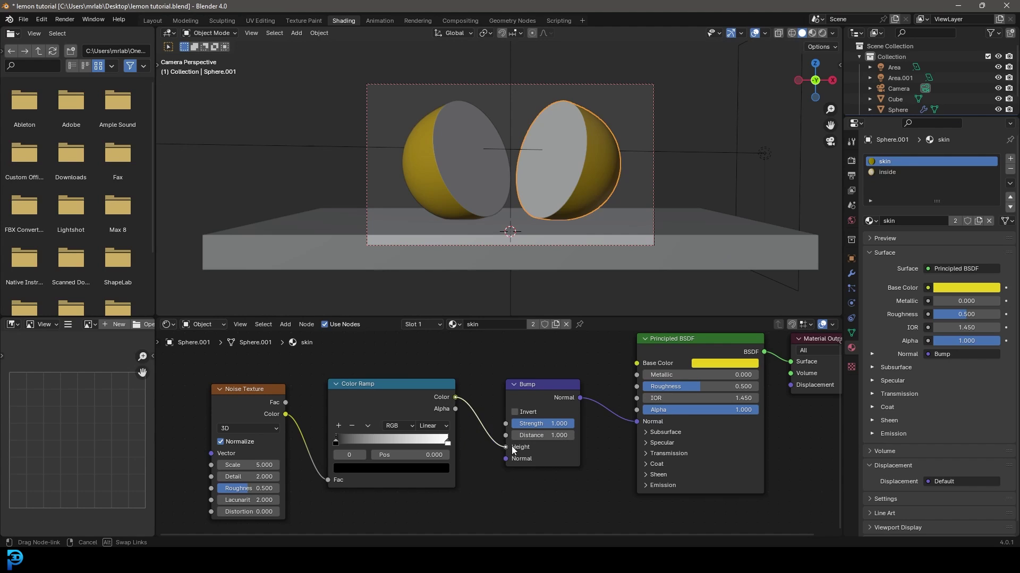
Set the Noise Texture's scale to 58 and save the file
middle_drag(535, 393, 606, 351)
double_click(310, 423)
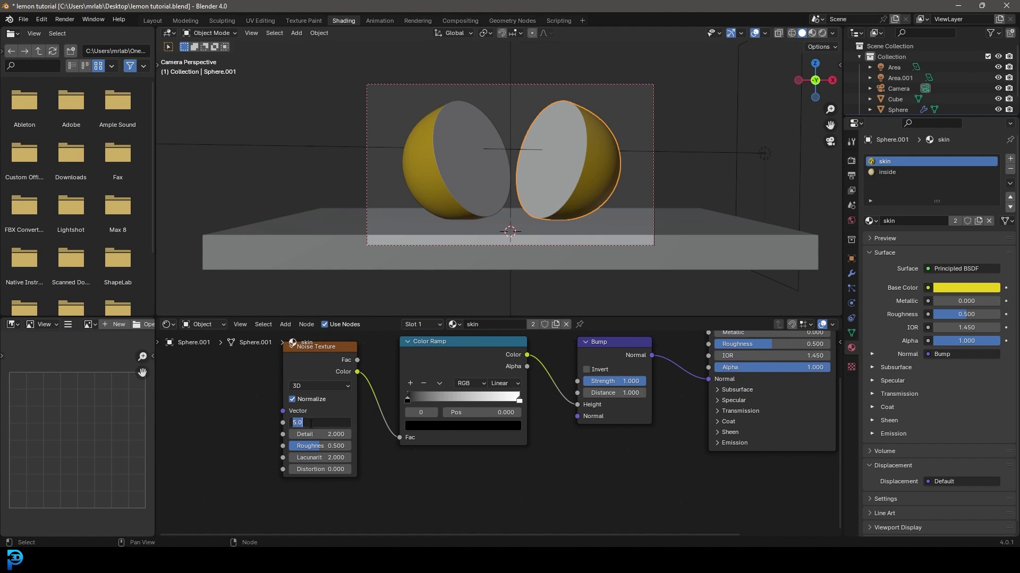
key(Return)
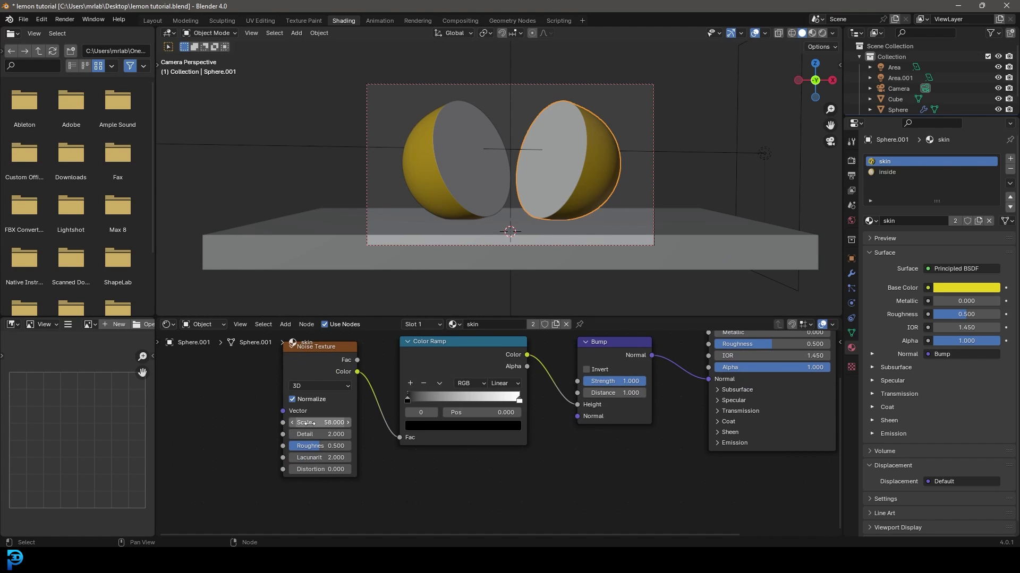
key(ctrl+s)
Return the viewport to rendered shading and reduce the Bump node's strength to 0.267
scroll(521, 173, up, 3)
key(z)
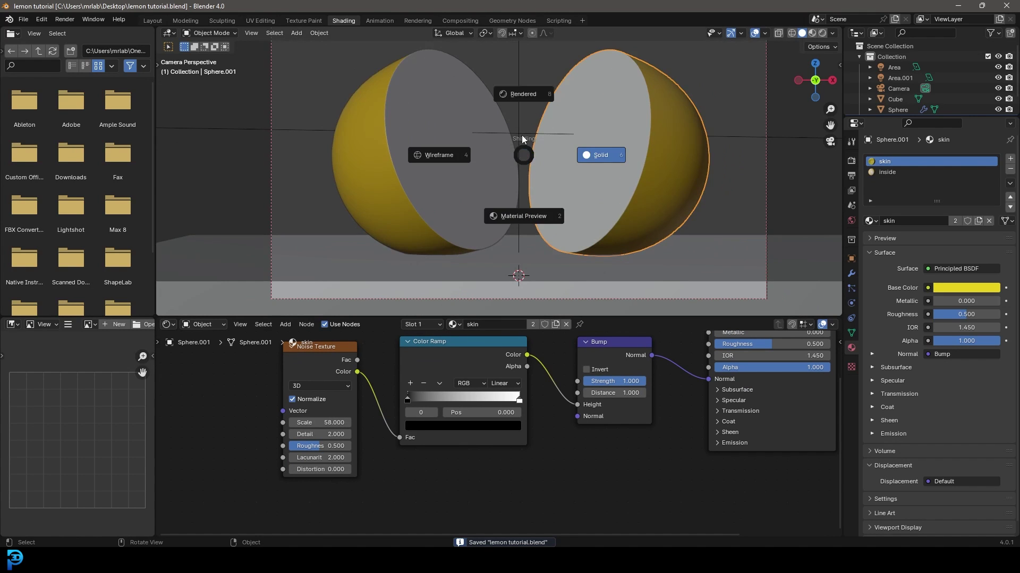
click(532, 95)
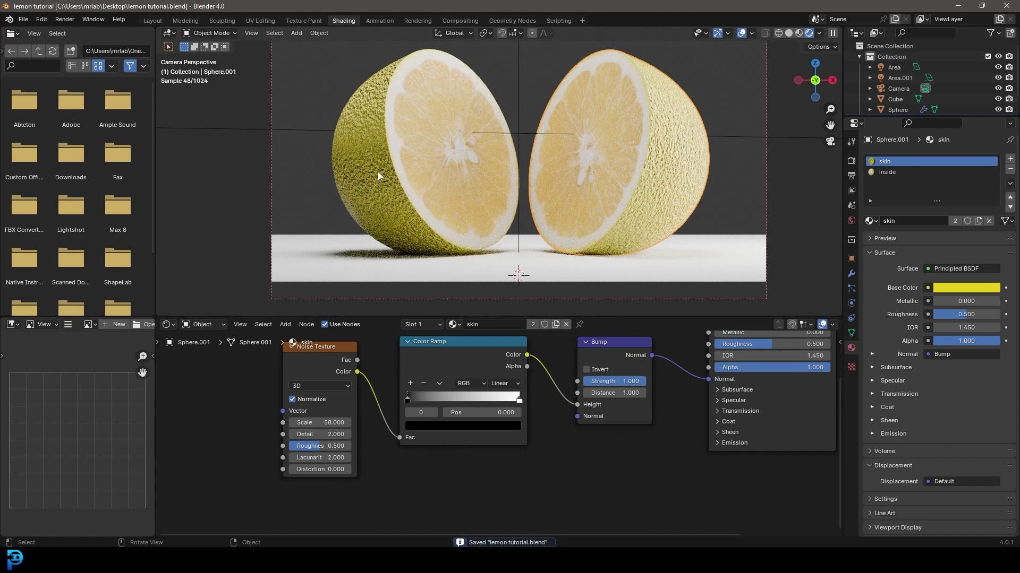
scroll(579, 438, up, 2)
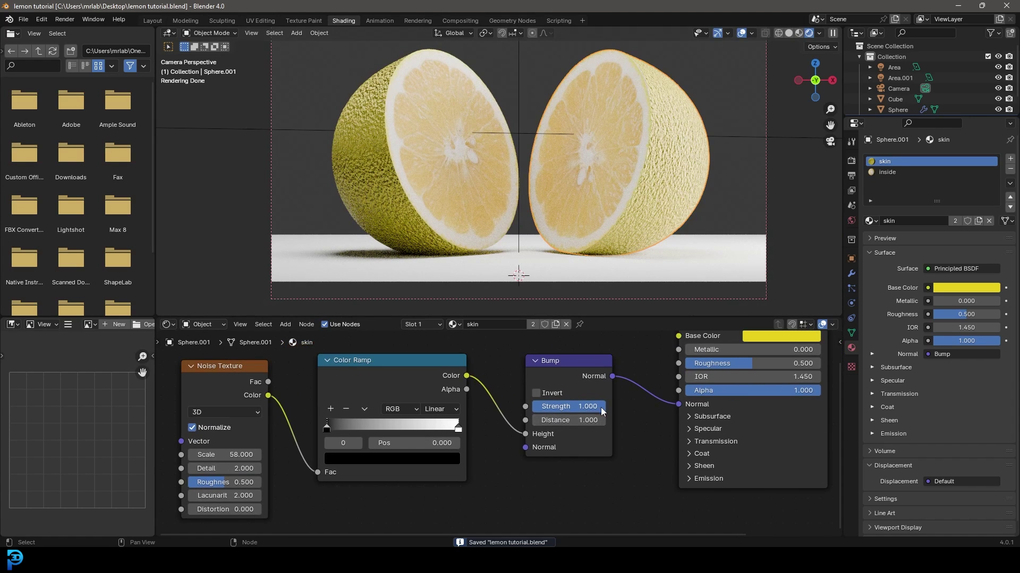
drag(602, 408, 550, 408)
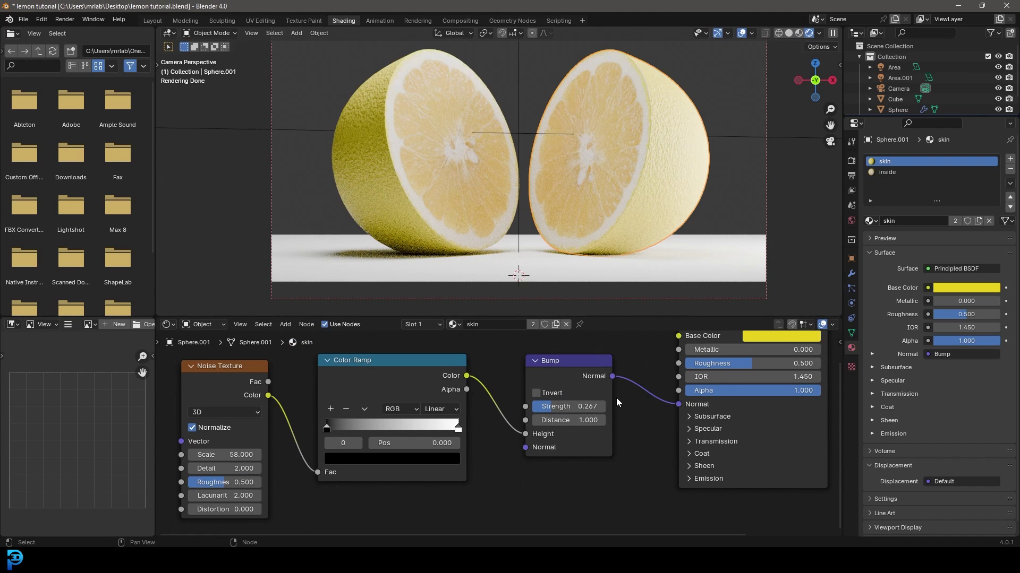
Set the Noise Texture's scale to 120 for a finer skin texture
click(217, 454)
text(120)
key(Return)
middle_drag(697, 409, 491, 438)
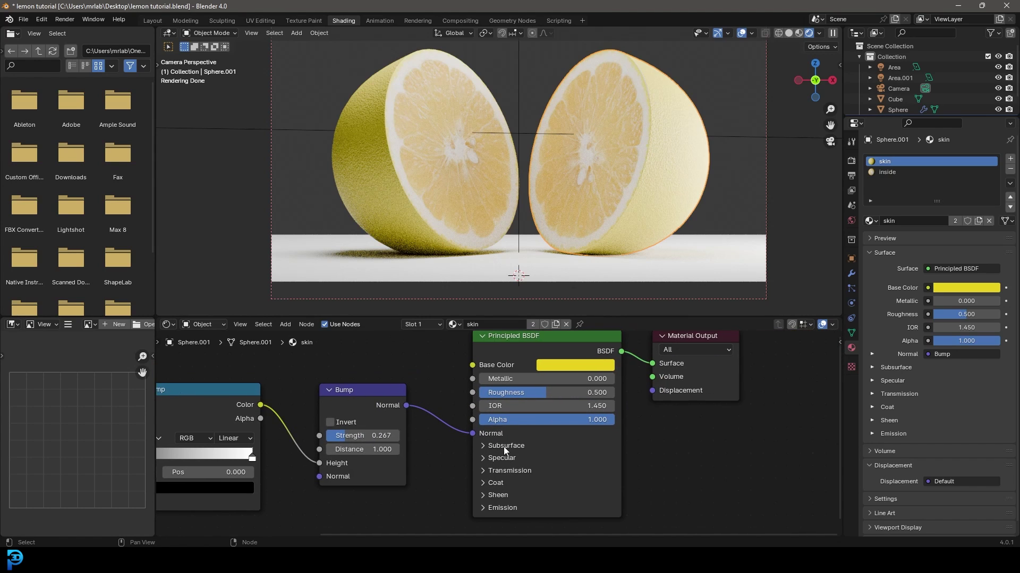
Set the subsurface weight of the lemon's skin material to 0.4
click(503, 446)
click(576, 475)
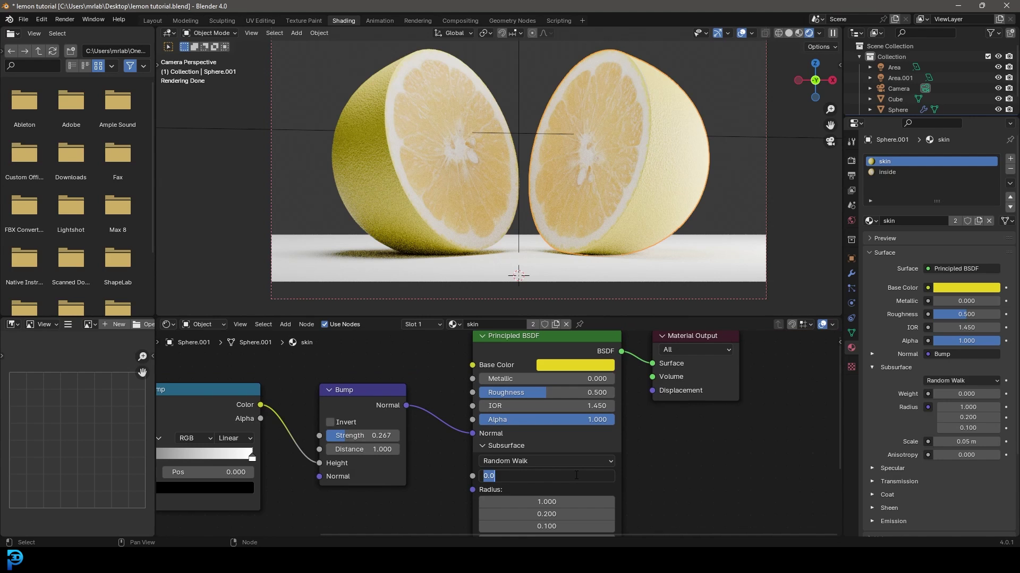
text(.4)
key(Return)
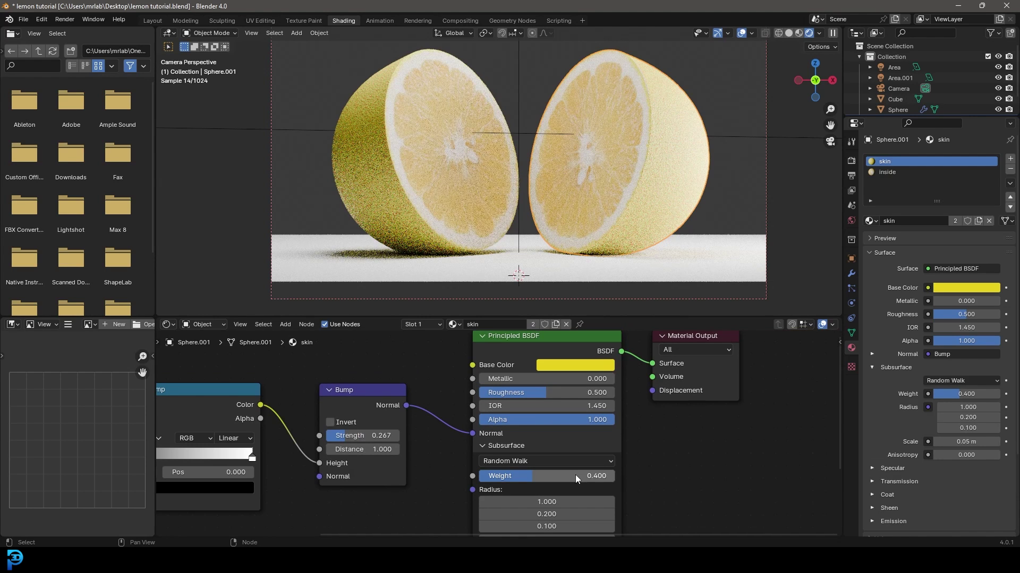
Set the subsurface weight of the inside material to 0.5 and save the file
click(889, 172)
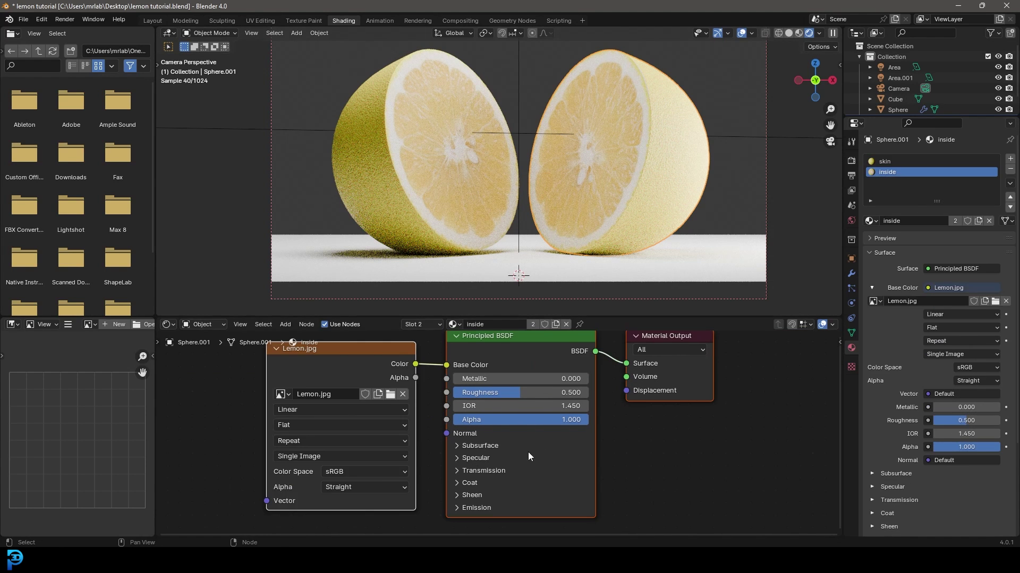
click(467, 446)
click(544, 477)
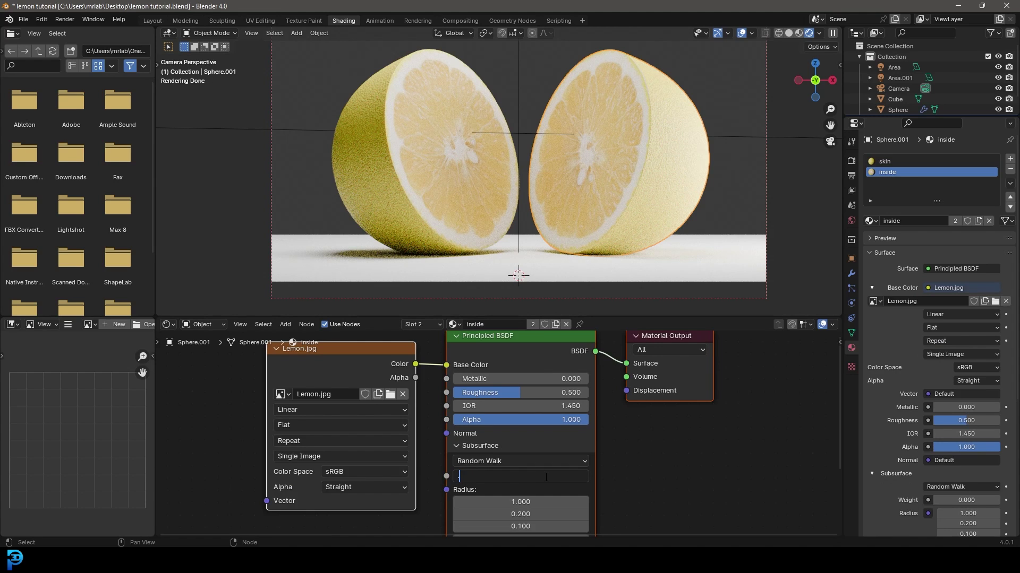
text(.5)
key(Return)
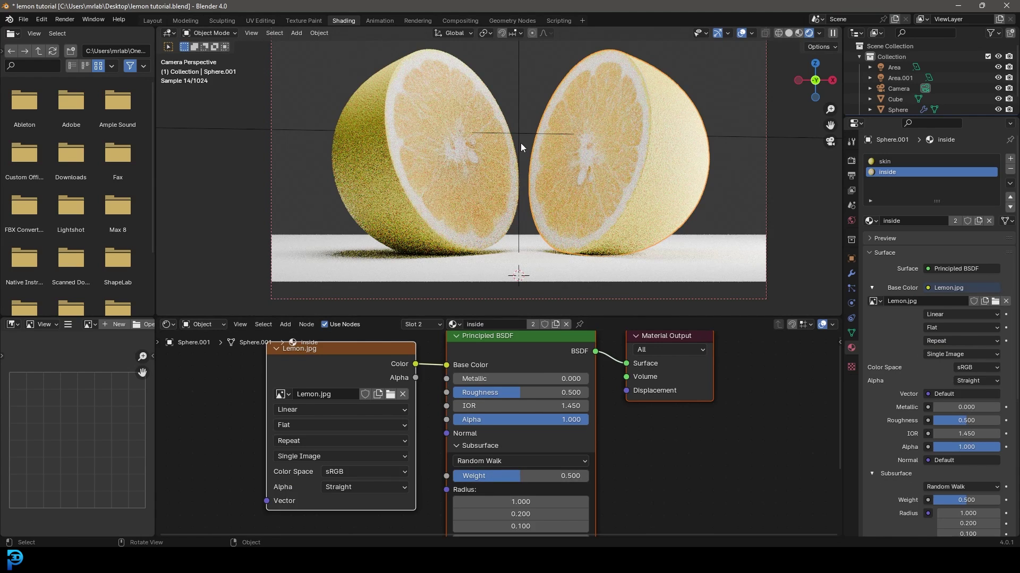
key(ctrl+s)
Switch the viewport to solid shading and give the board a new material
key(z)
click(625, 254)
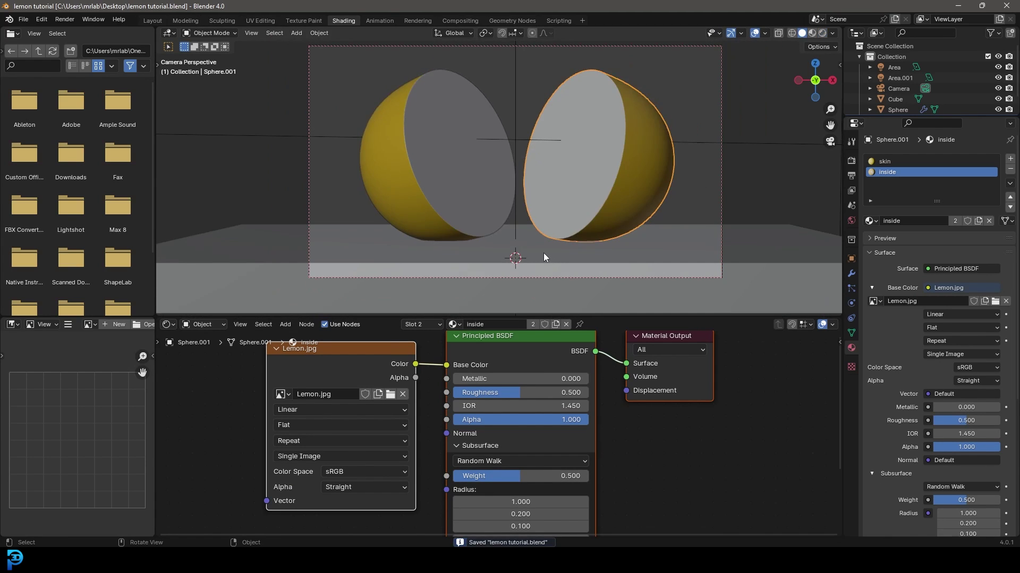
click(543, 253)
click(511, 324)
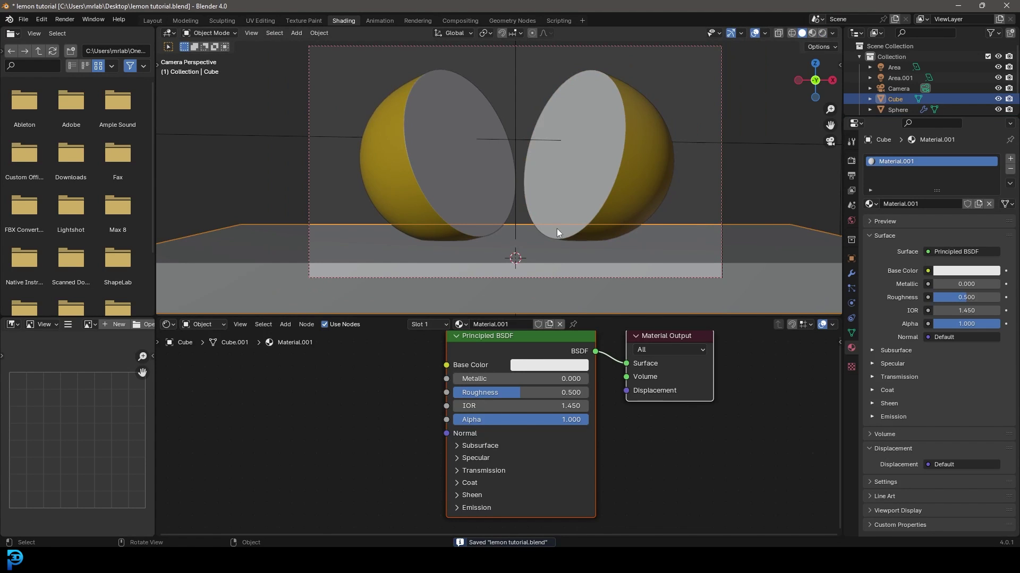
Add an Image Texture node to the board's material, feeding its Color into the Principled BSDF's Base Color
middle_drag(556, 229, 521, 247)
middle_drag(519, 377, 632, 392)
drag(559, 380, 414, 400)
text(image)
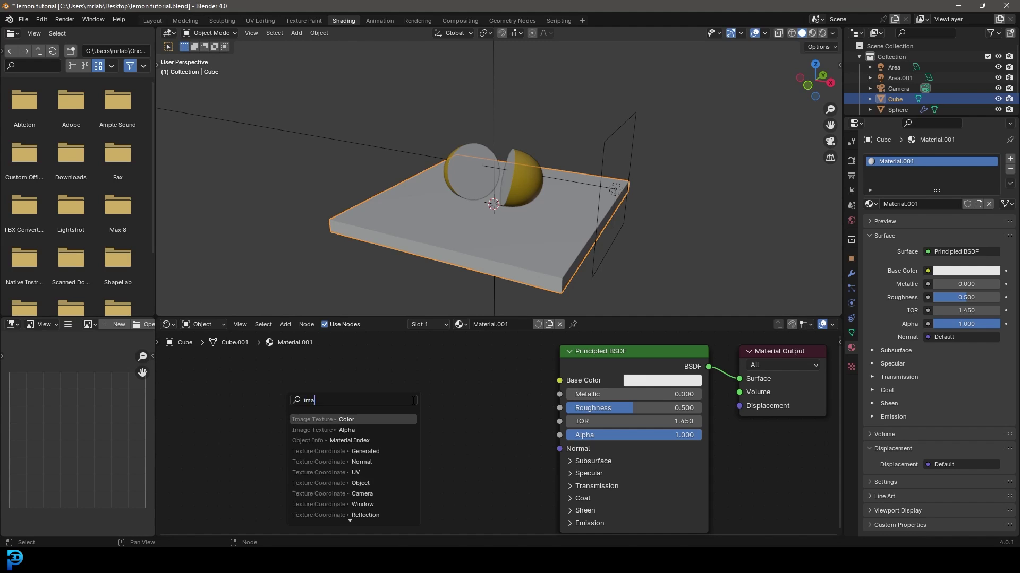
key(Return)
click(412, 401)
Load the wood photo pexels-fwstudio-129733.jpg from the Desktop into the board's Image Texture node
middle_drag(384, 432, 415, 384)
click(417, 388)
click(466, 253)
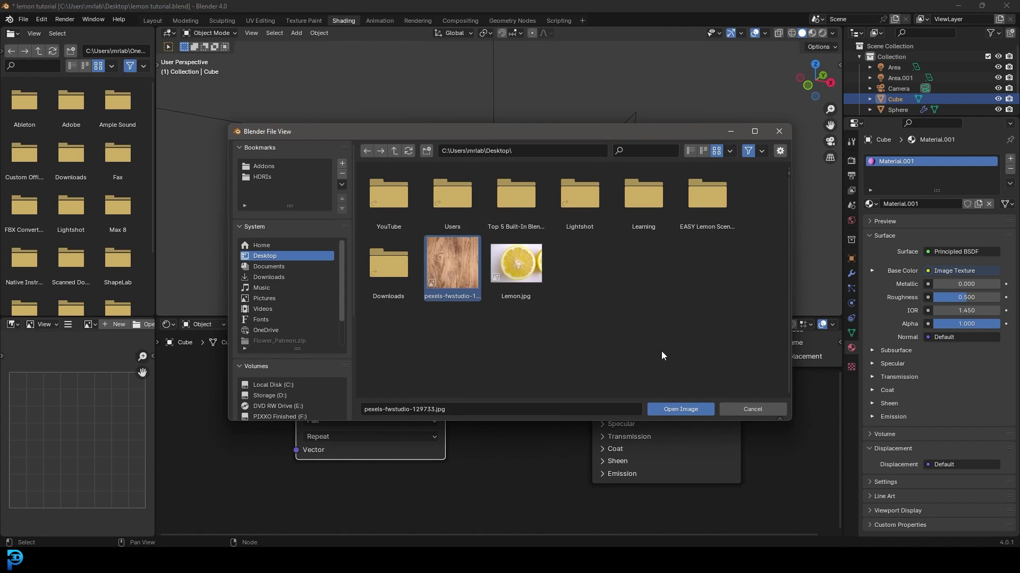
click(682, 409)
Unwrap the whole board in Edit Mode with Smart UV Project at its default settings
key(Tab)
middle_drag(525, 224, 553, 153)
key(u)
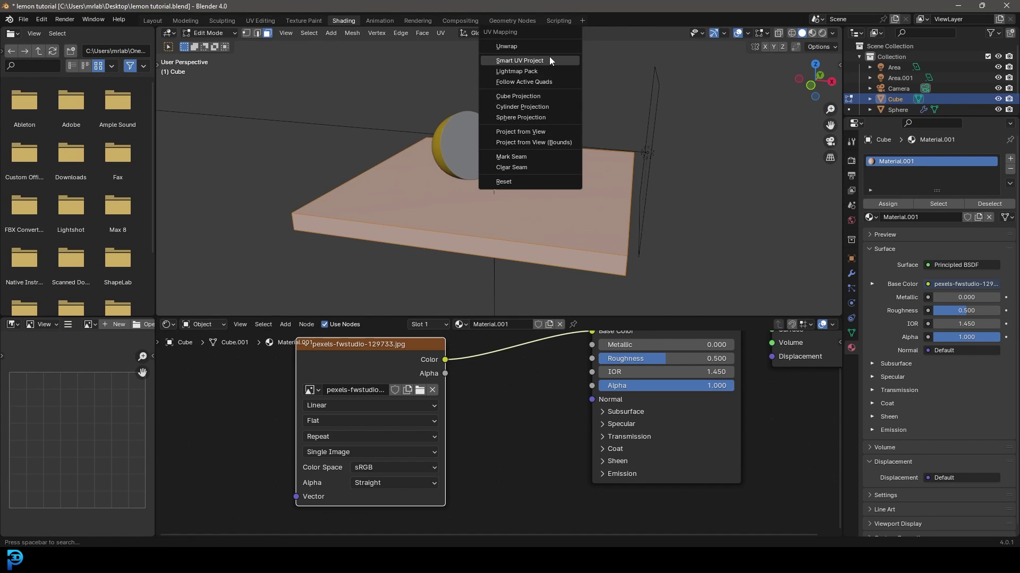
click(549, 60)
click(556, 153)
Inspect the wood mapping on the board in material preview shading and return to Object Mode
middle_drag(426, 216, 477, 206)
key(z)
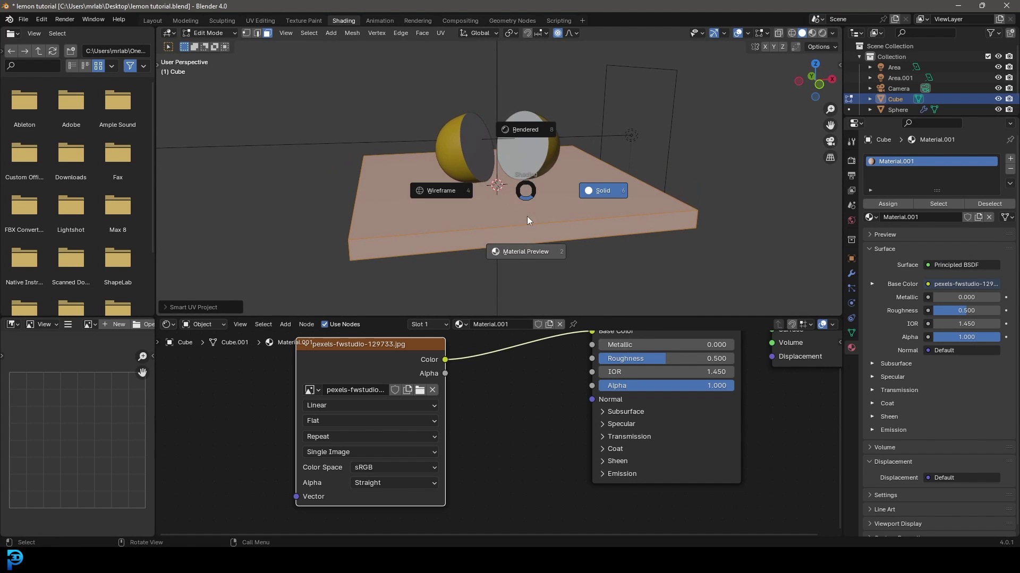
click(527, 249)
mouse_move(527, 250)
middle_down()
mouse_move(552, 223)
mouse_move(493, 183)
middle_up()
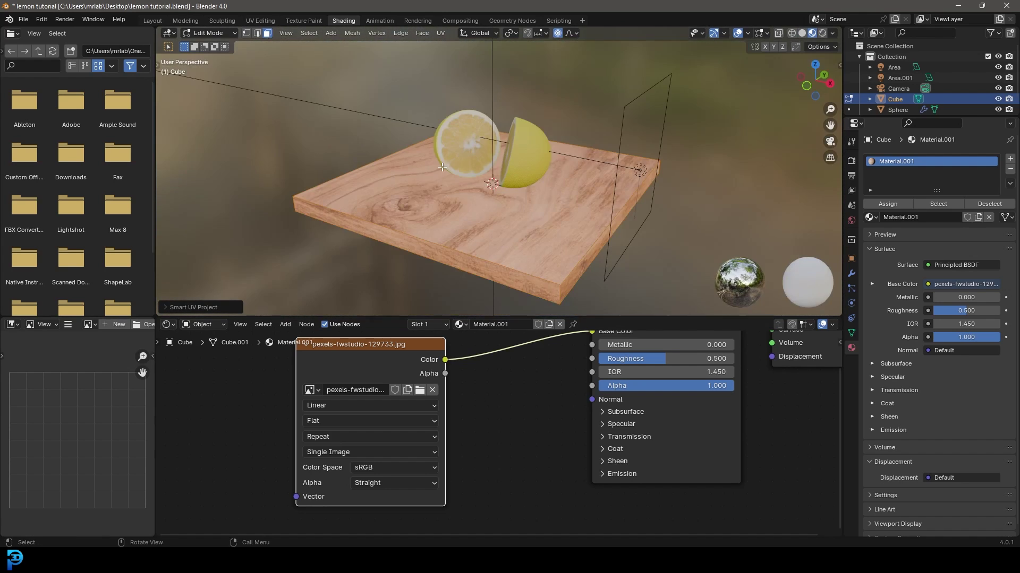
key(Tab)
Return to the camera view with rendered shading and fit the camera frame in the viewport
key(KP_0)
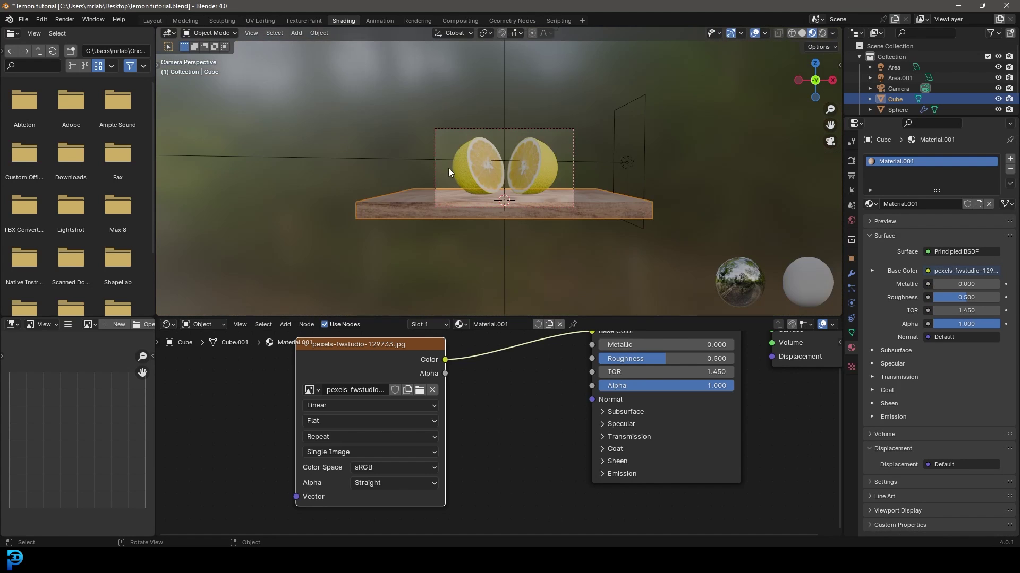
scroll(448, 168, up, 5)
key(z)
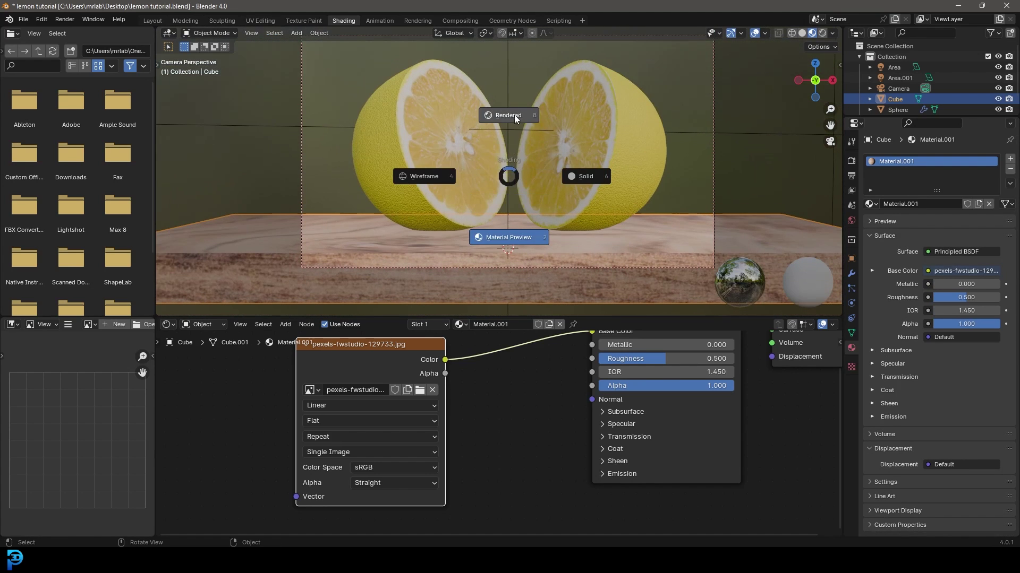
click(514, 115)
key(Home)
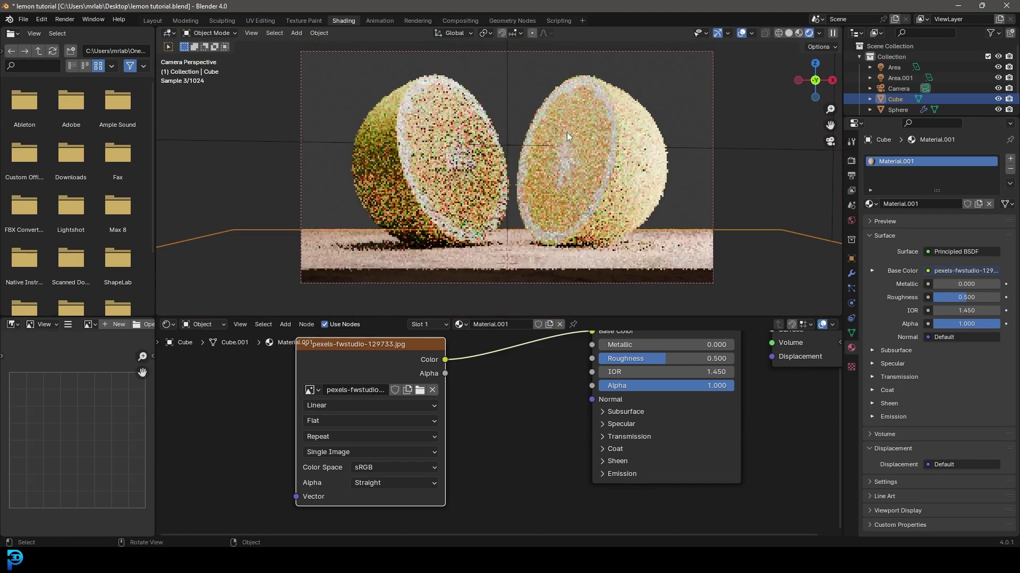
Add a mesh plane and rotate it 90° about the X axis to stand upright
key(shift+a)
mouse_move(520, 138)
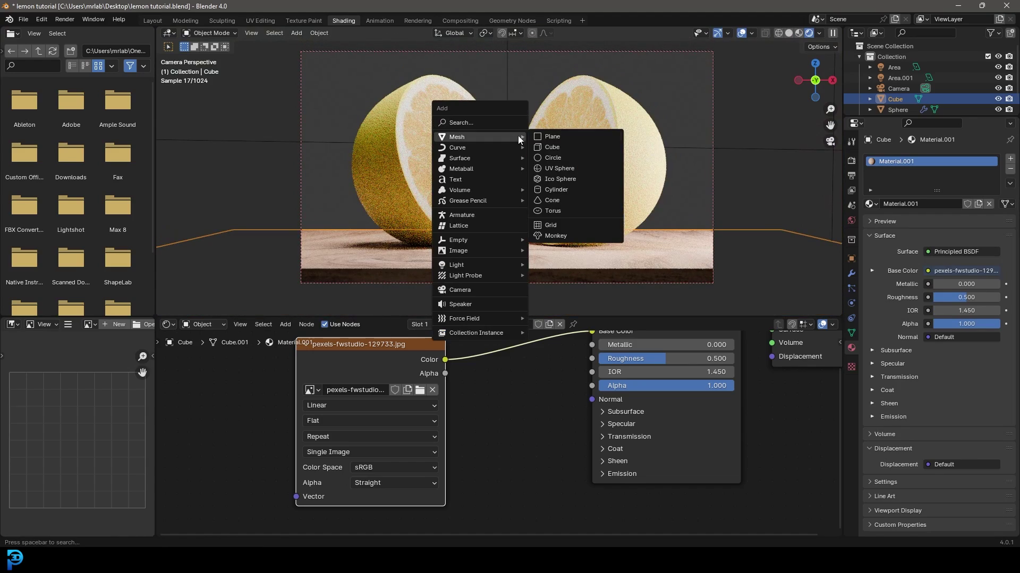
click(554, 137)
text(rx90)
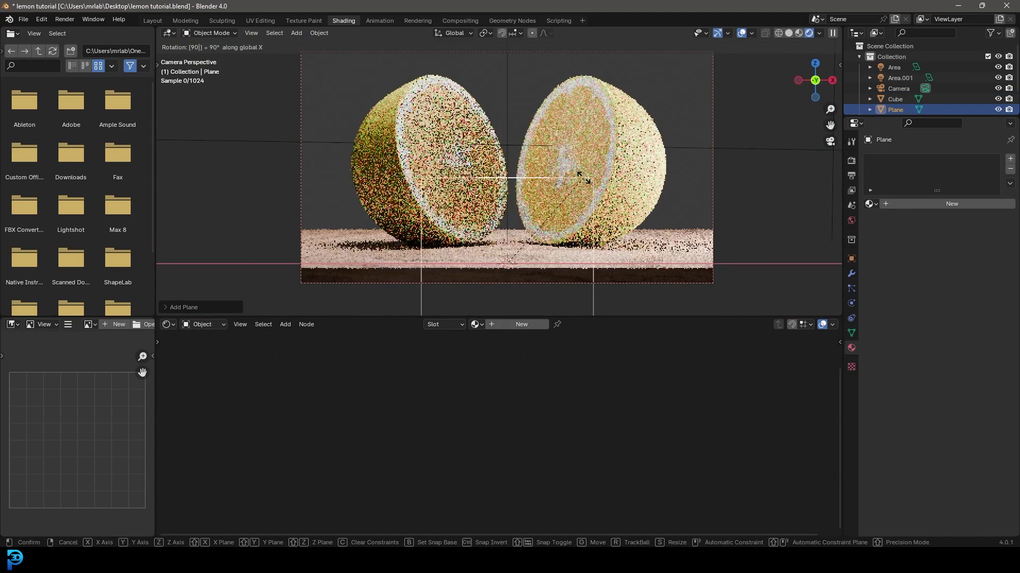
key(Return)
Move the plane along Y behind the board and scale it up to fill the camera's background
middle_drag(583, 177, 642, 170)
key(g)
key(y)
click(674, 207)
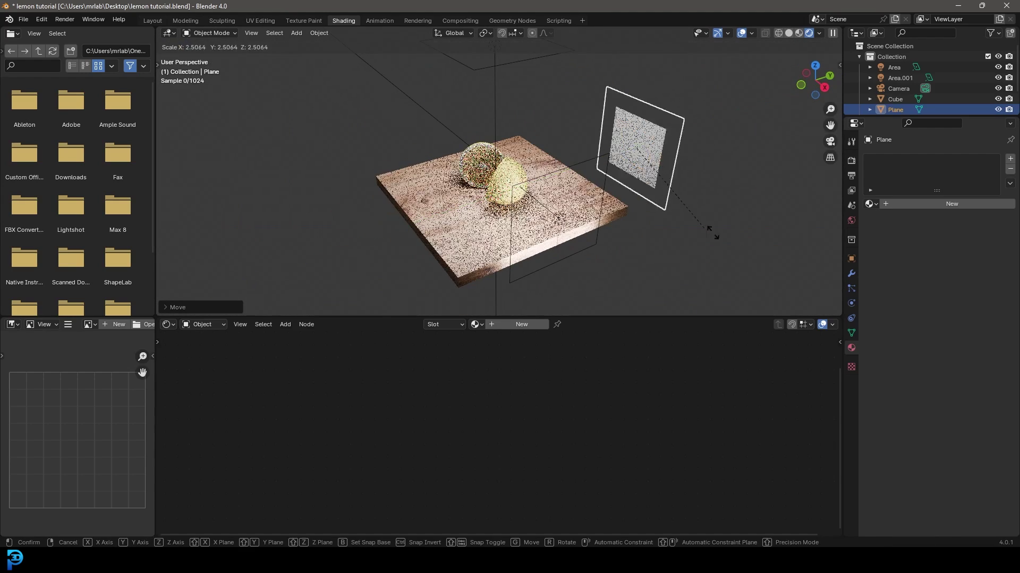
key(s)
click(382, 291)
key(KP_0)
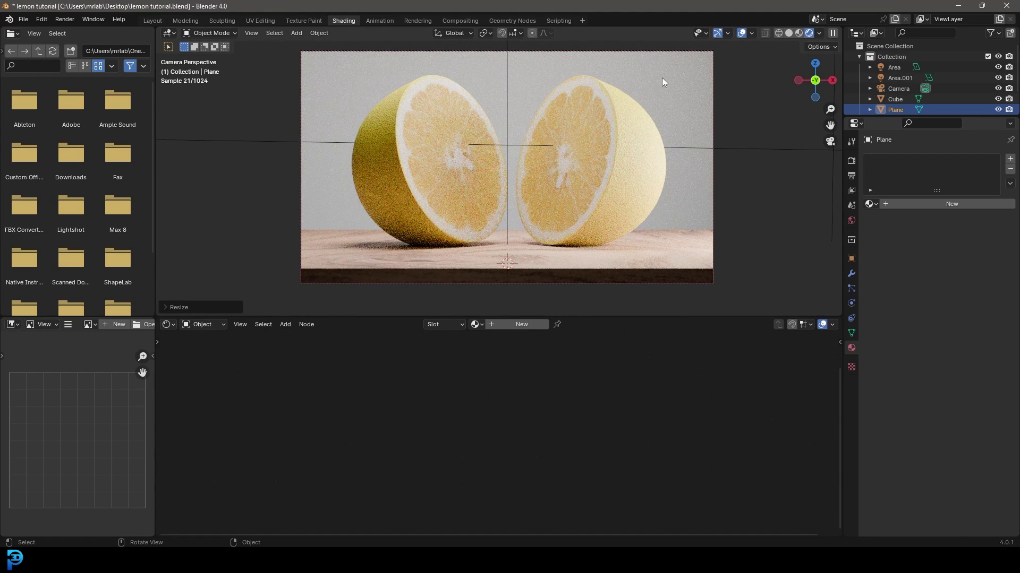
Give the backdrop plane a new material with a very dark yellowish-brown base color
click(522, 324)
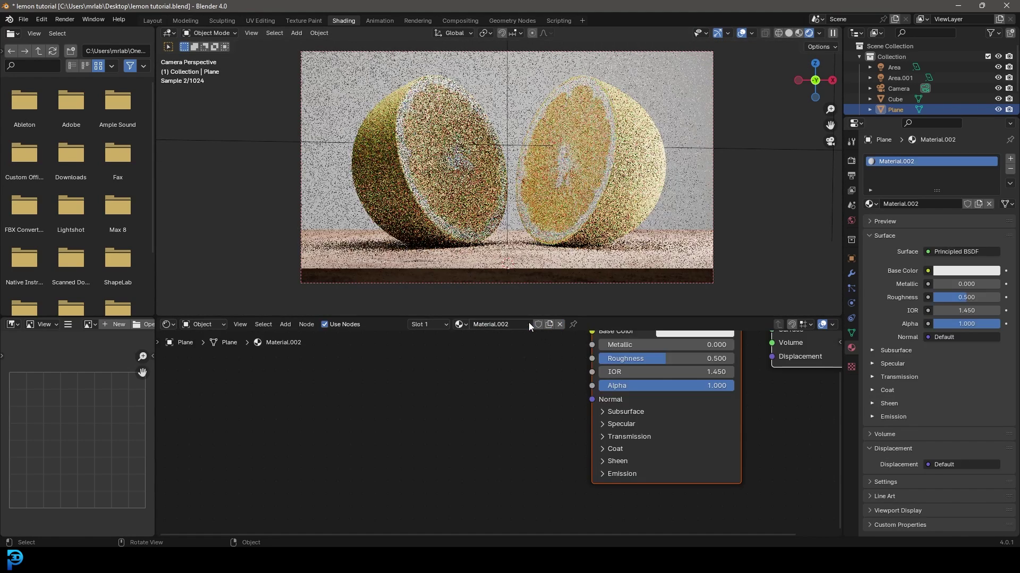
click(588, 420)
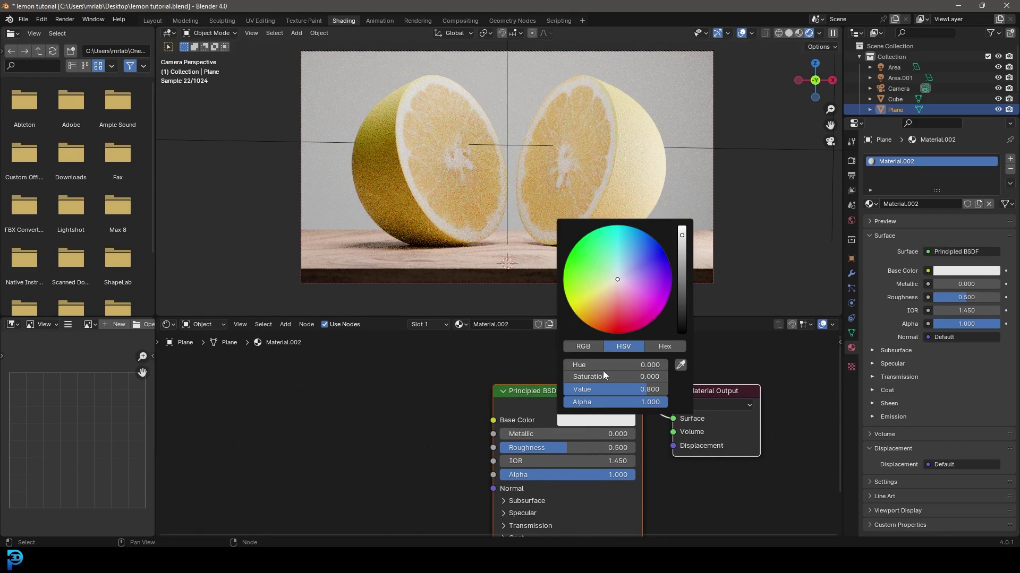
drag(611, 307, 608, 311)
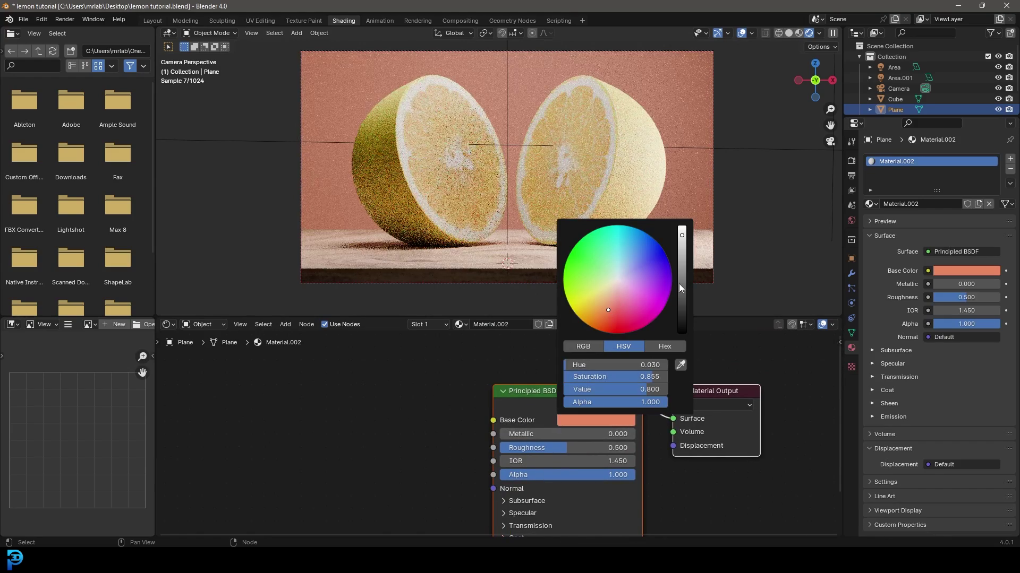
click(681, 287)
click(590, 307)
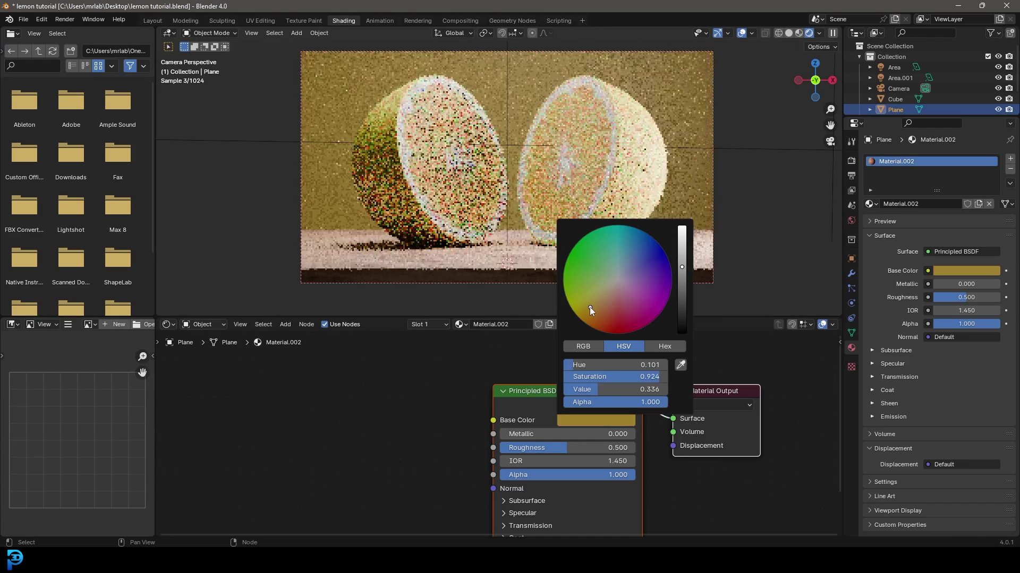
click(682, 313)
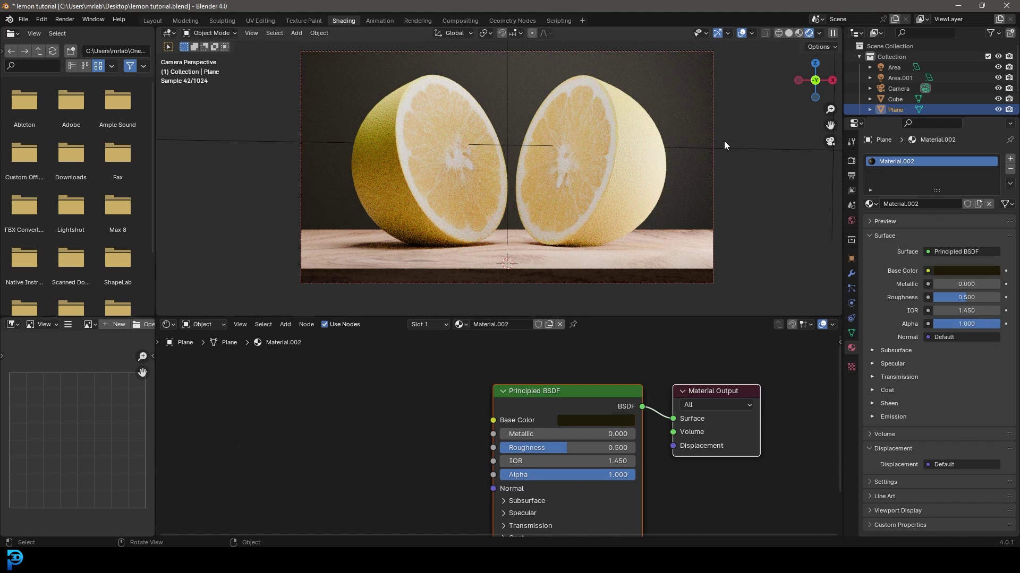
Enable the camera's depth of field with the lemon half Sphere.001 as focus object and an F-Stop of 0.4
click(677, 50)
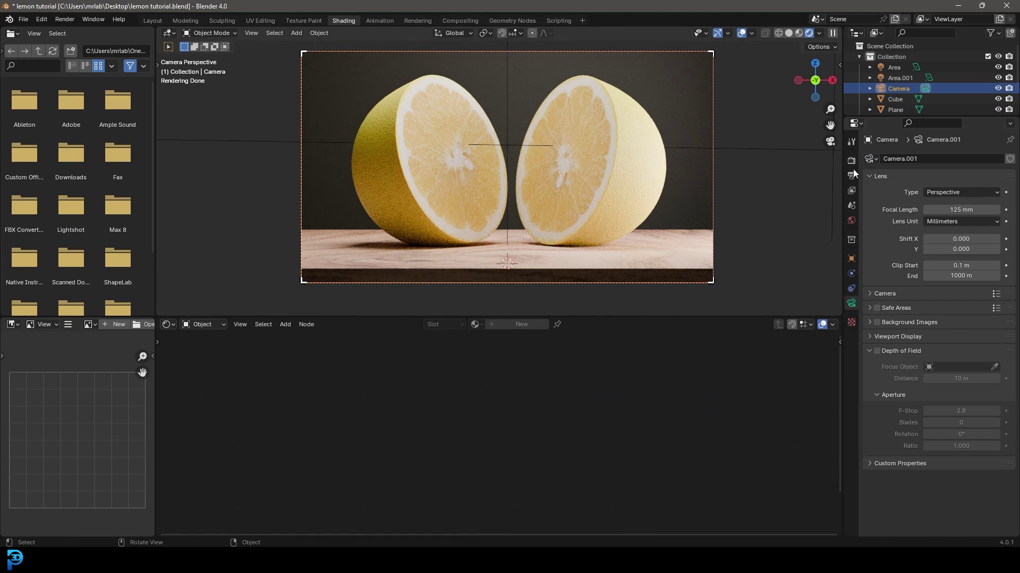
click(878, 351)
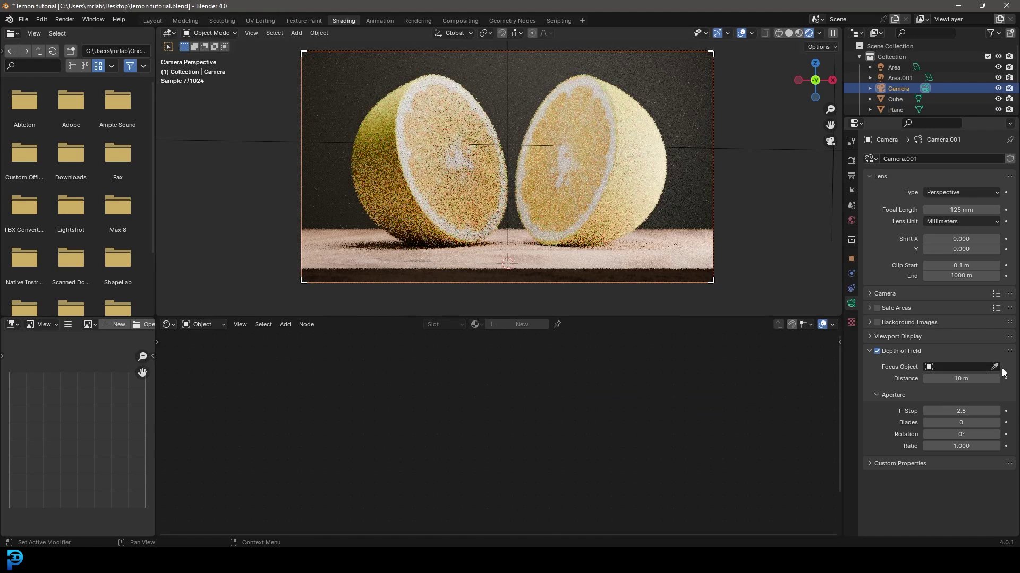
click(547, 178)
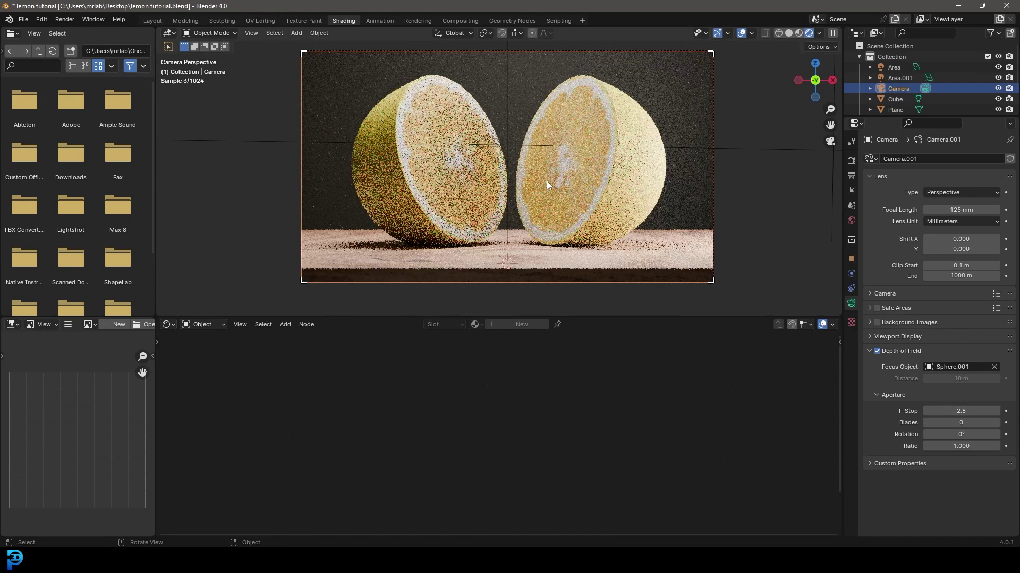
click(979, 412)
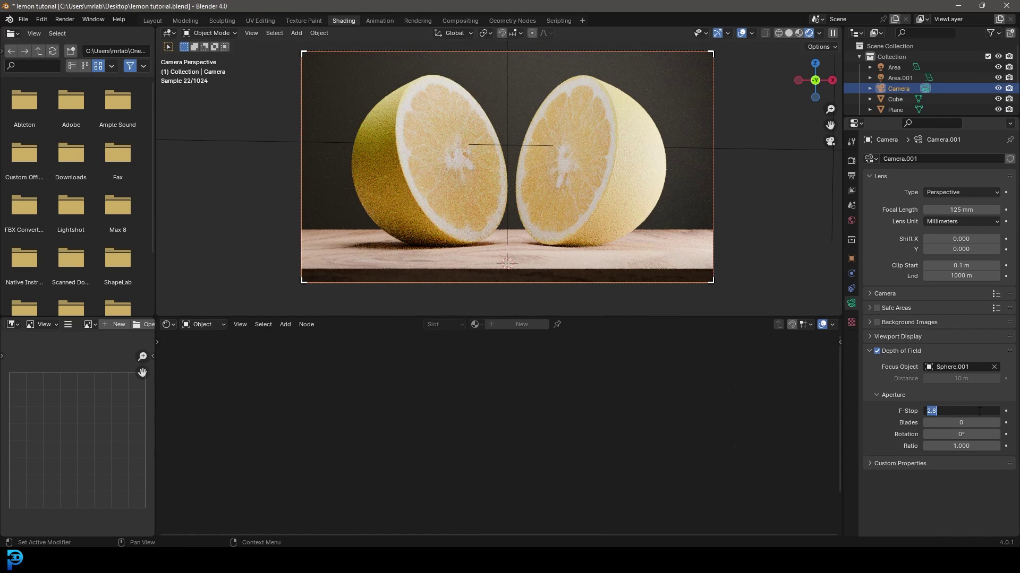
text(0.4)
key(Return)
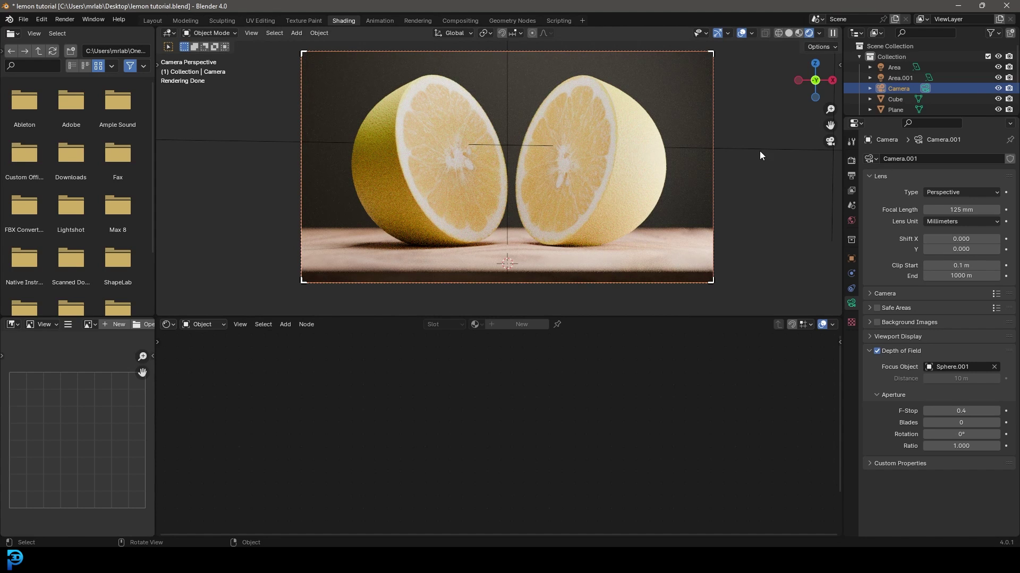
Duplicate the side area light and place the copy on the opposite side of the board in top view
key(shift+d)
key(KP_7)
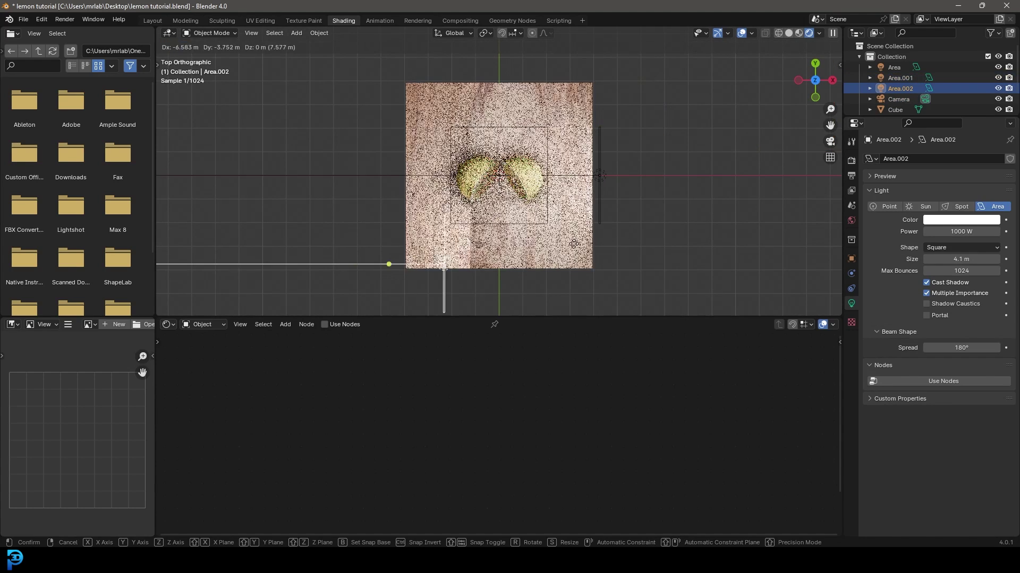
click(460, 212)
Rotate the duplicated light to face the lemons at an angle, move it beside the board's left edge and return to camera view
key(r)
click(486, 72)
key(r)
click(387, 285)
key(g)
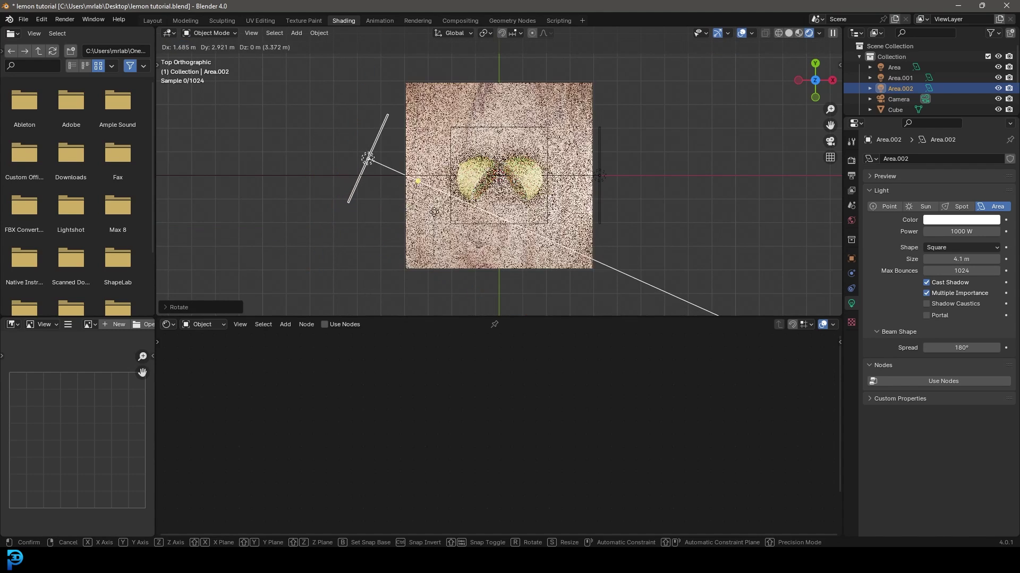
click(435, 209)
key(KP_0)
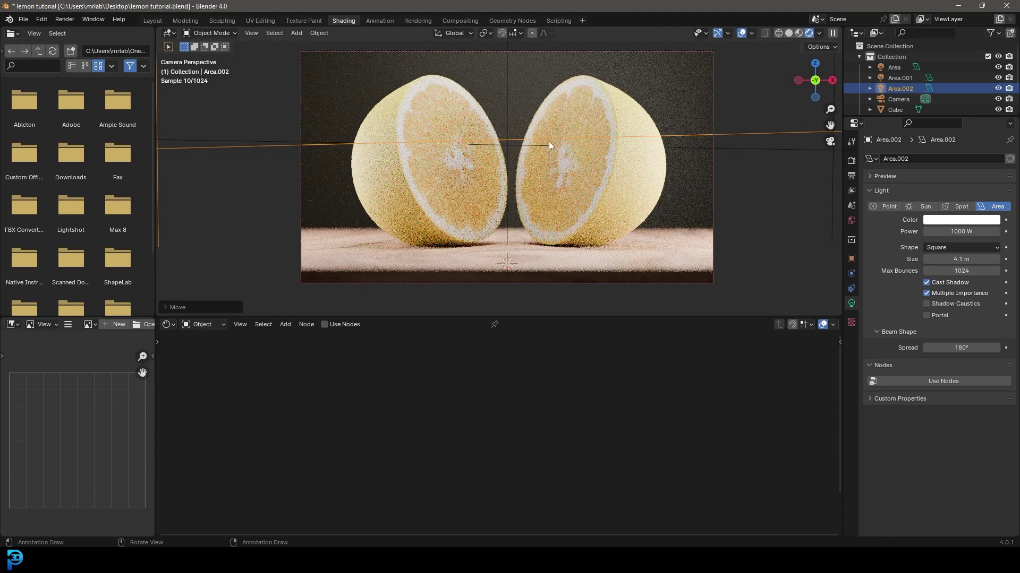
Reduce the inside material's subsurface weight to 0.2 on the lemon half Sphere.001 and save the file
click(616, 173)
scroll(570, 432, up, 1)
middle_drag(570, 431, 582, 356)
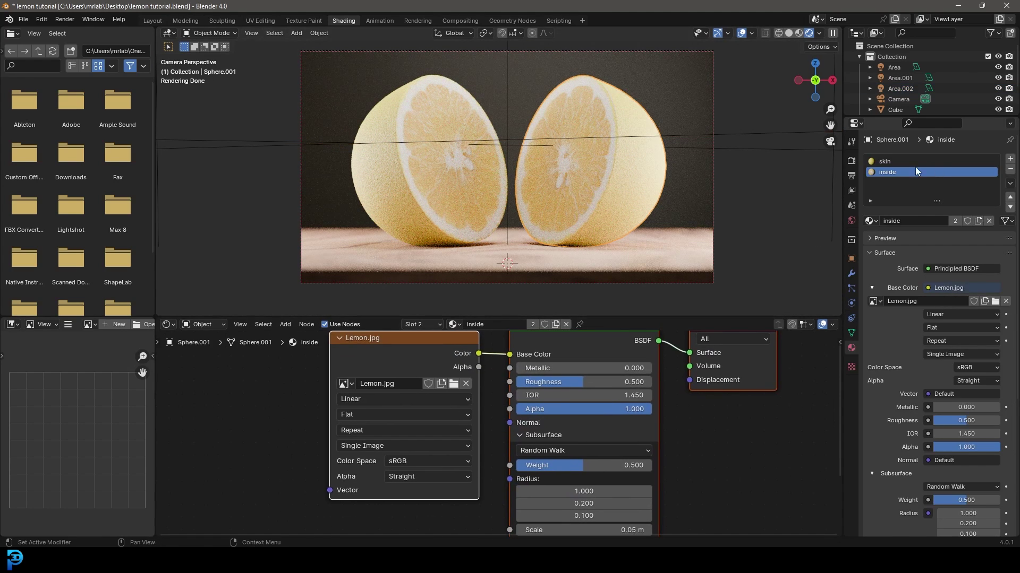
click(591, 468)
text(.2)
key(Return)
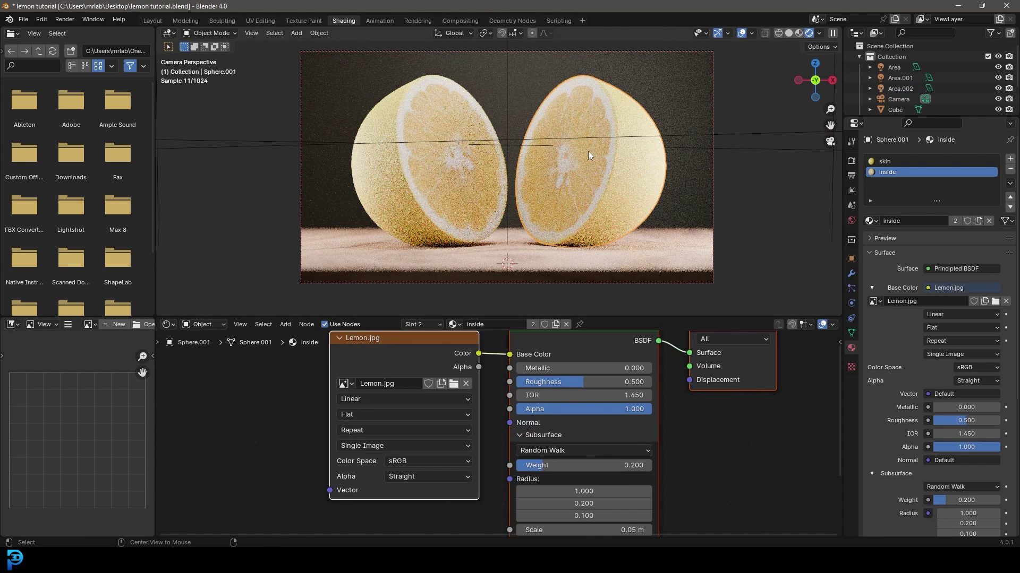
key(ctrl+s)
Switch the viewport to solid shading and render the lemon scene as a still image from the camera
key(z)
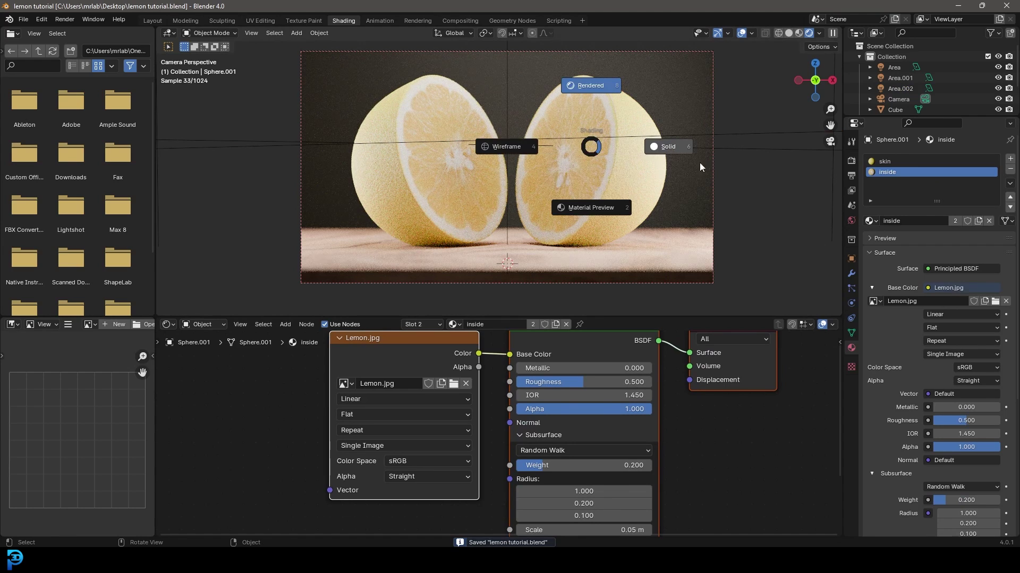
click(685, 154)
click(65, 20)
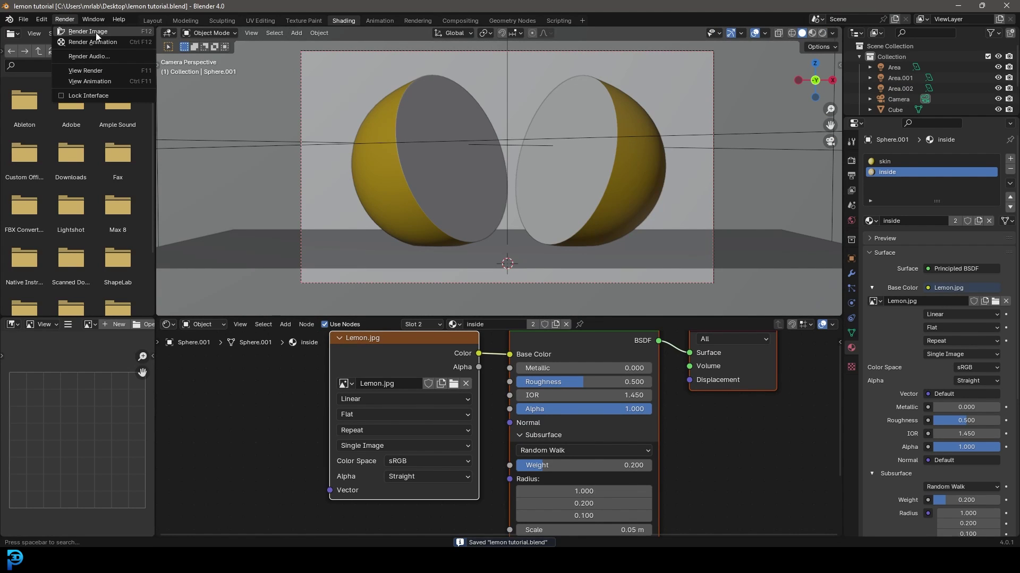
click(106, 35)
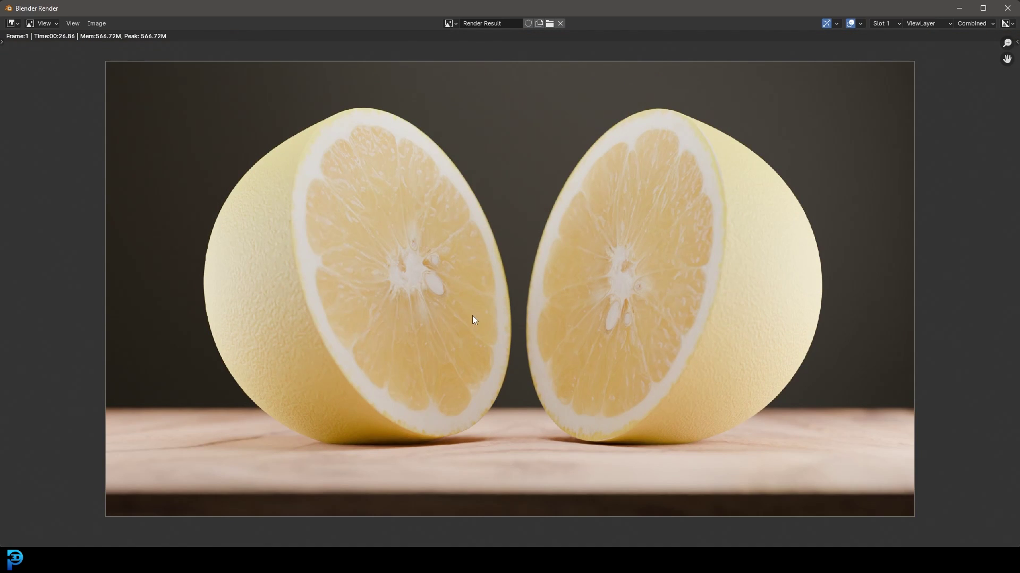
Switch to the Easy lemmon scene4.0 file and examine the juice puddle beneath the lemon halves from several angles
key(alt+Tab)
drag(271, 90, 788, 95)
click(777, 87)
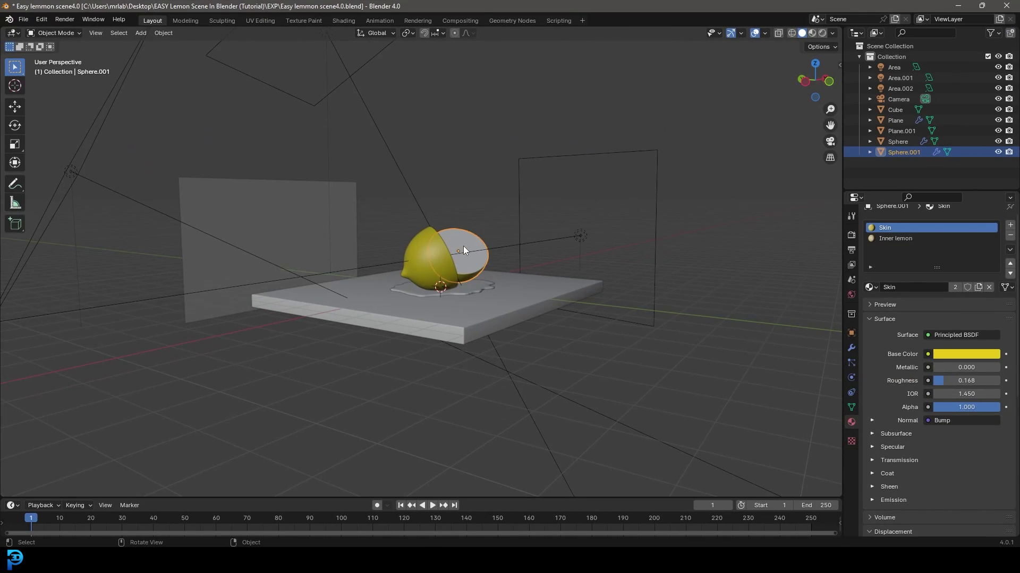
scroll(463, 246, up, 4)
middle_drag(501, 235, 435, 228)
click(416, 353)
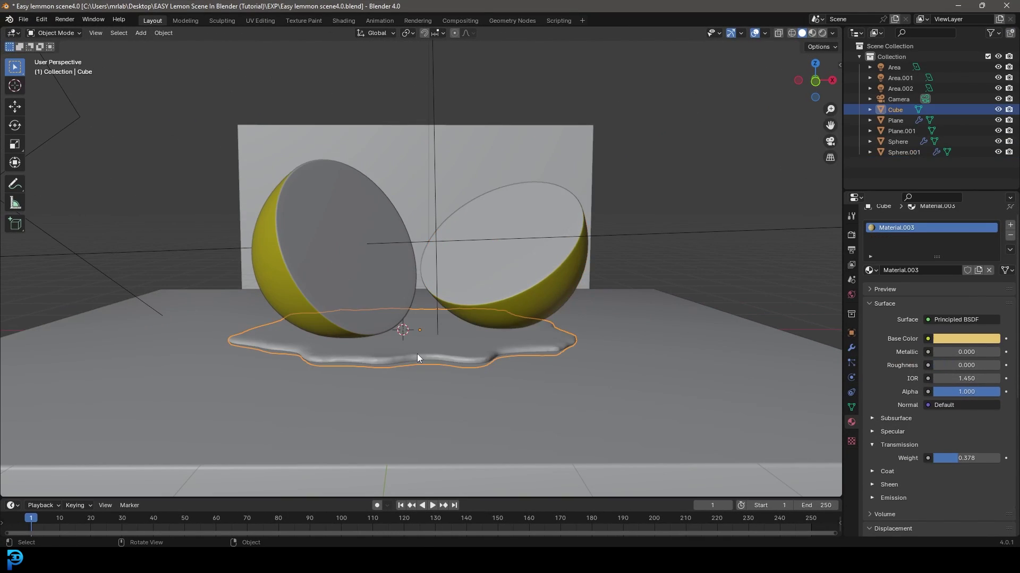
mouse_move(415, 352)
middle_down()
mouse_move(393, 302)
mouse_move(406, 364)
mouse_move(414, 355)
middle_up()
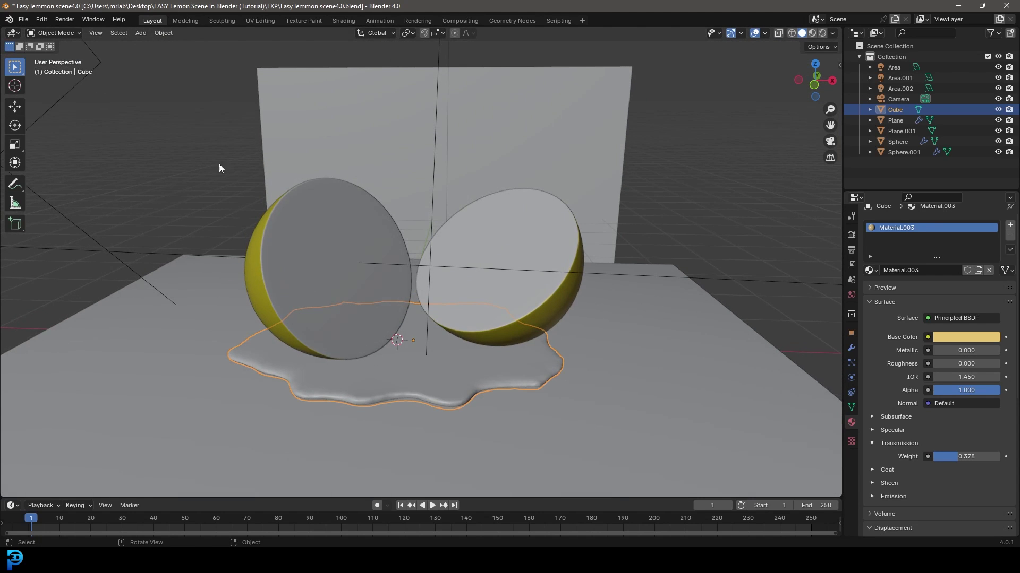
middle_drag(467, 329, 376, 333)
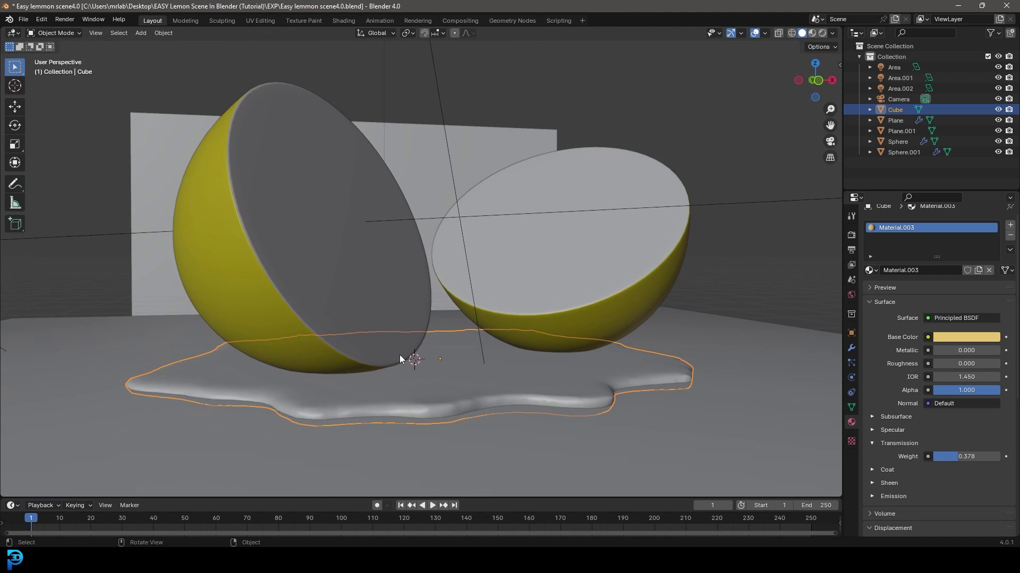
middle_drag(437, 288, 325, 219)
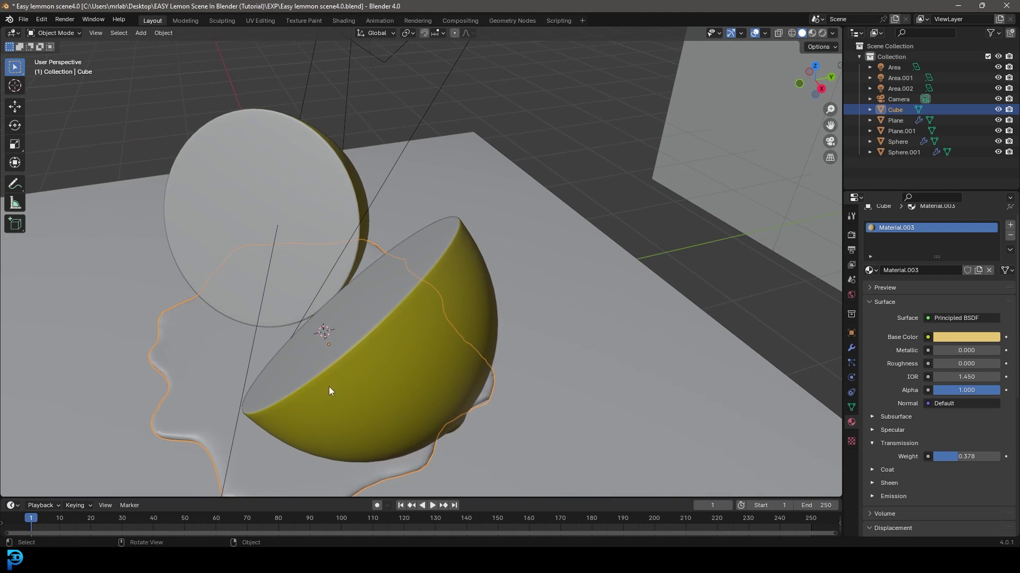
scroll(392, 314, down, 3)
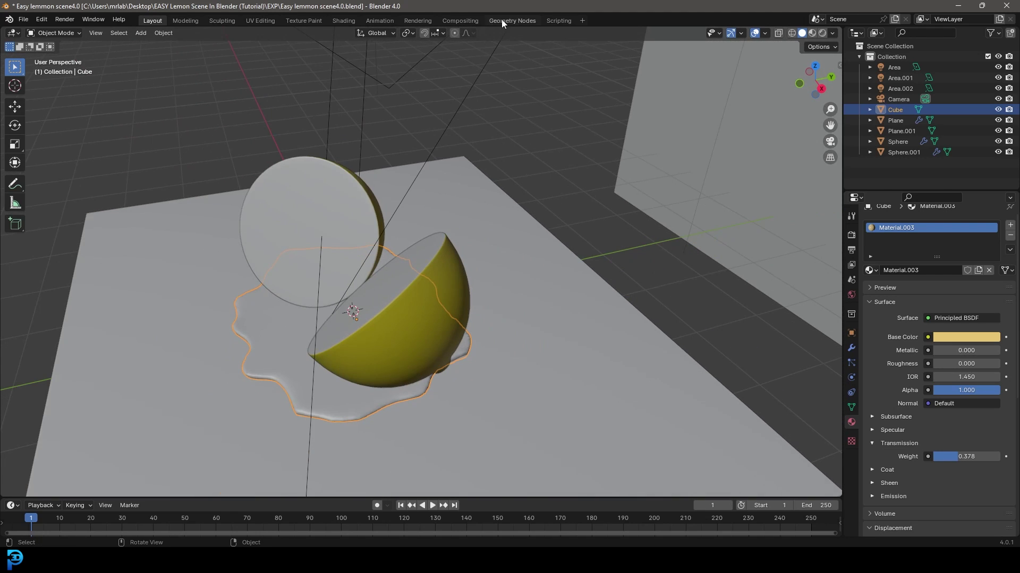
Examine the Color Balance and Lens Distortion nodes in the reference scene's compositing node tree
click(473, 20)
scroll(338, 273, down, 2)
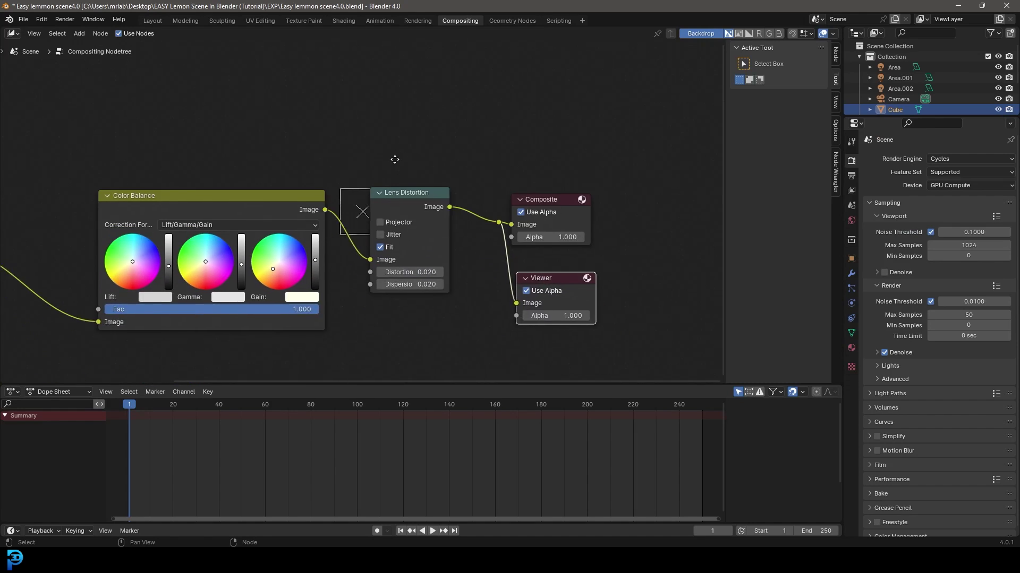
scroll(219, 160, up, 1)
drag(219, 159, 185, 160)
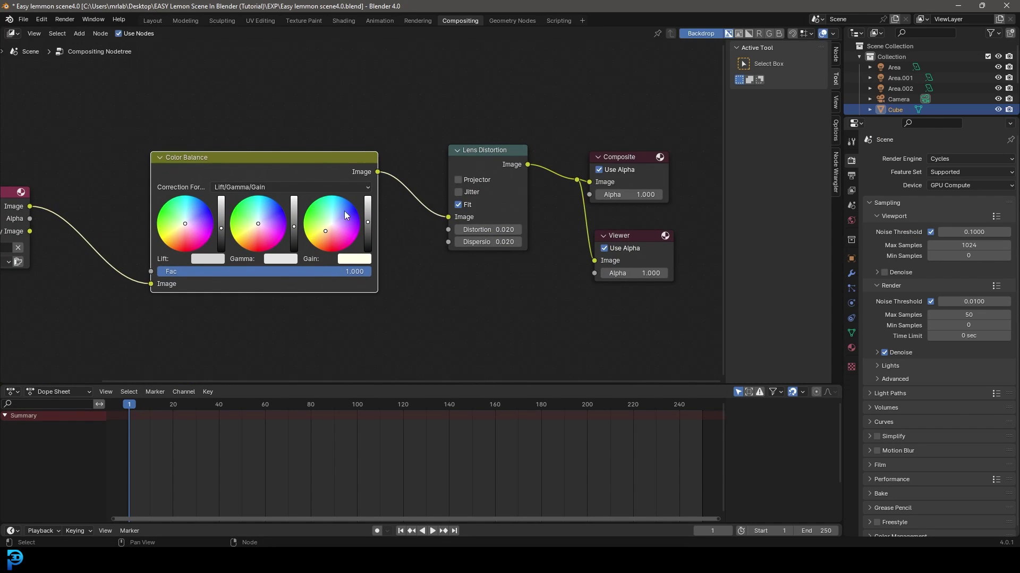
drag(489, 152, 478, 156)
middle_drag(394, 318, 398, 299)
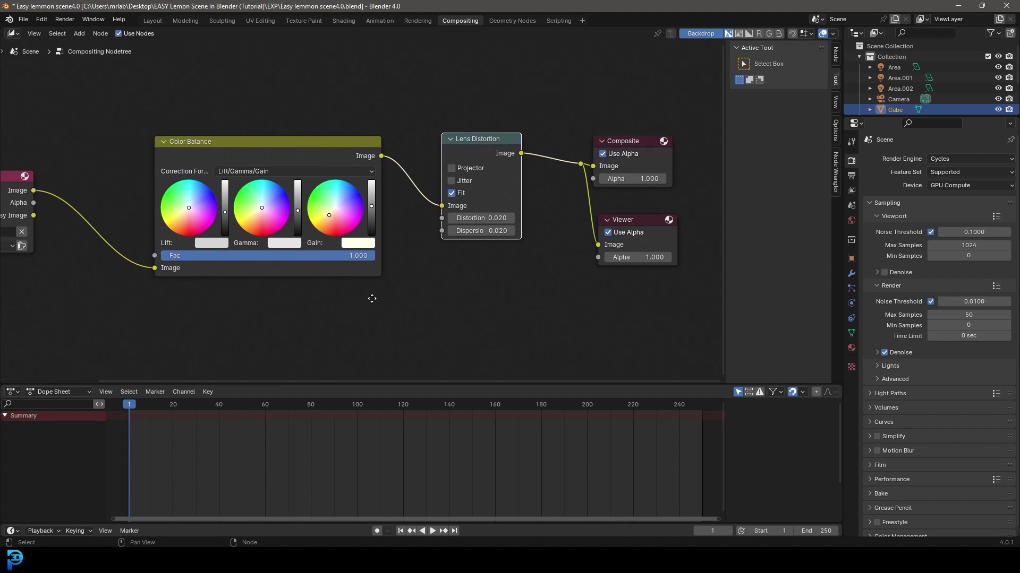
Return to the reference scene's 3D layout and preview it through the camera with rendered shading
click(157, 16)
middle_drag(485, 158, 370, 290)
key(KP_0)
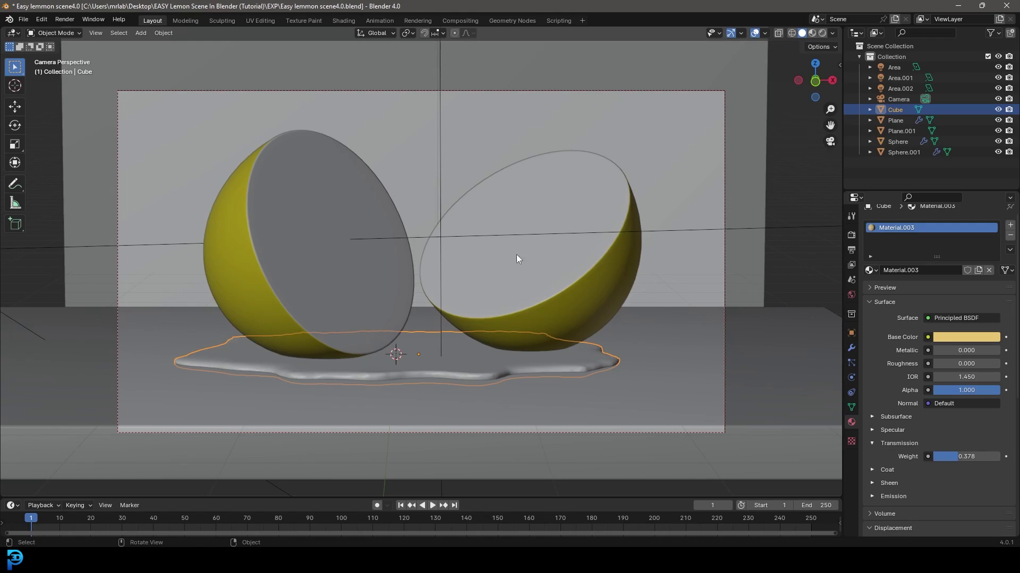
key(z)
click(522, 187)
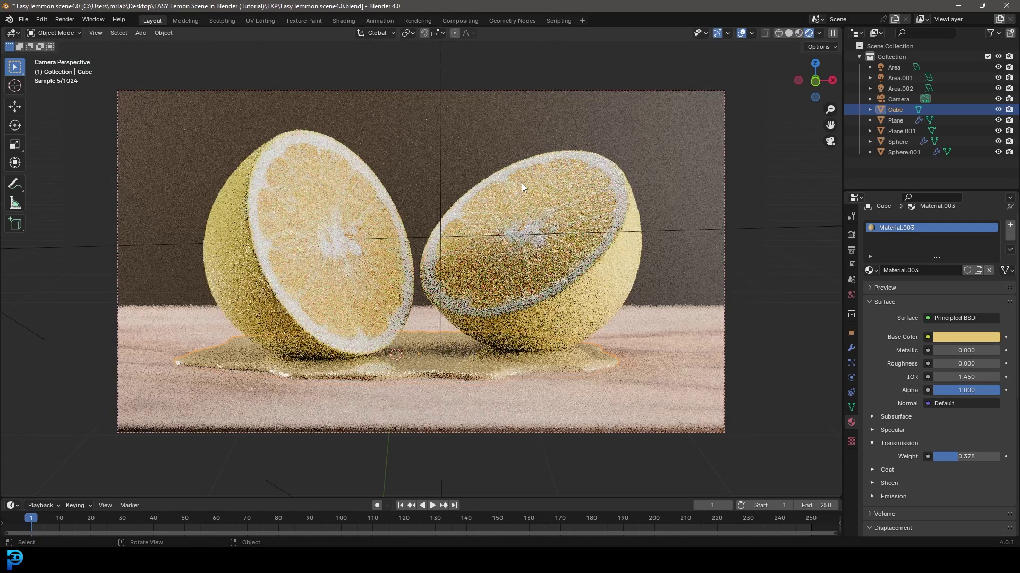